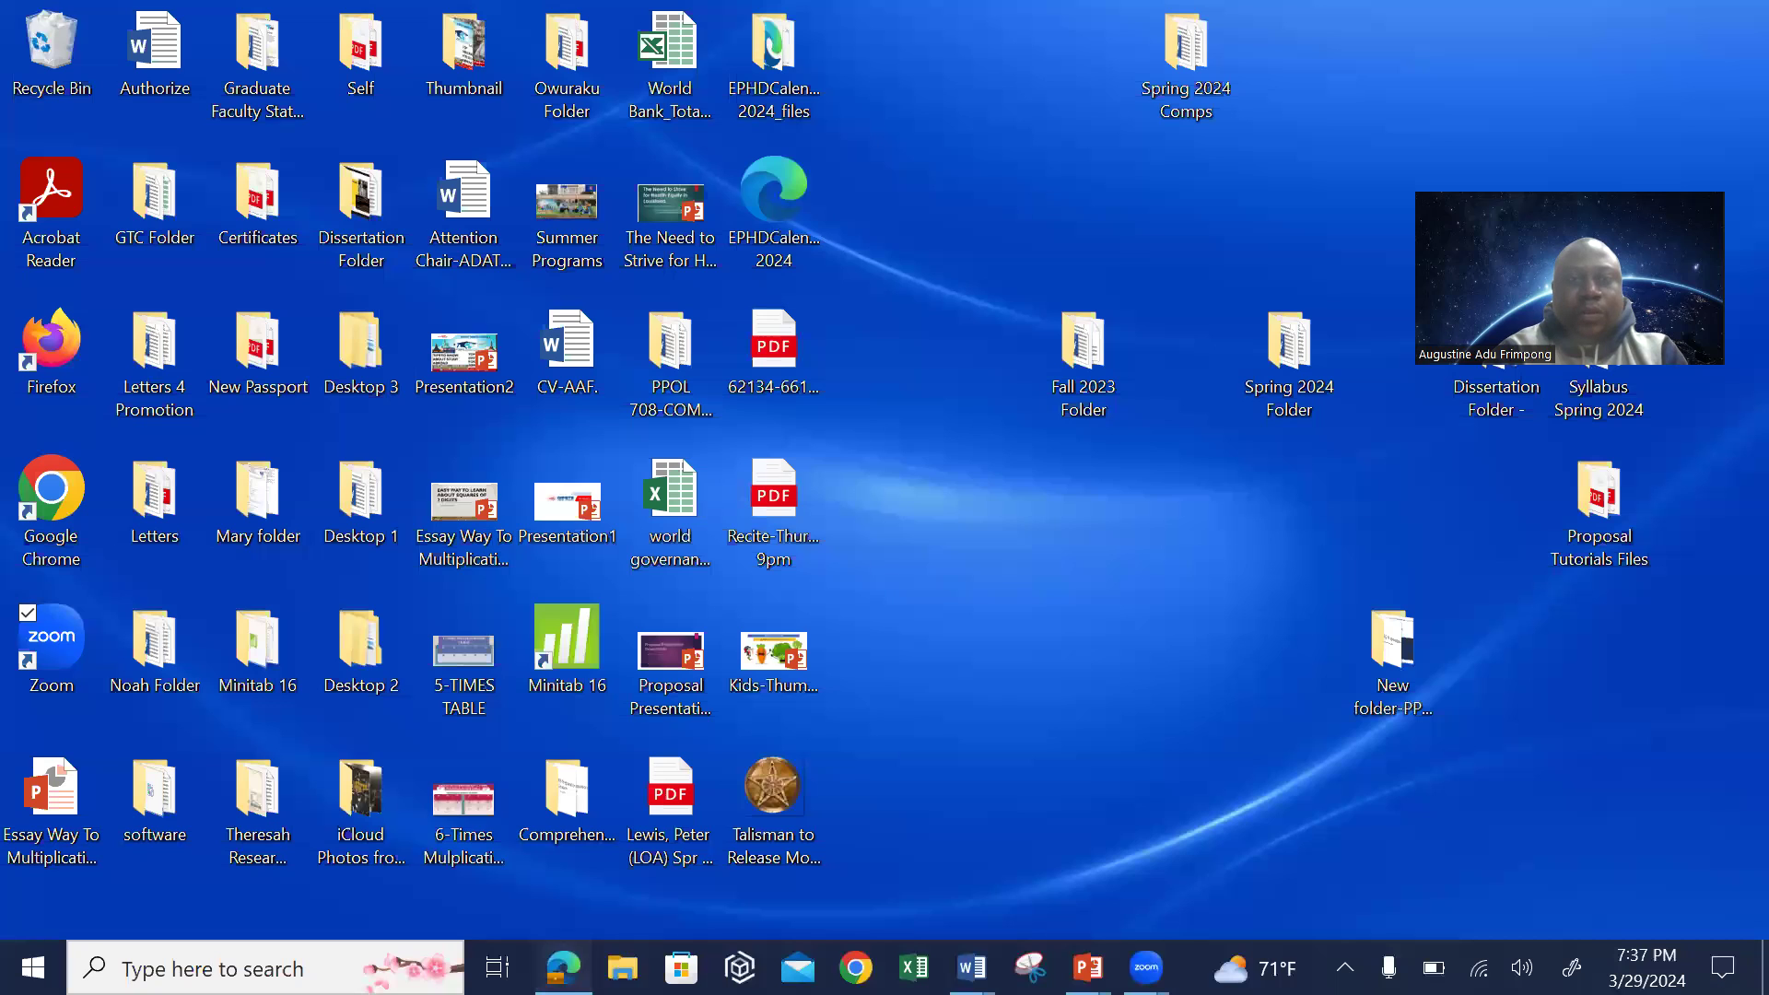
Bring Aithor to the front and submit the implementation-fidelity essay prompt with APA 7th citations
left_click(563, 968)
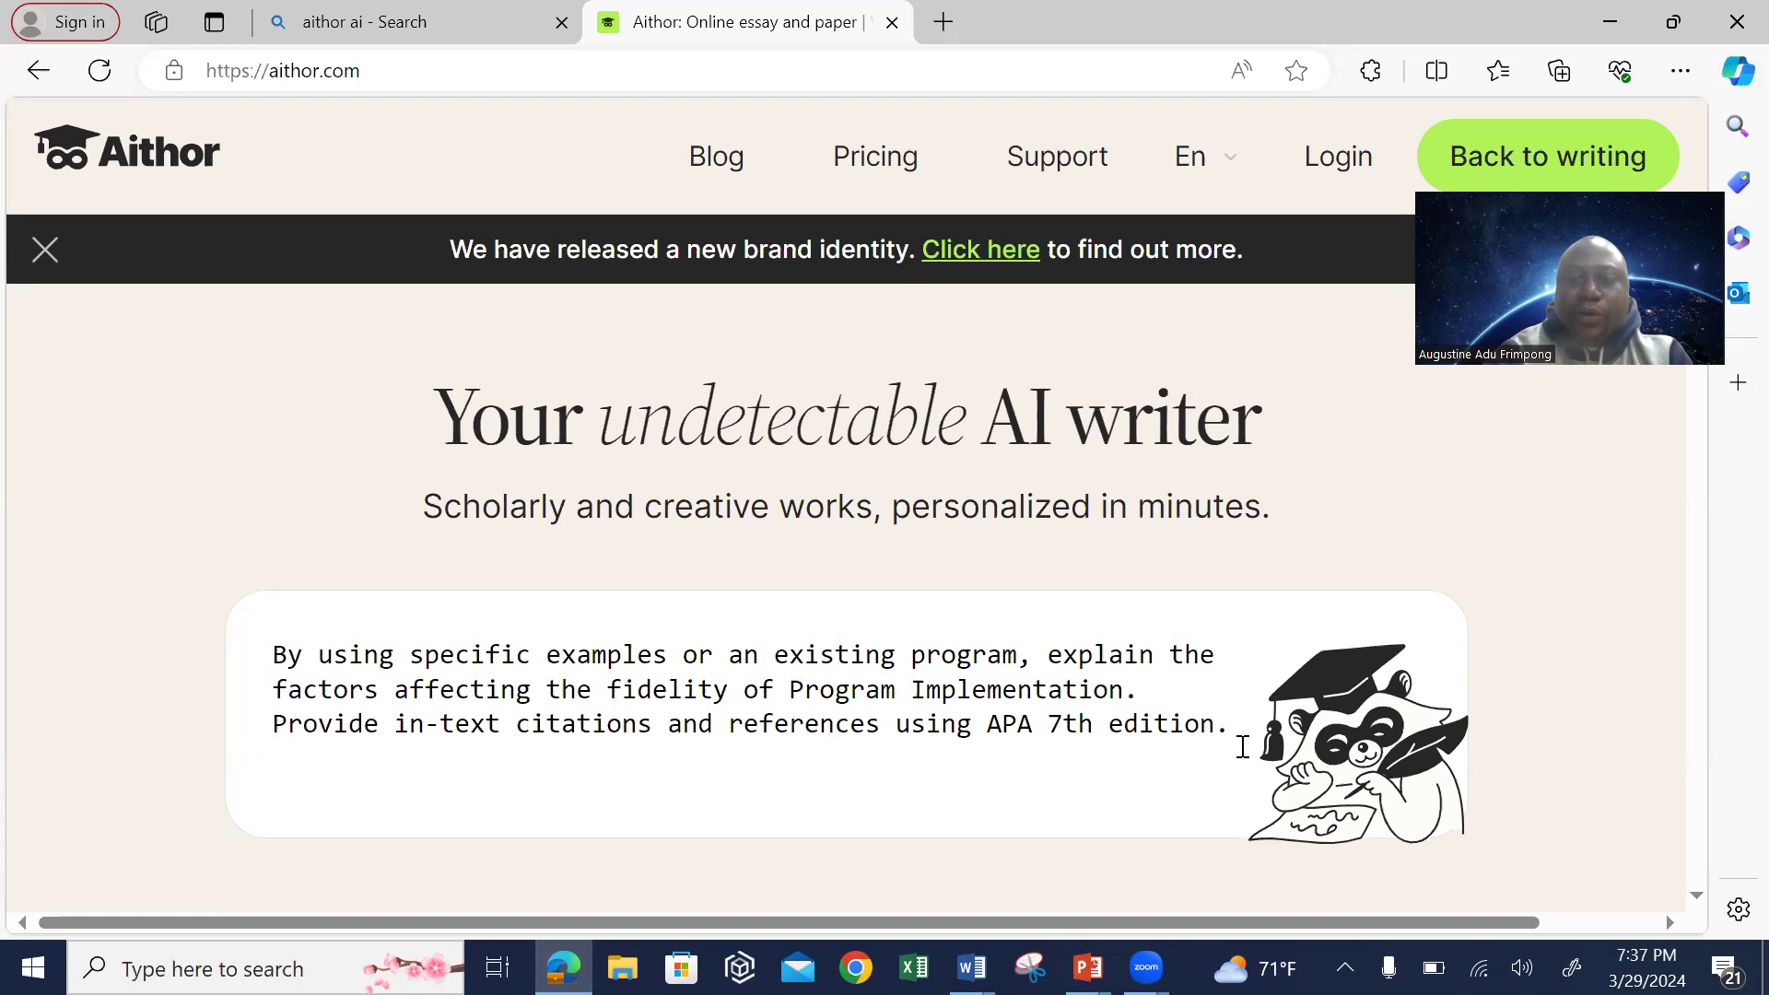
key("Return")
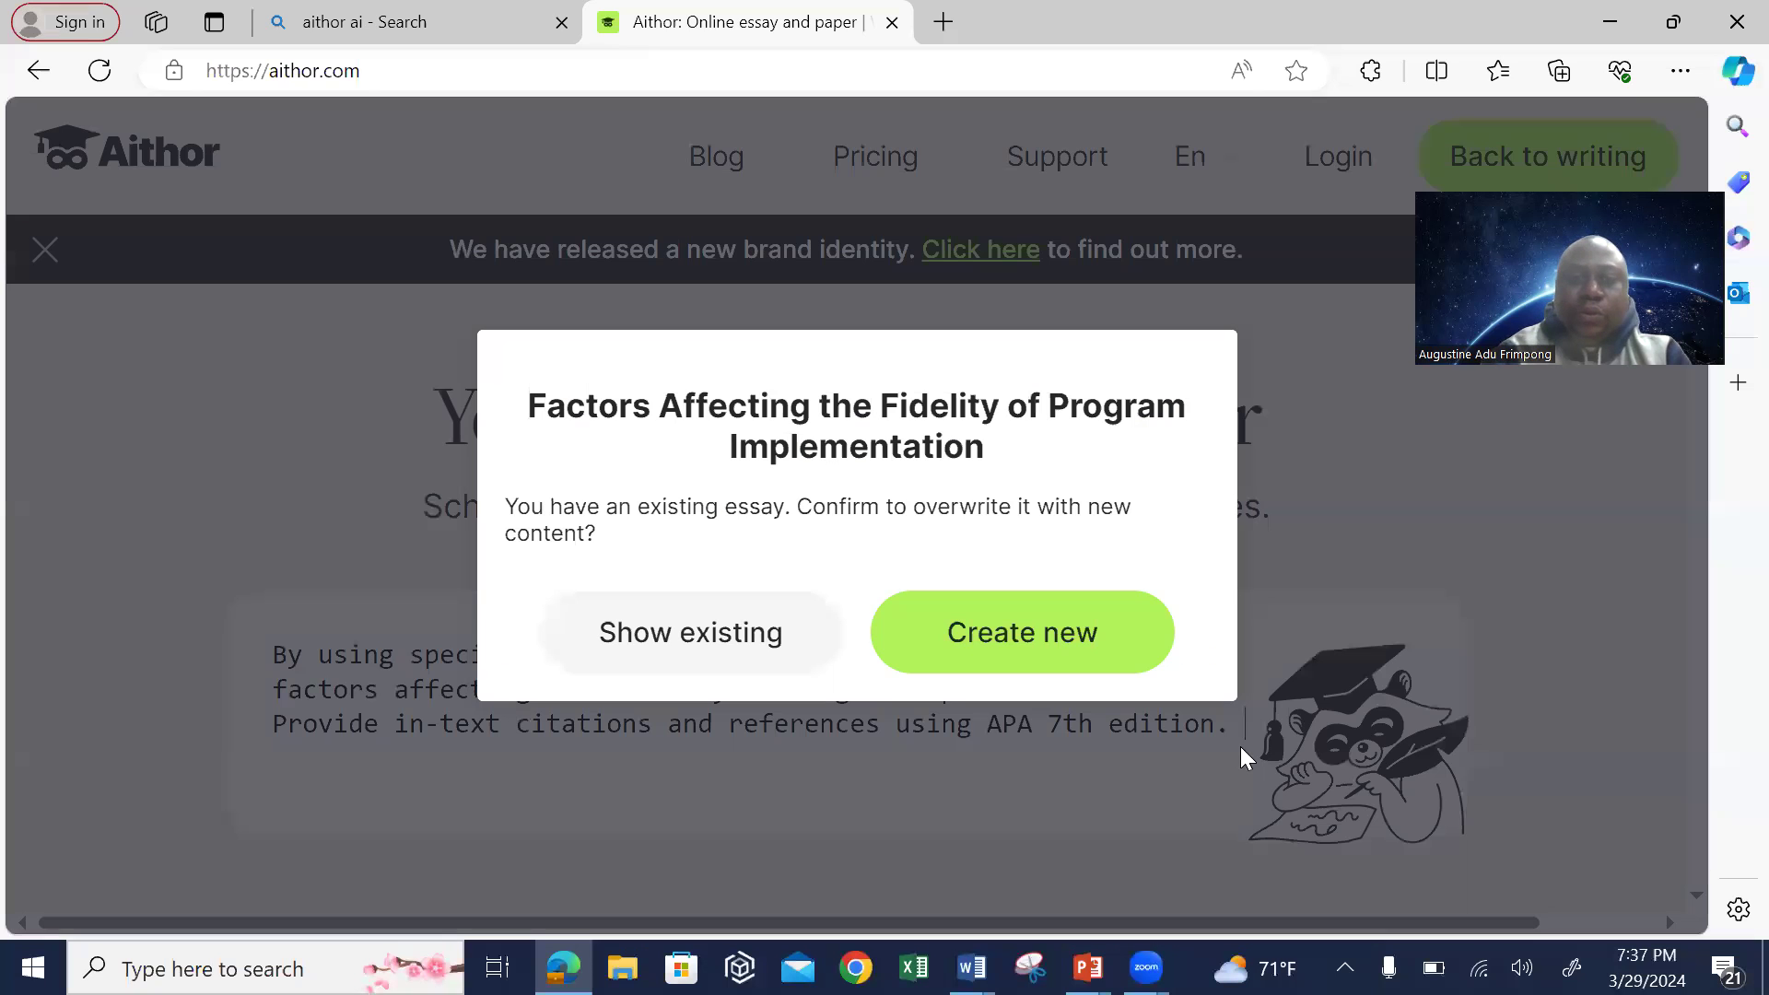
Show the existing 'Factors Affecting the Fidelity of Program Implementation' essay instead of overwriting it
left_click(705, 646)
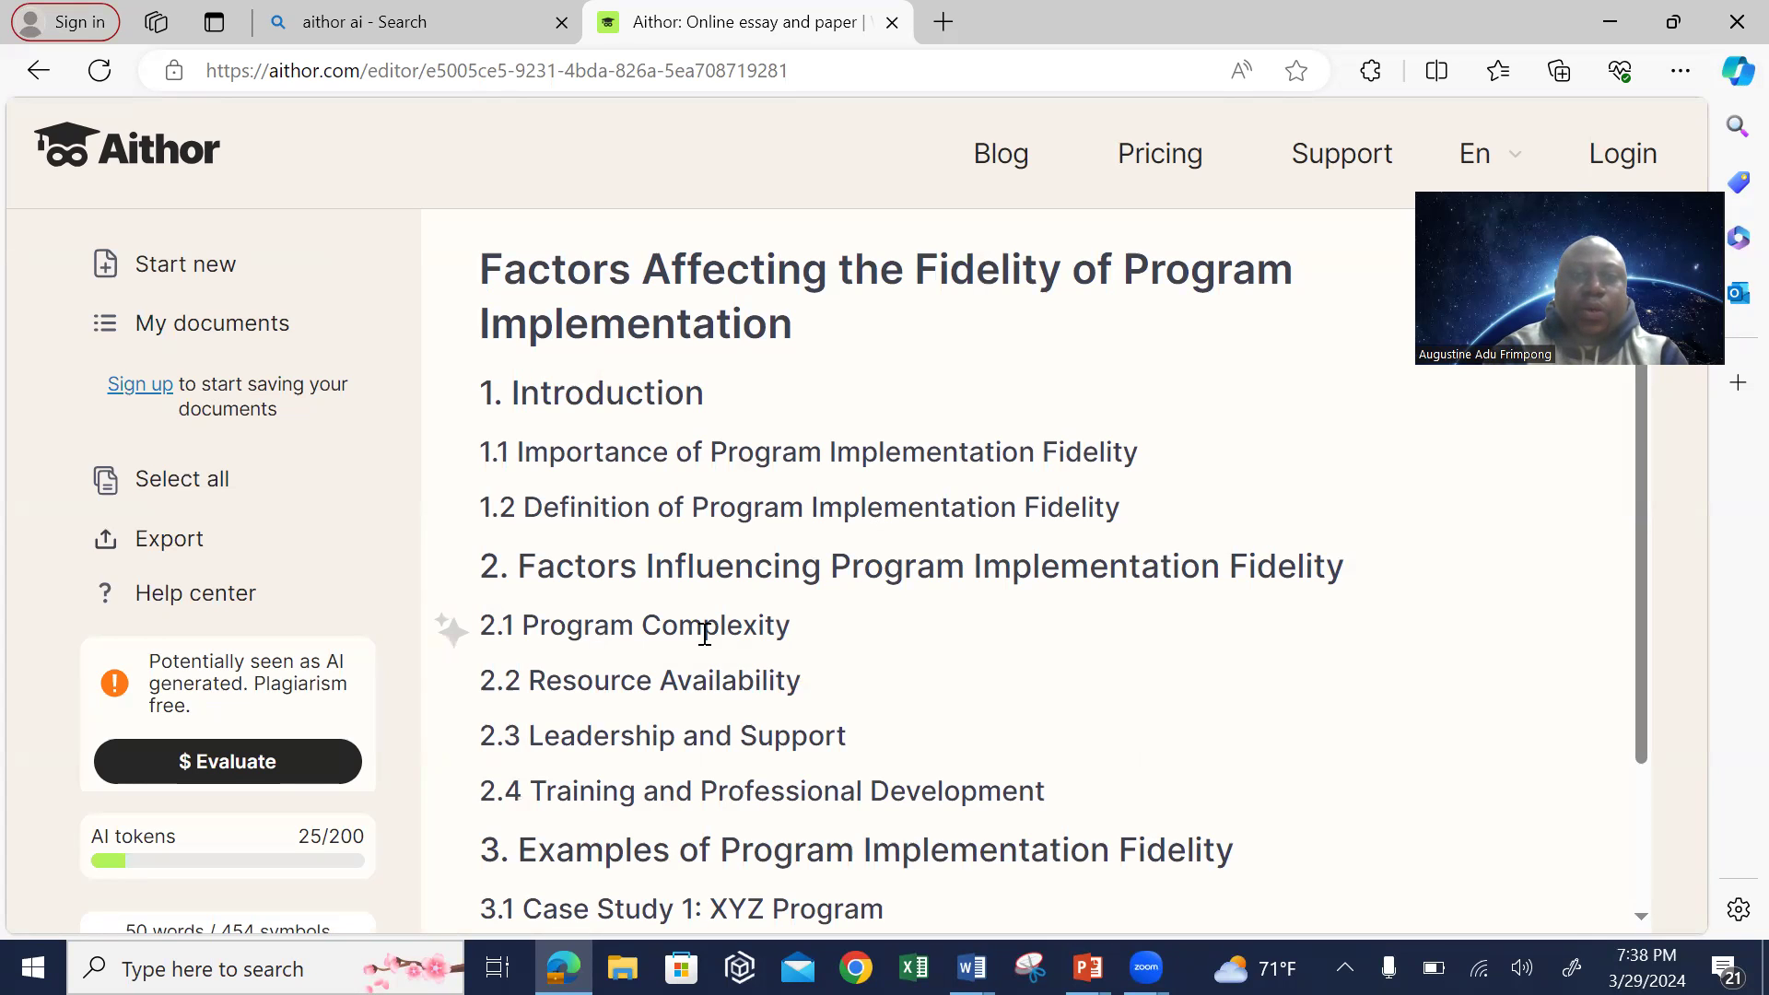
scroll(705, 634, "down", 2)
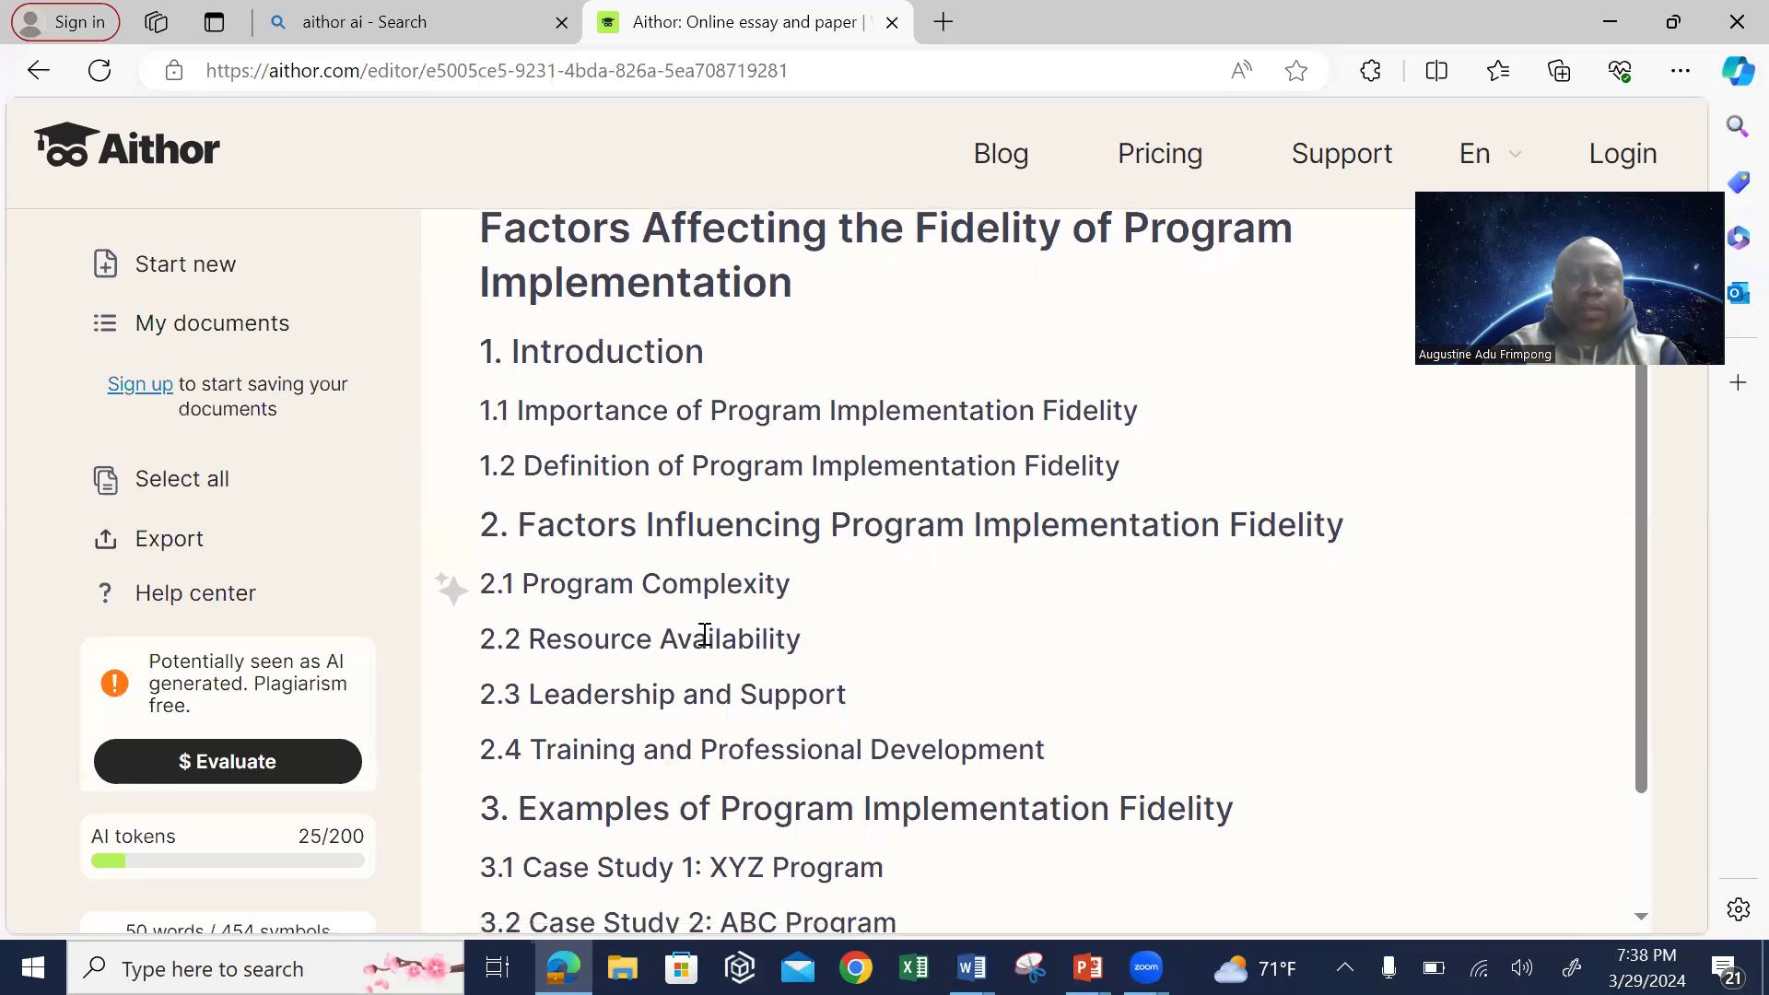
scroll(705, 634, "up", 2)
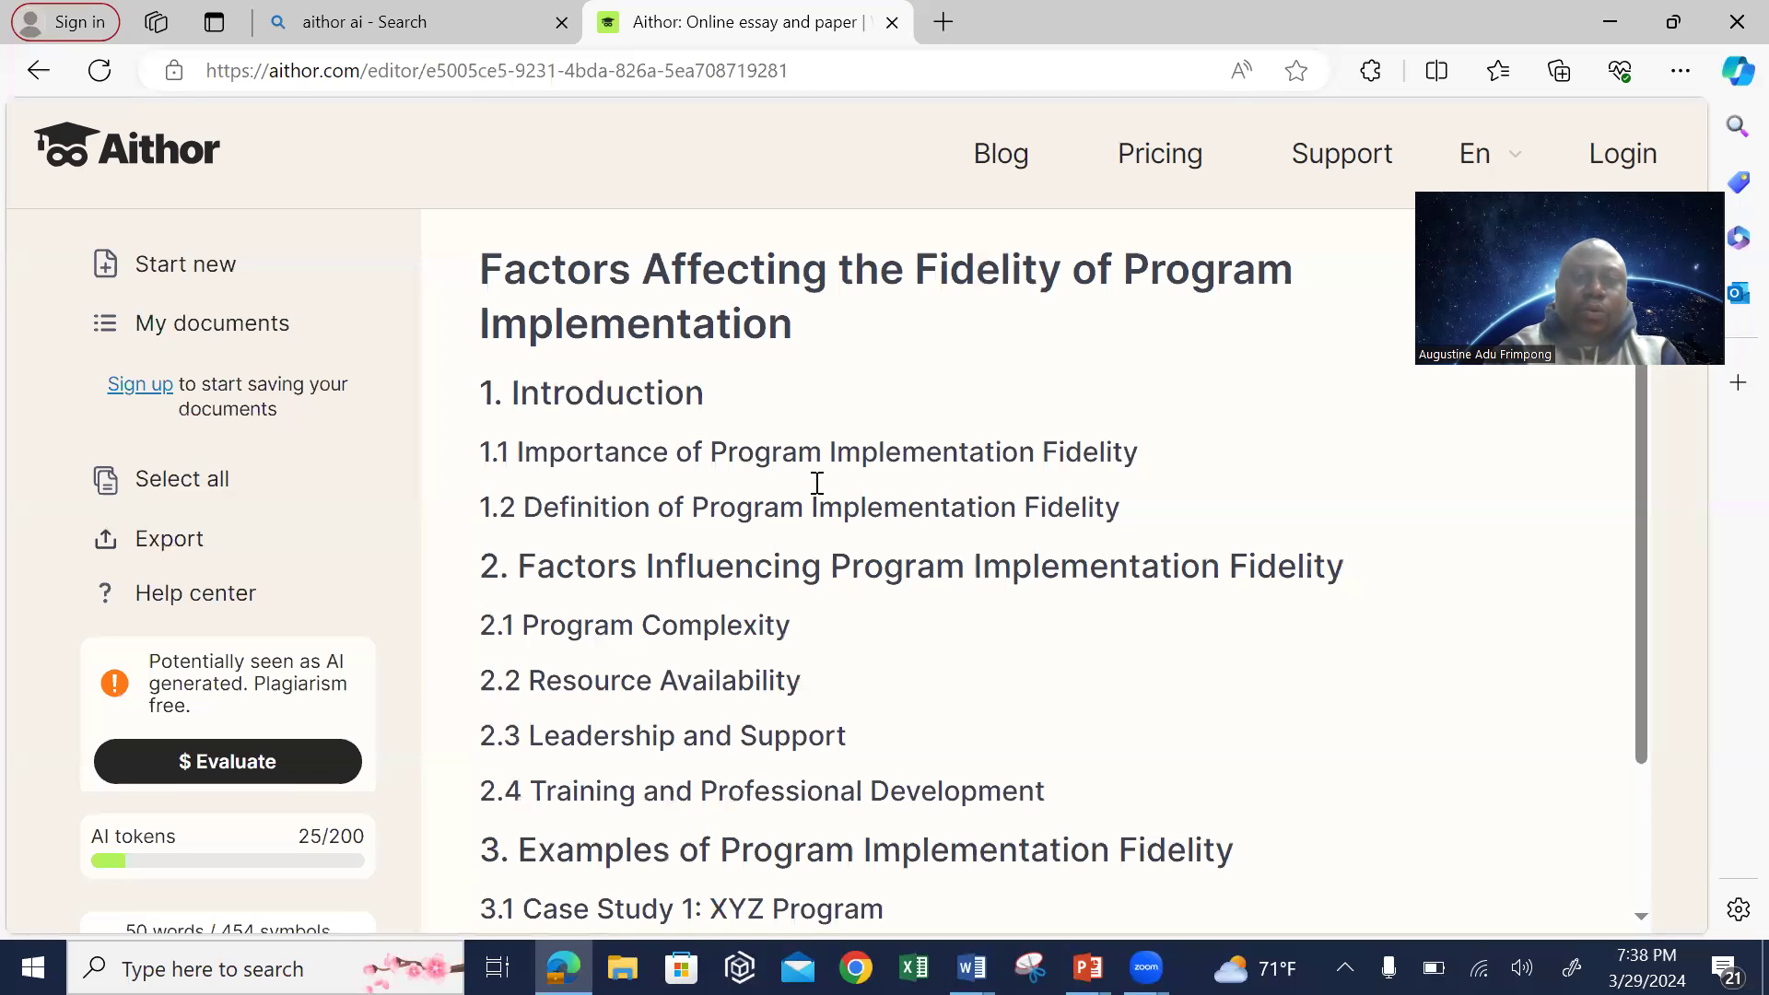
scroll(817, 483, "down", 2)
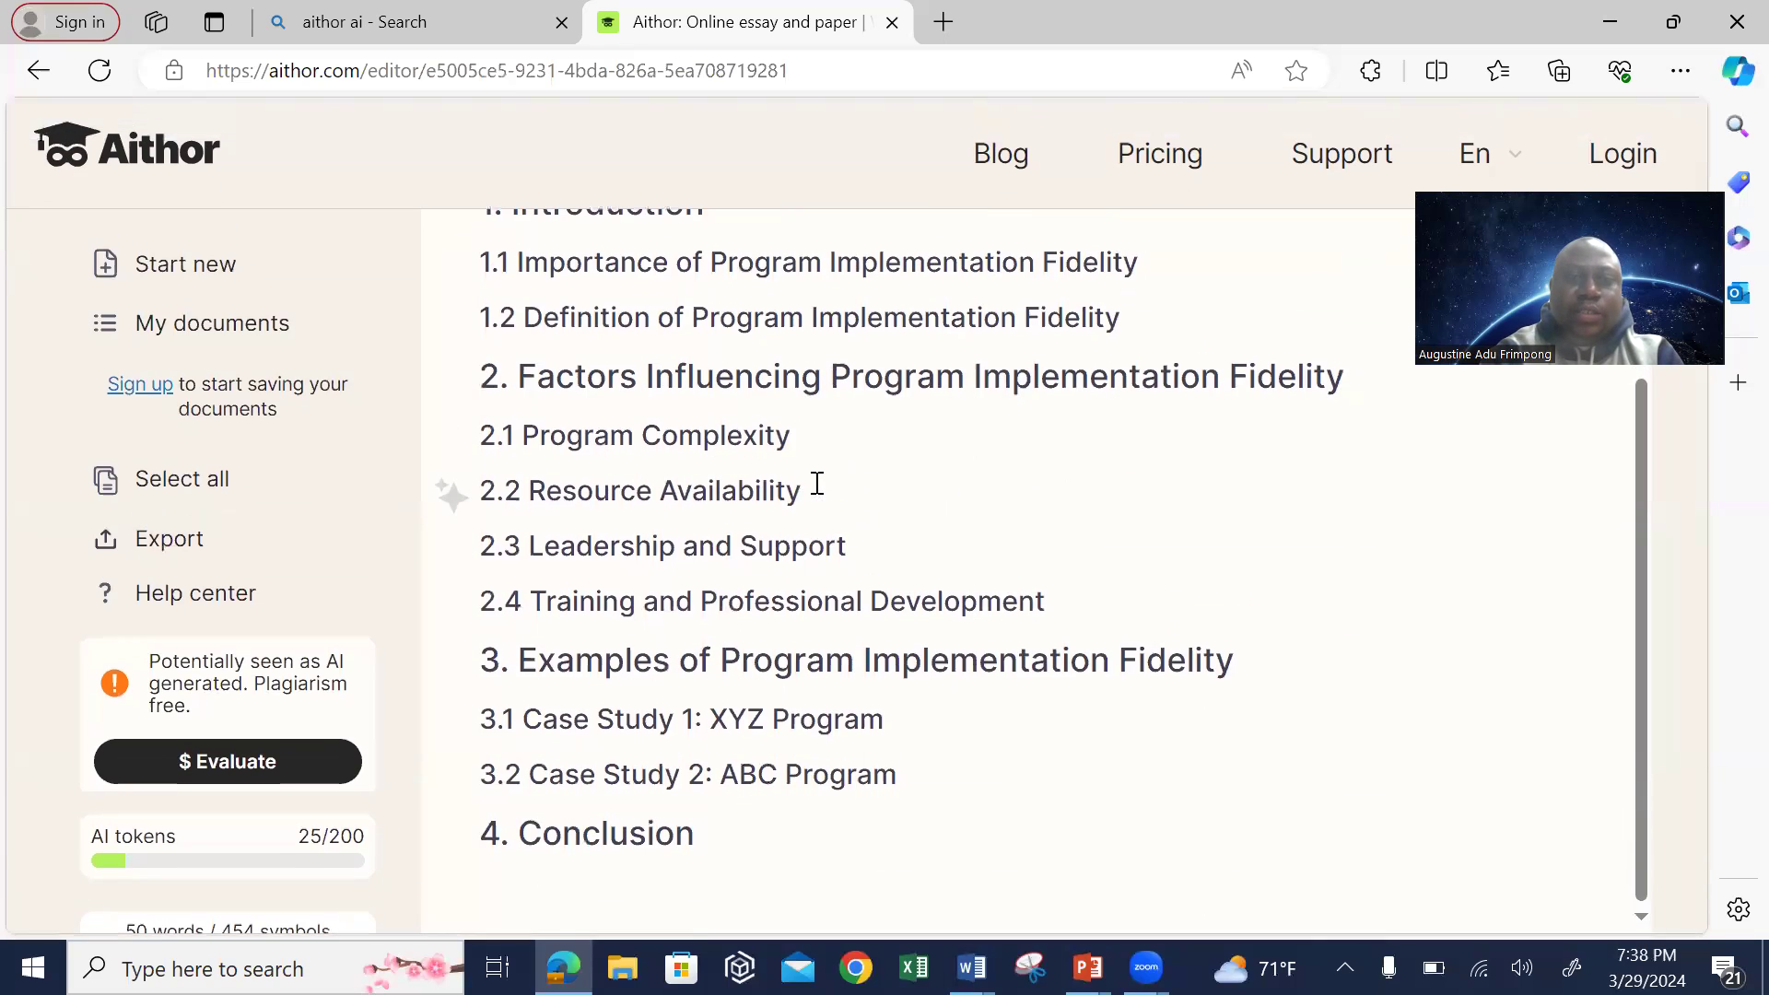
scroll(818, 483, "up", 2)
Review the outline from Introduction to Conclusion, then return to the previous page
right_click(815, 483)
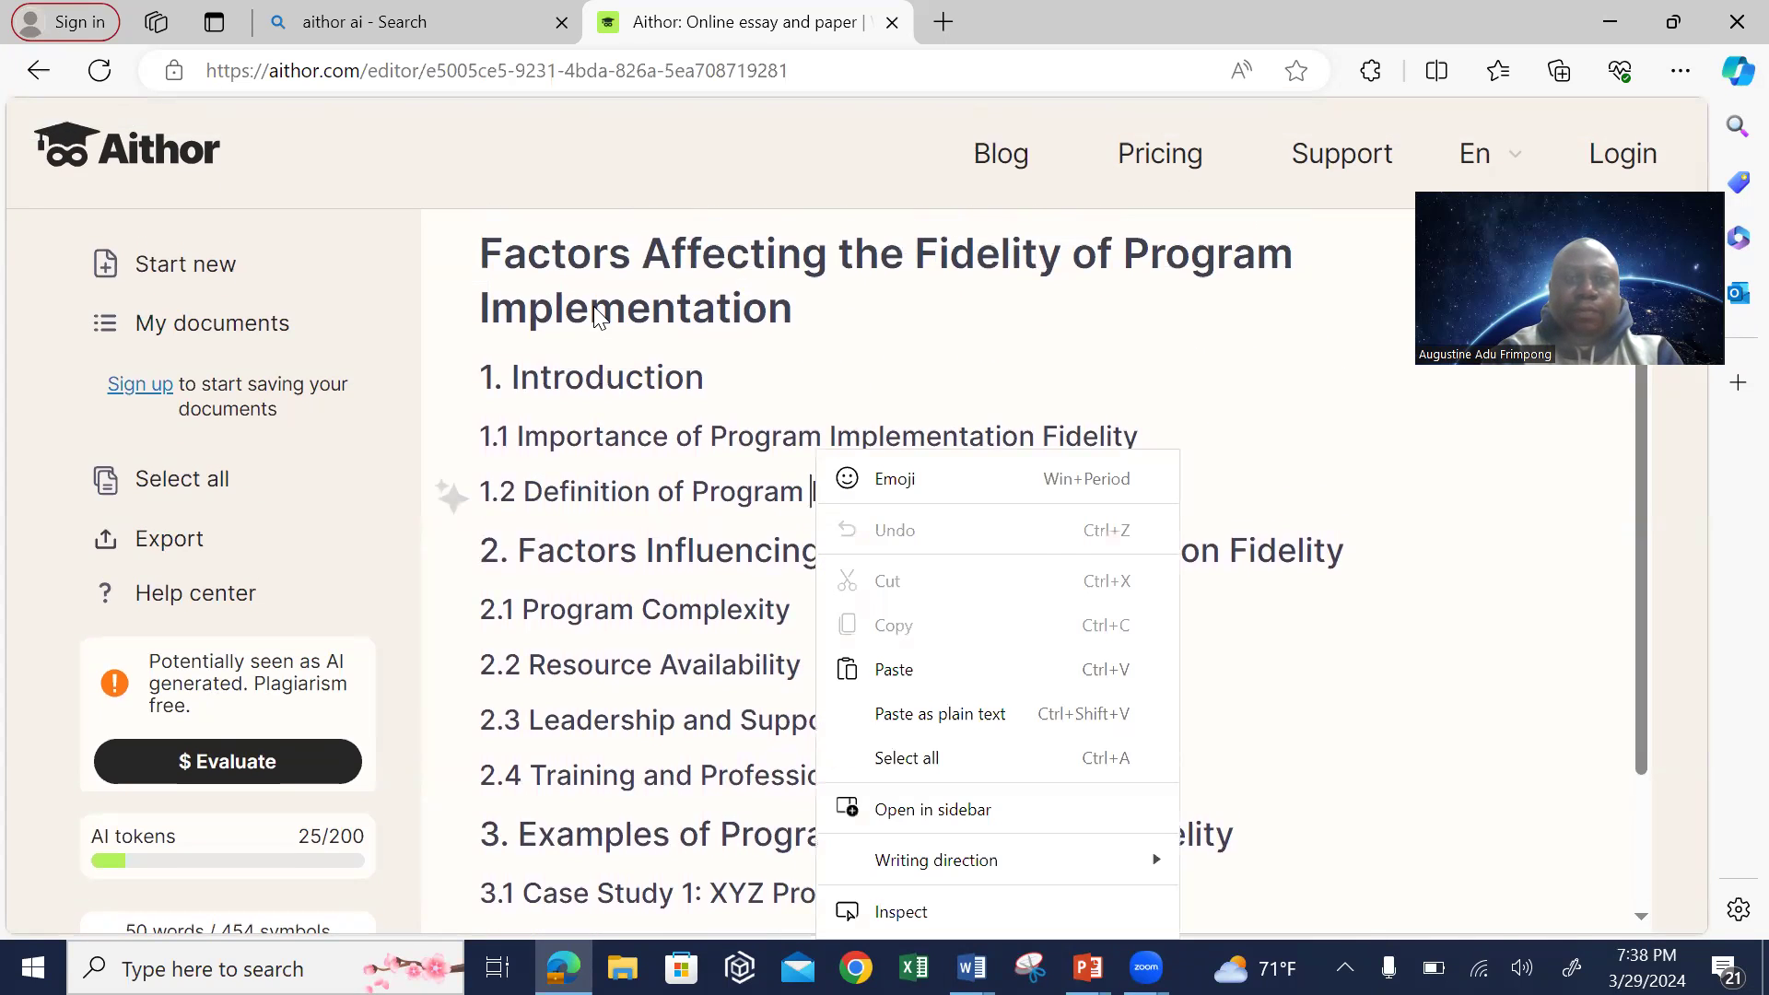
left_click(811, 333)
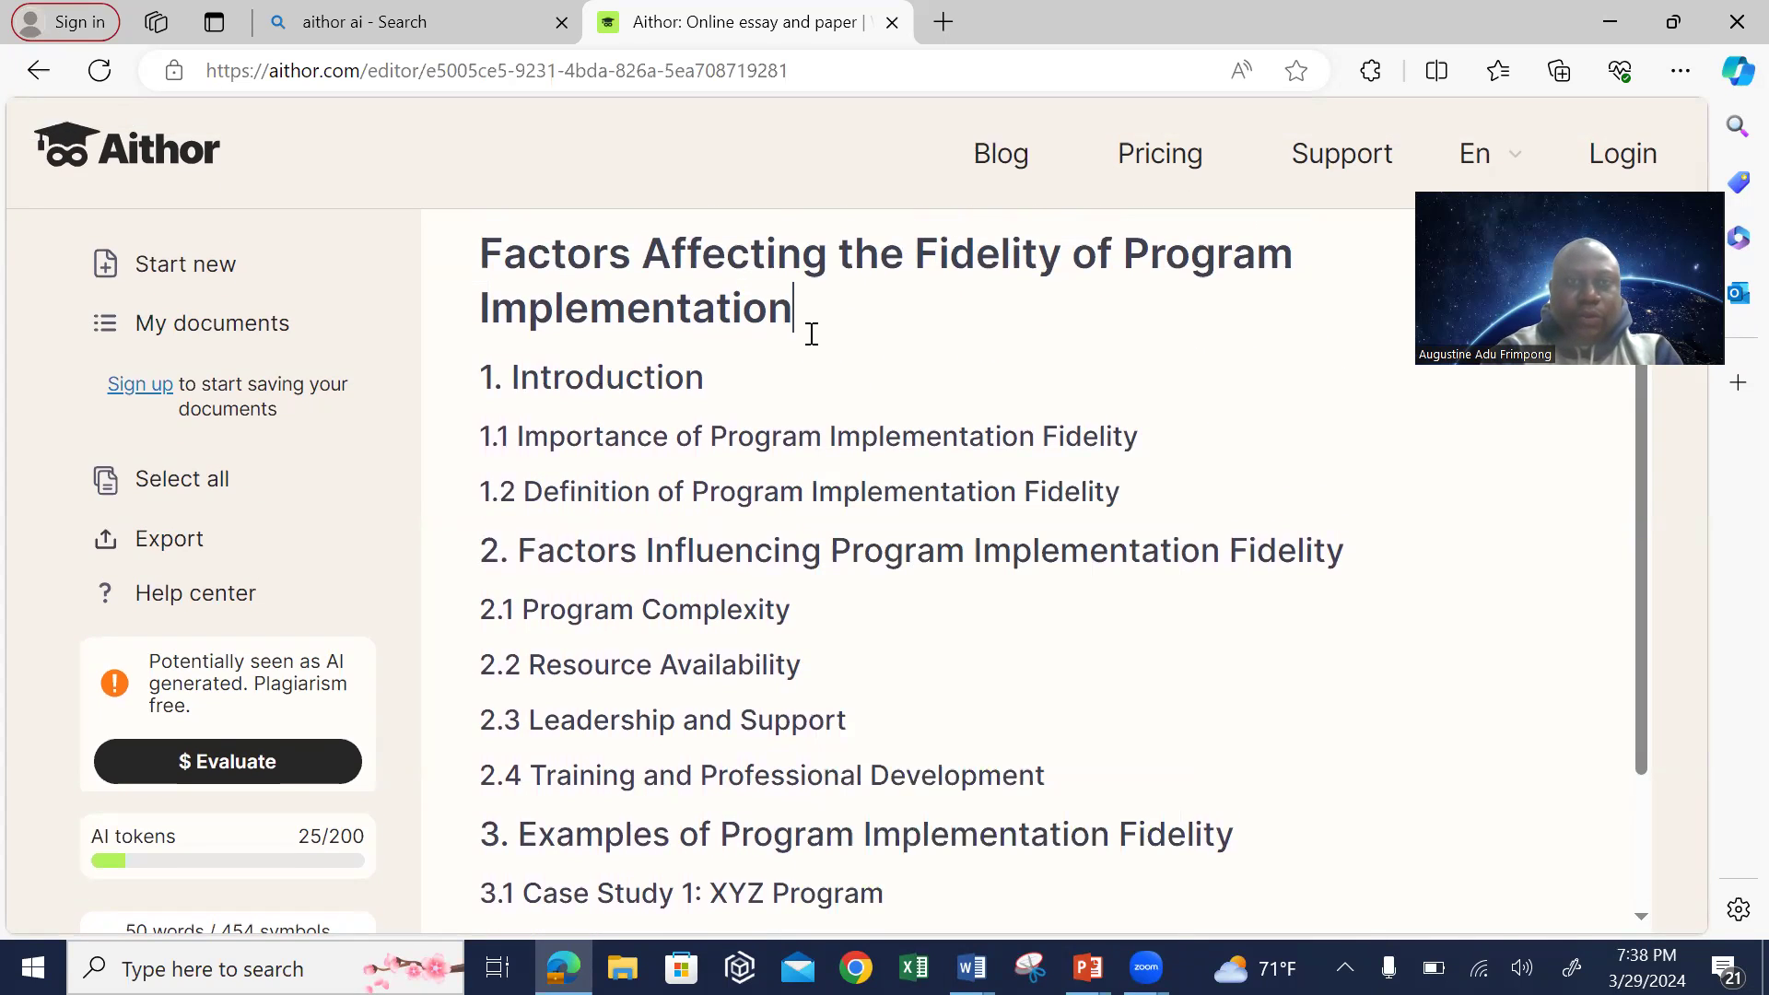
scroll(811, 334, "down", 2)
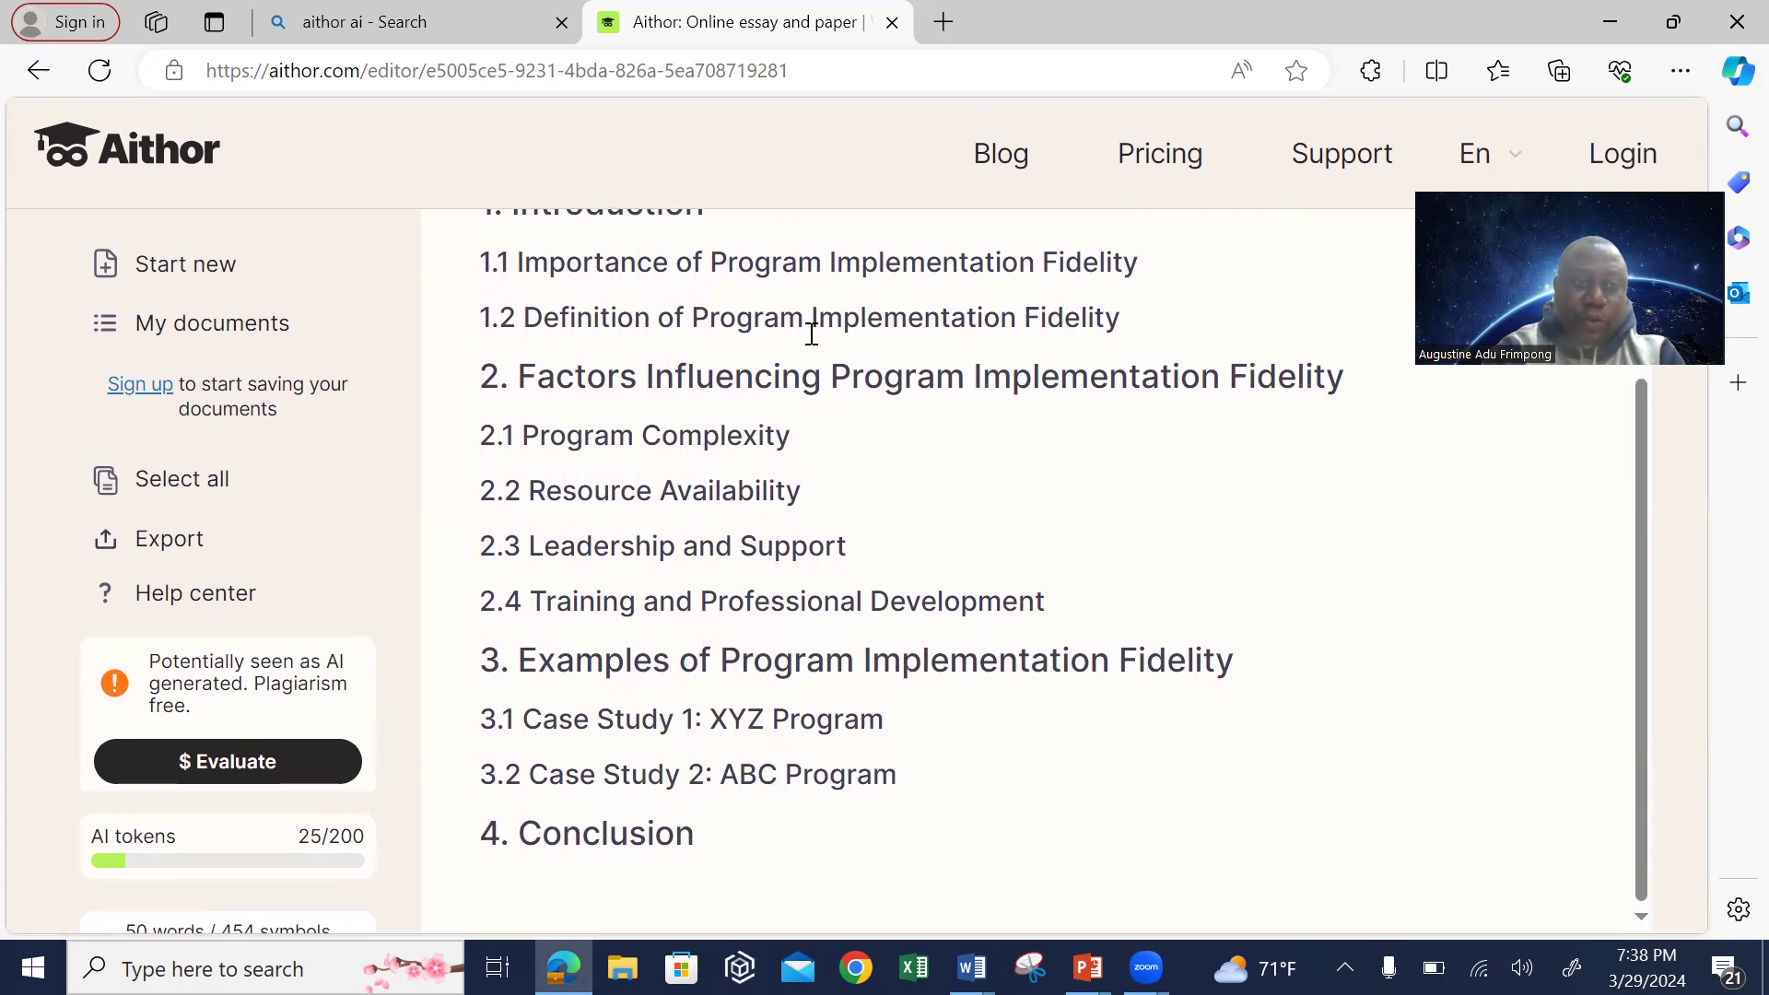
scroll(811, 334, "up", 2)
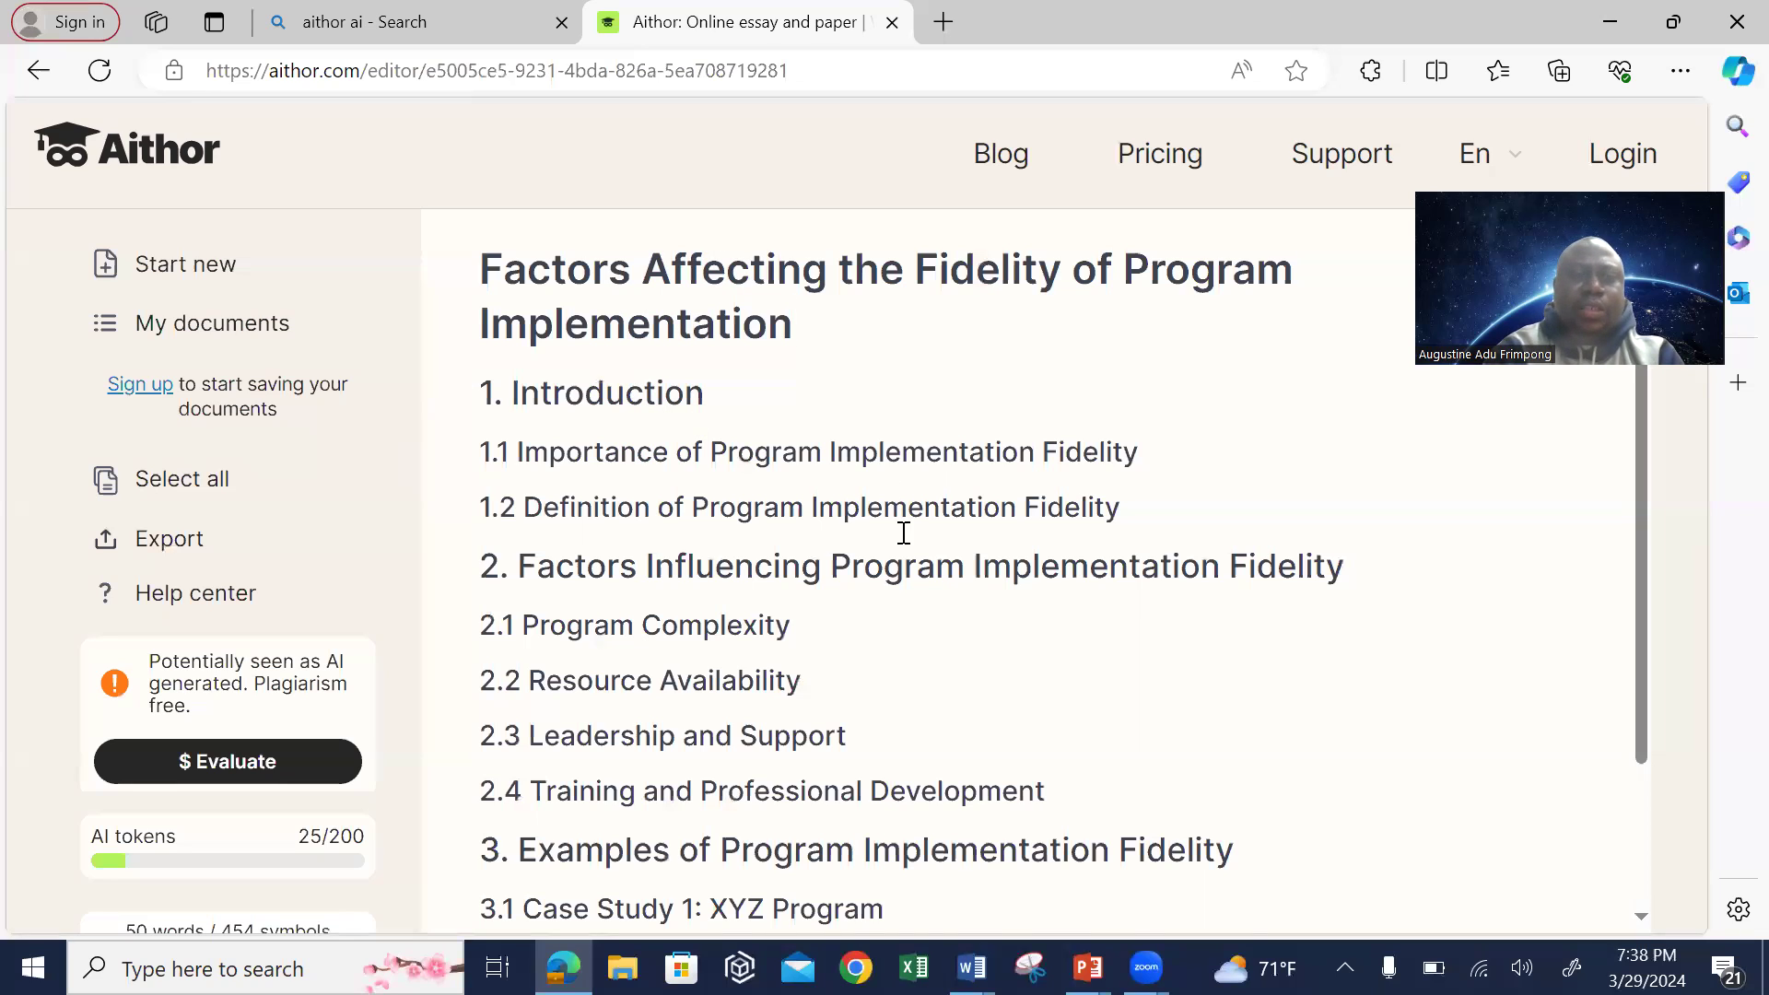
scroll(904, 533, "down", 3)
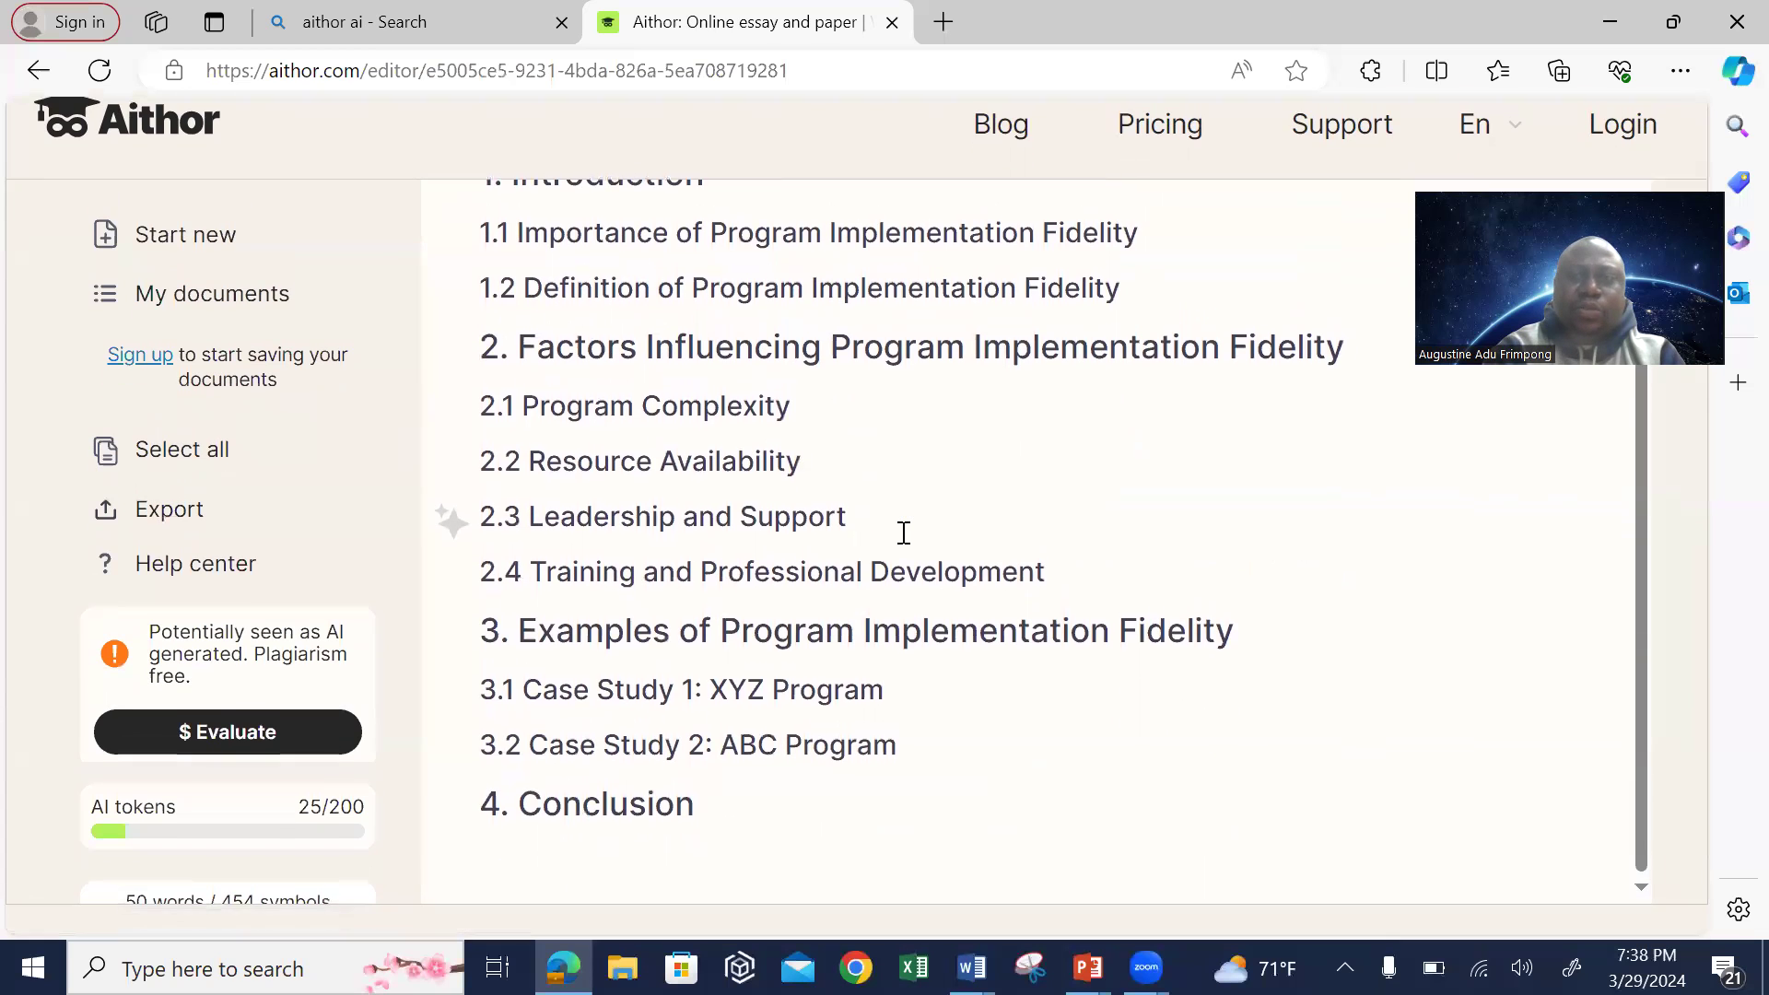
scroll(904, 533, "up", 1)
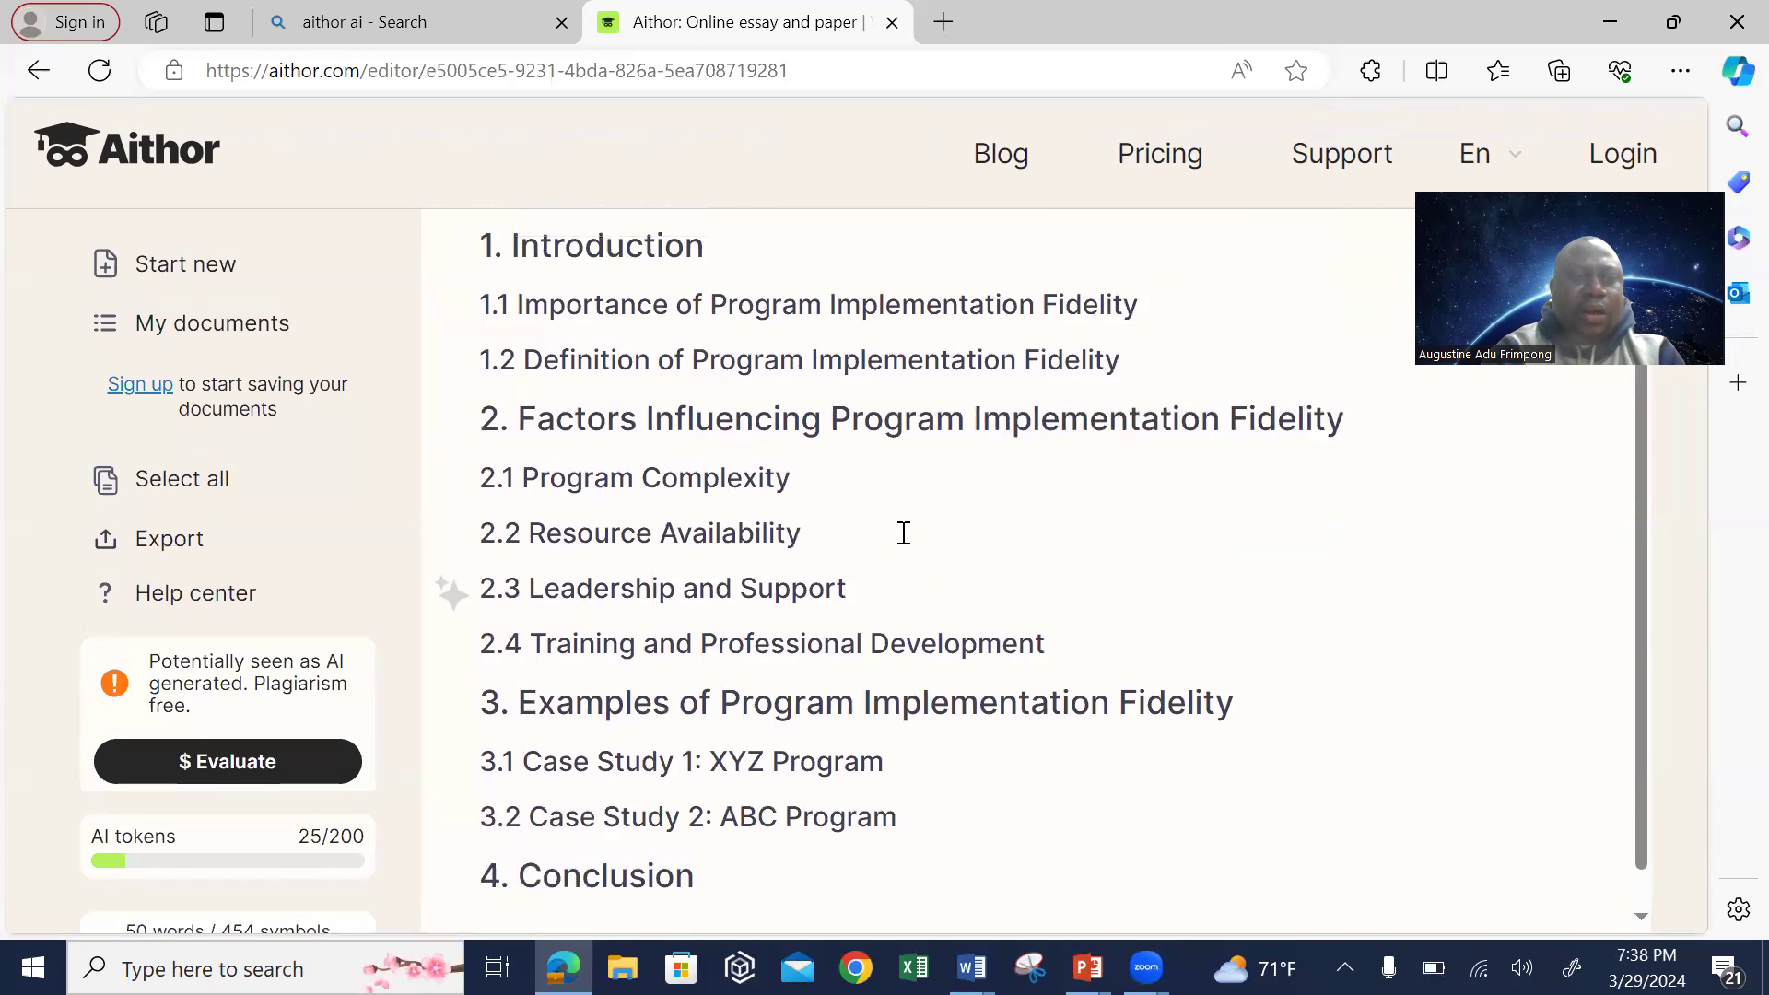
scroll(904, 532, "up", 1)
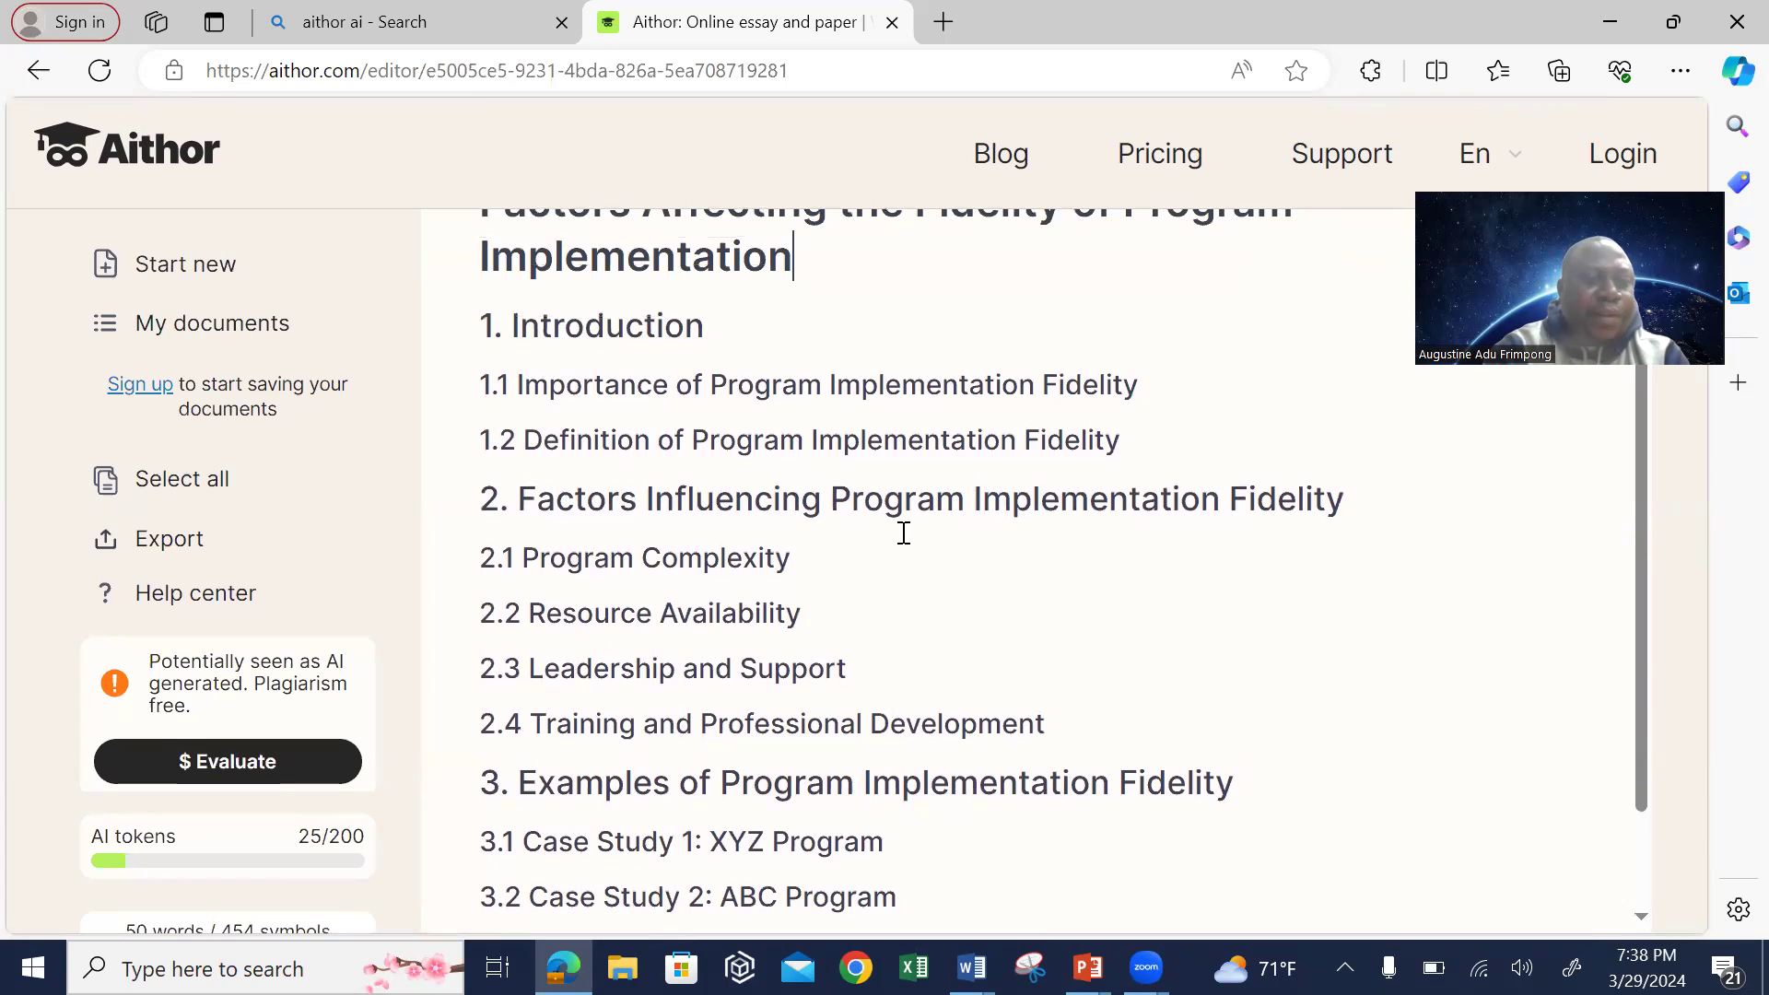
scroll(803, 478, "up", 1)
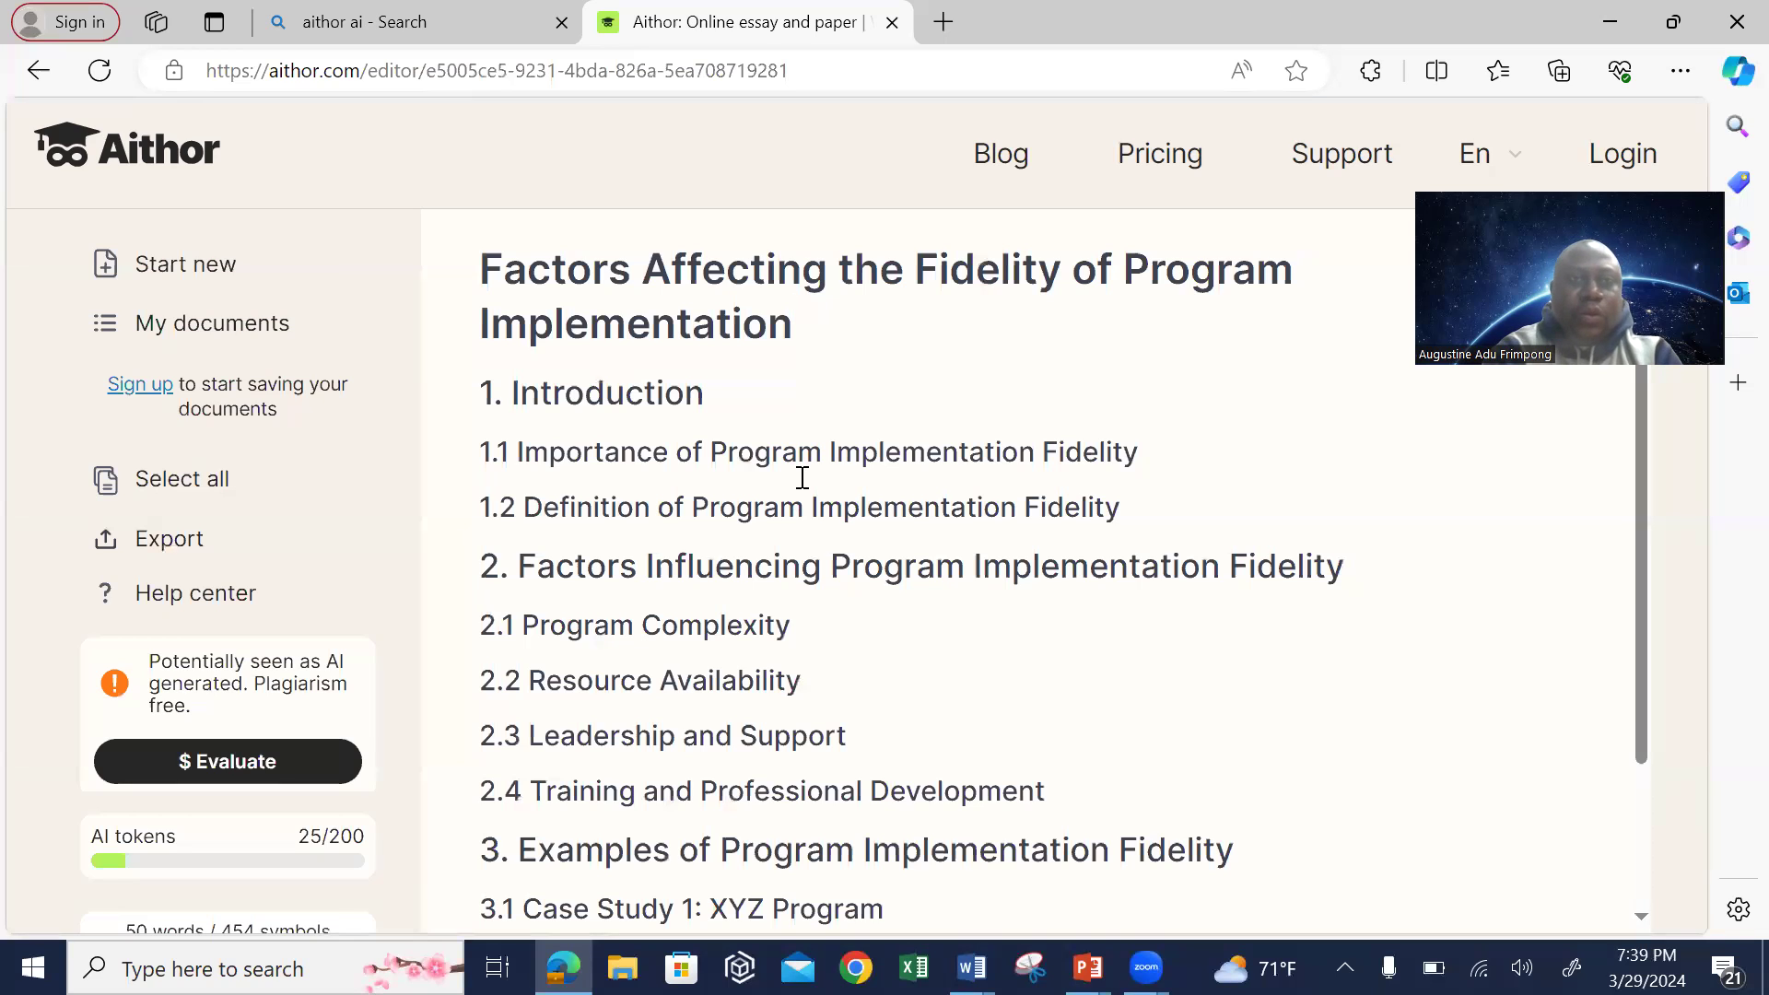
left_click(38, 78)
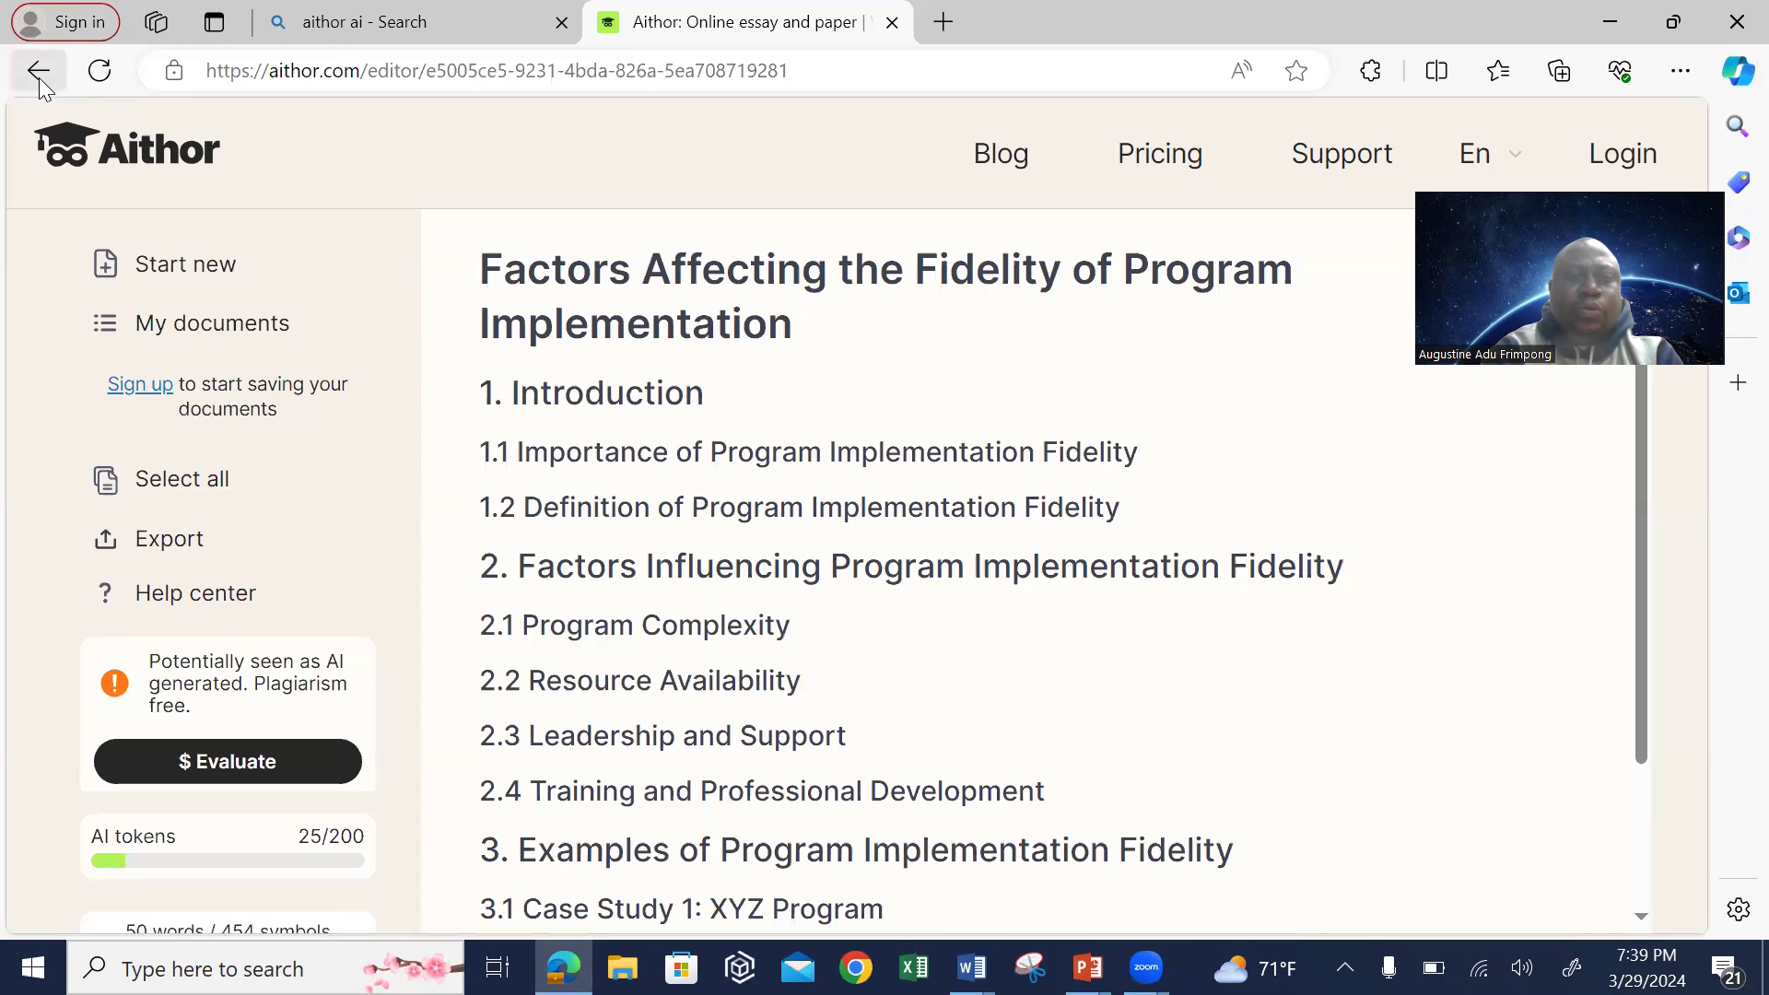
Reopen Aithor from the top search result and paste the fidelity essay prompt
left_click(39, 77)
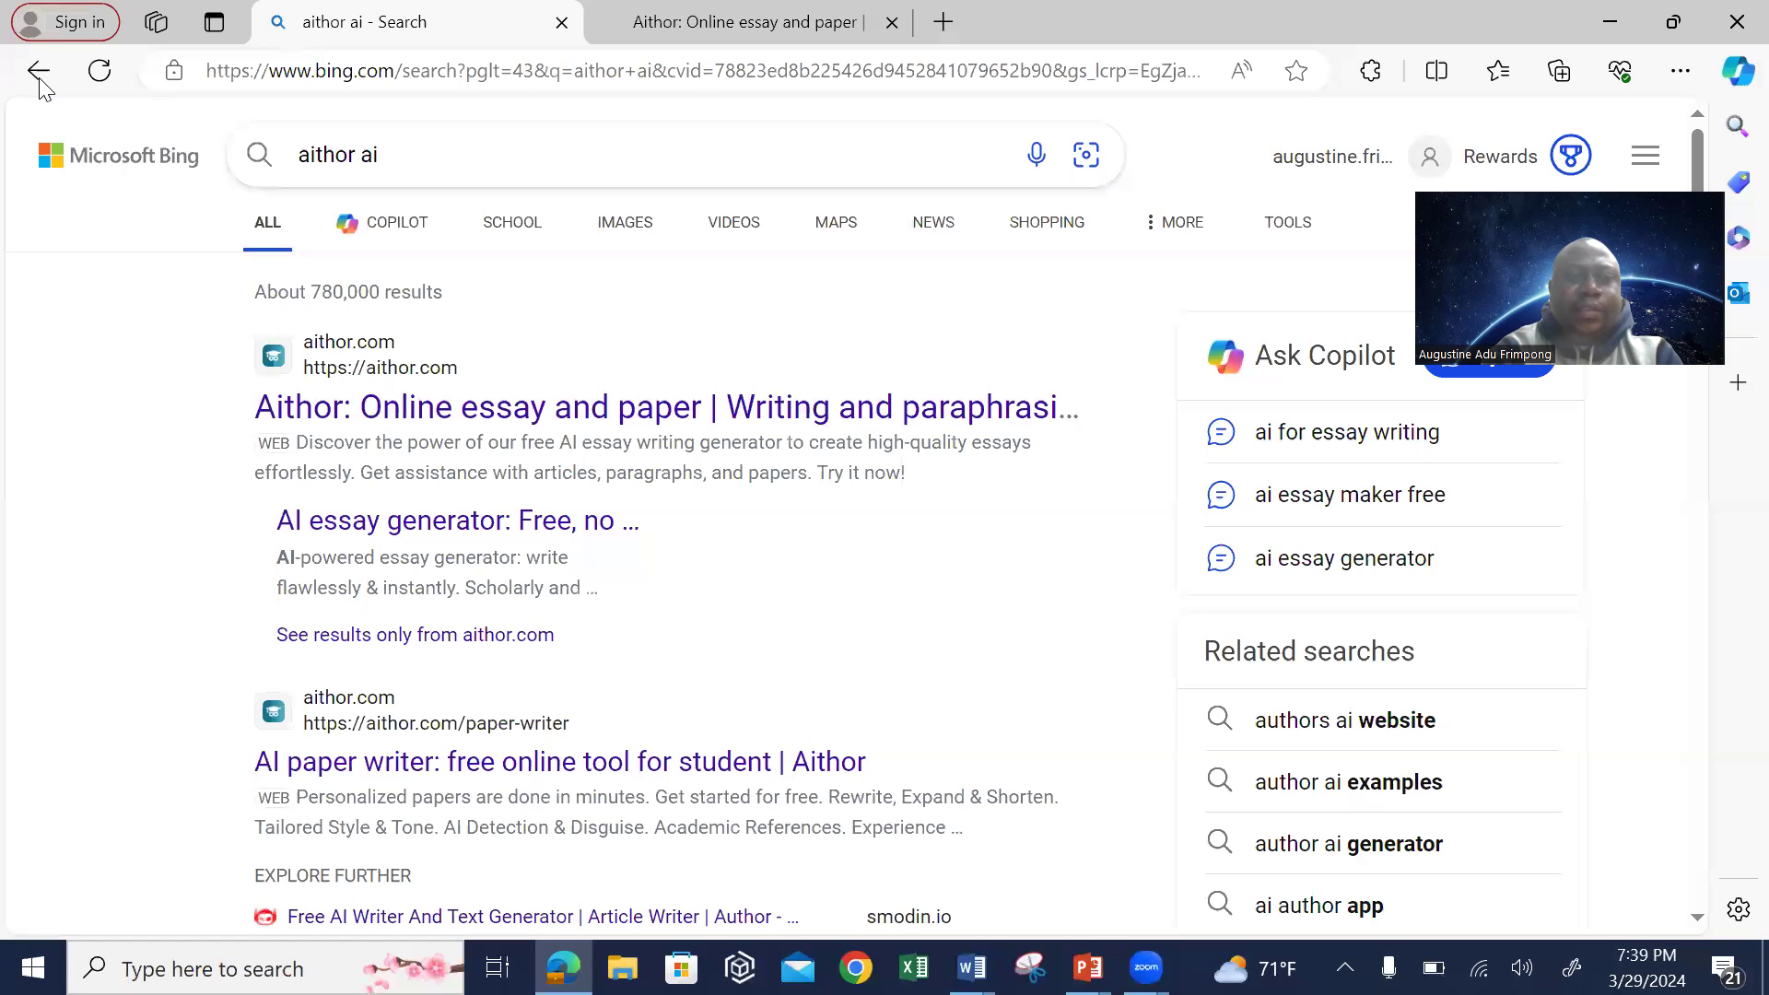
left_click(632, 419)
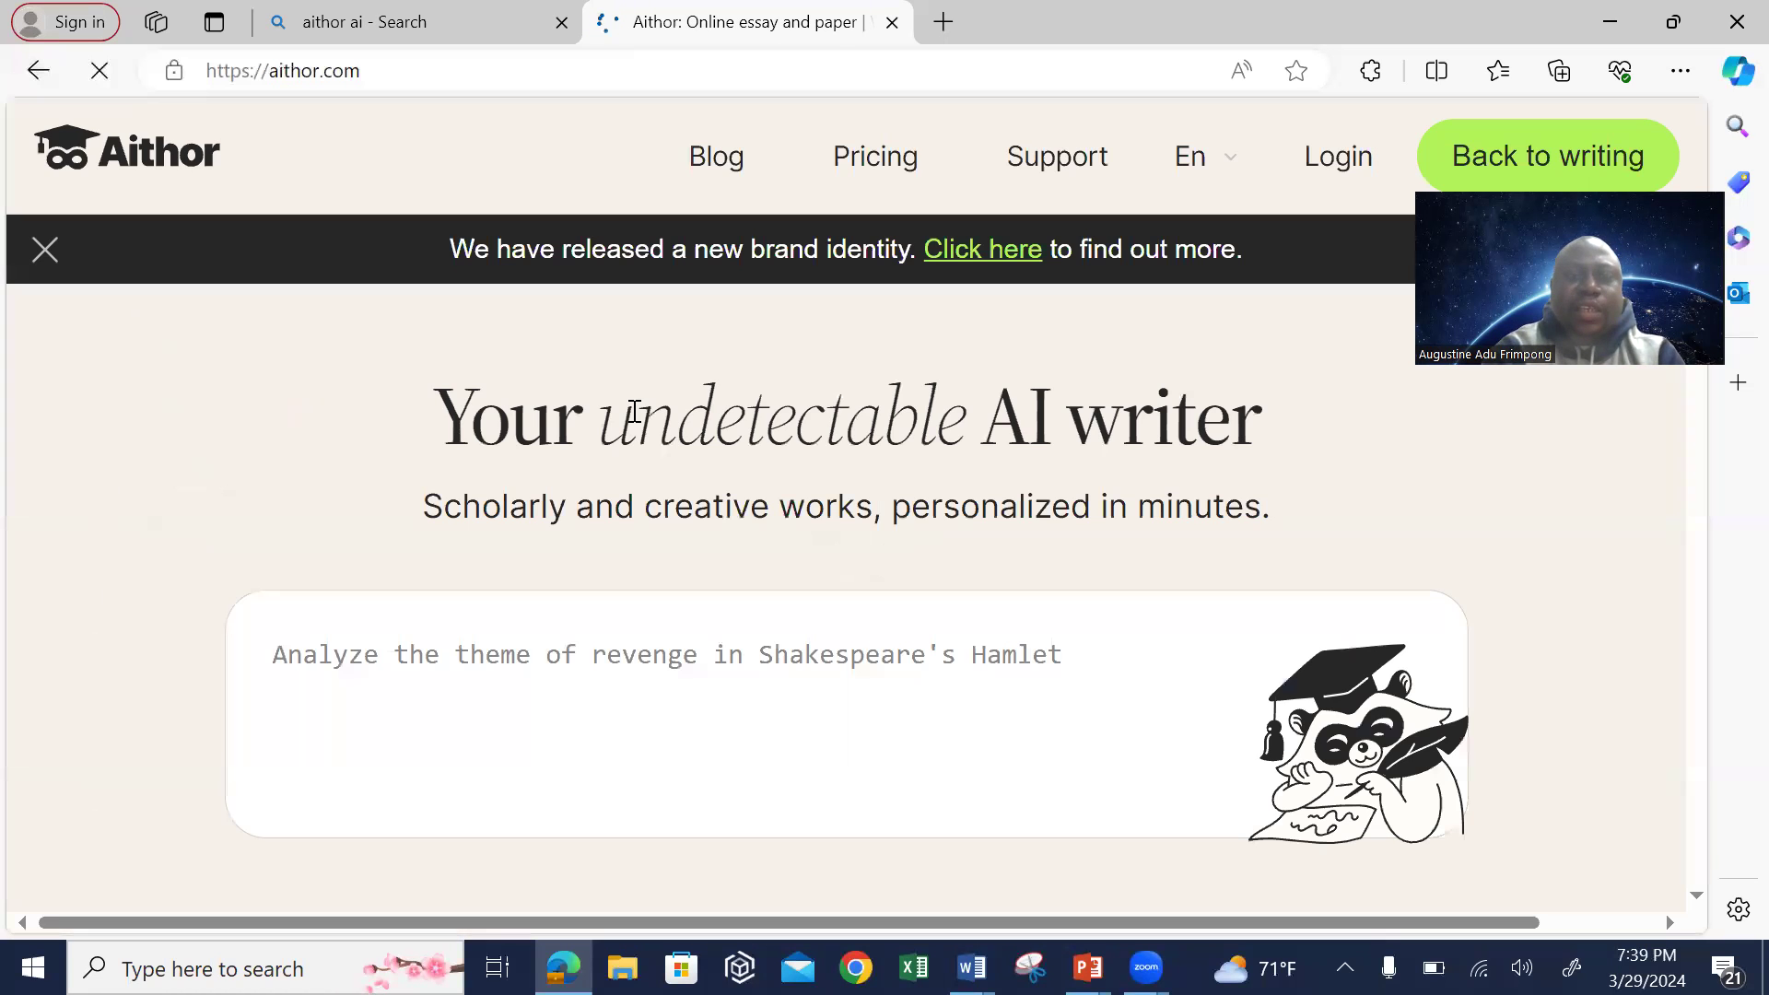
left_click(677, 697)
type("By using specific examples or an existing program, explain the factors affecting the fidelity of Program Implementation. Provide in-text citations and references using APA 7th edition.")
Request a free essay and replace the old essay with a new one
scroll(976, 699, "down", 3)
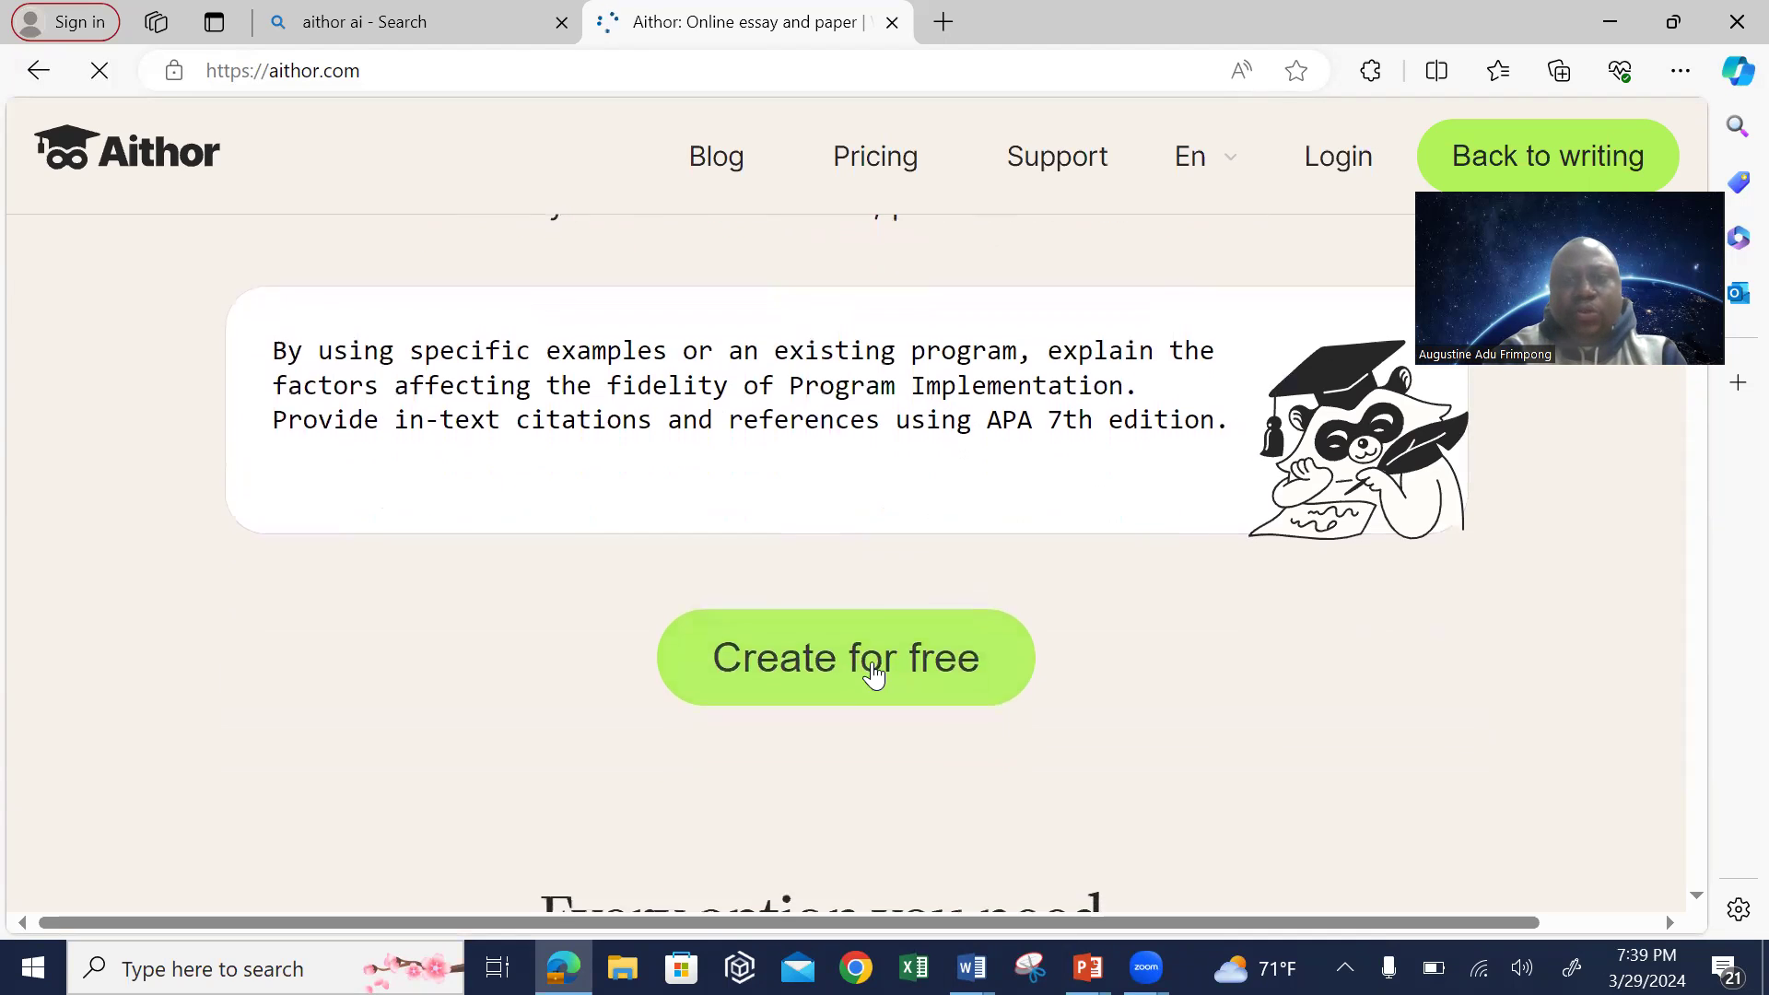
left_click(872, 673)
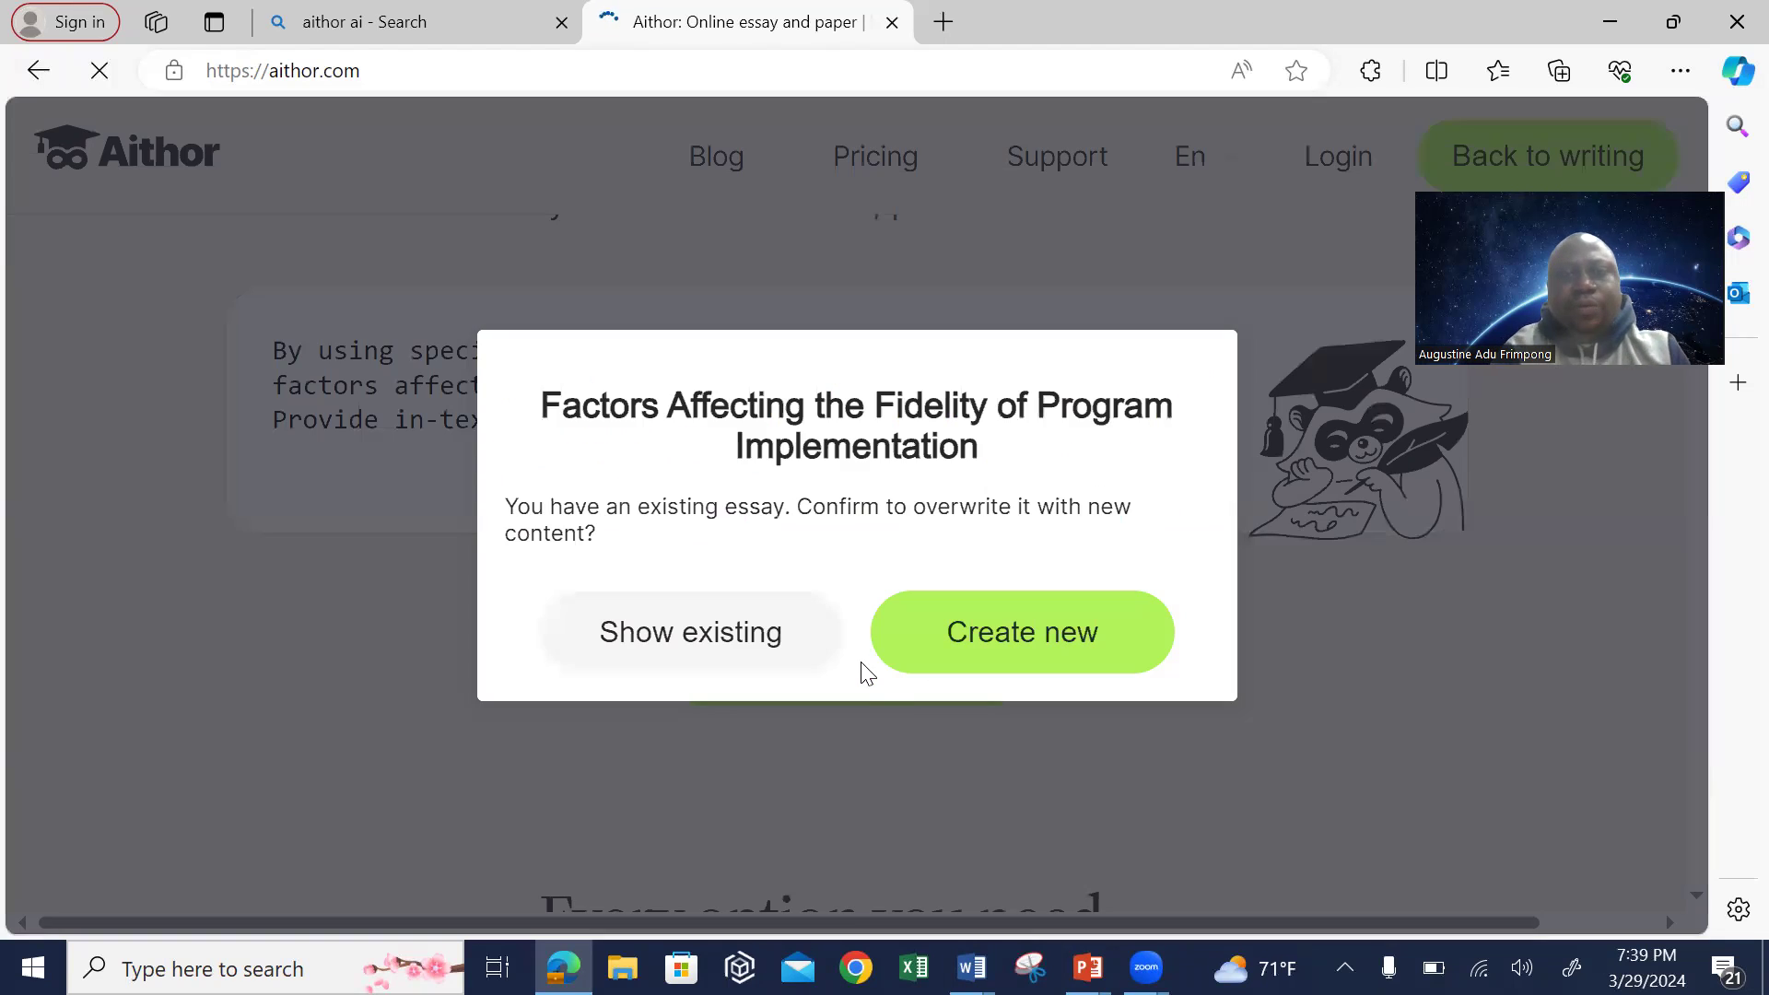
left_click(1003, 636)
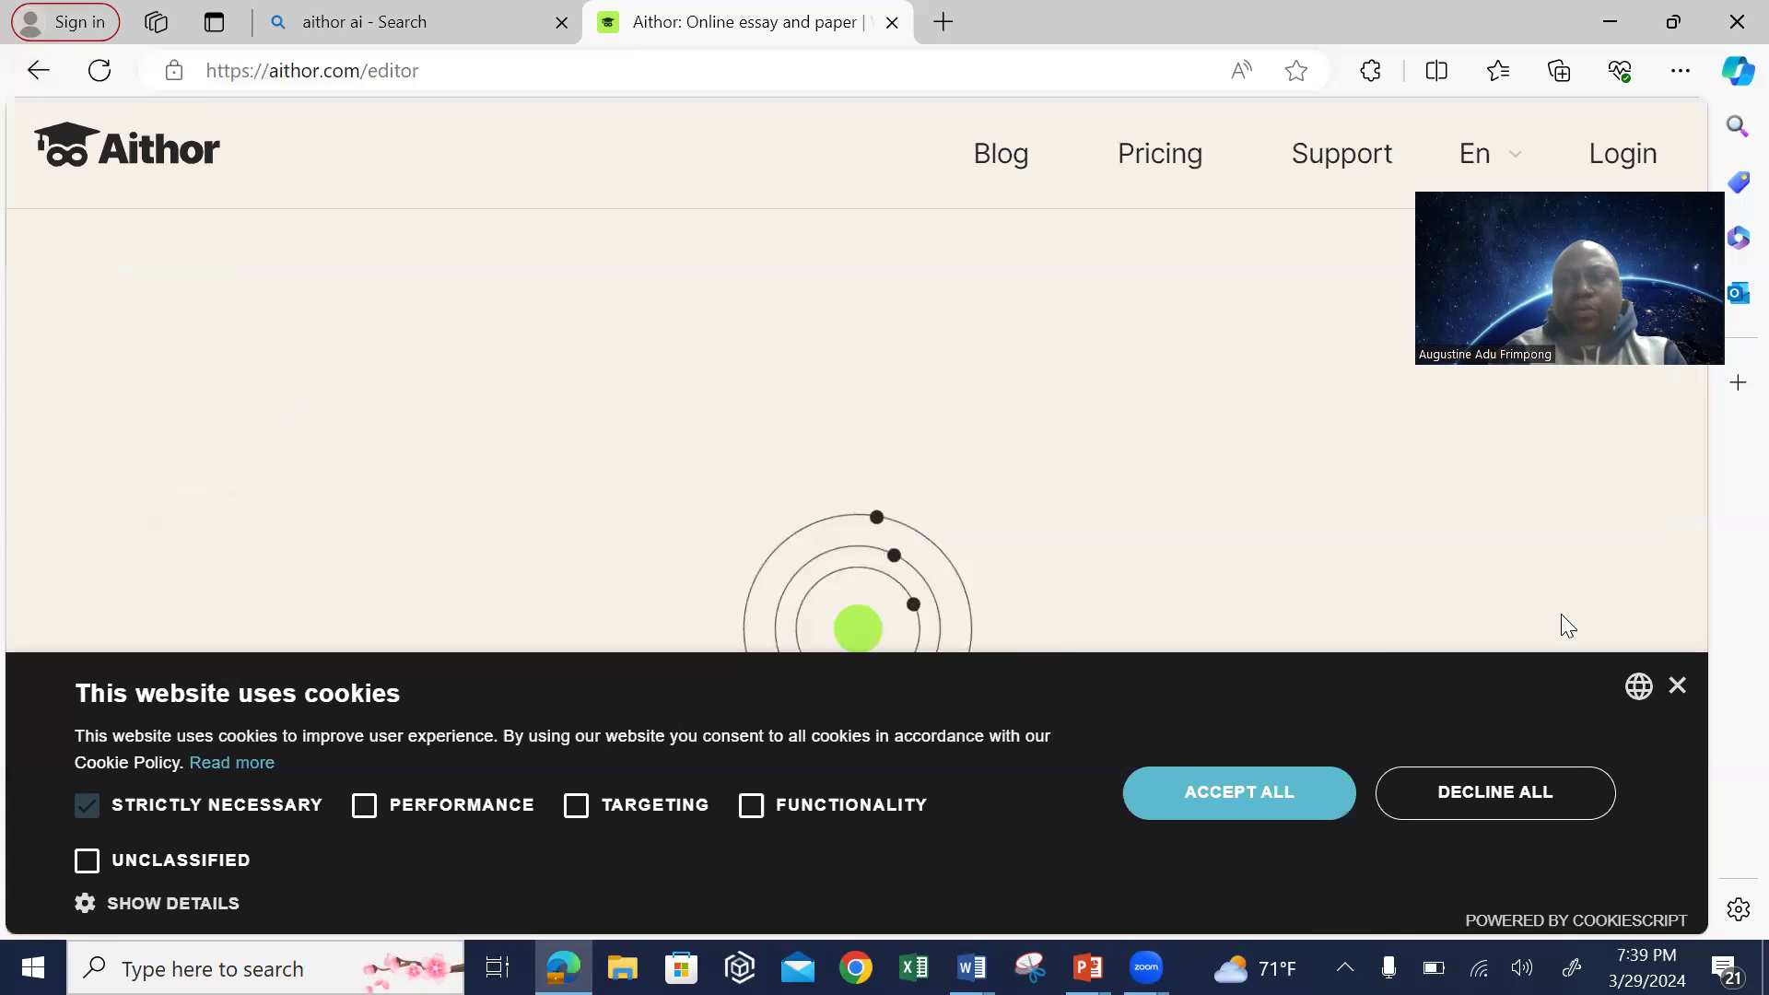
Dismiss the cookie notice and choose medium length, Analytical tone and APA referencing
left_click(1674, 687)
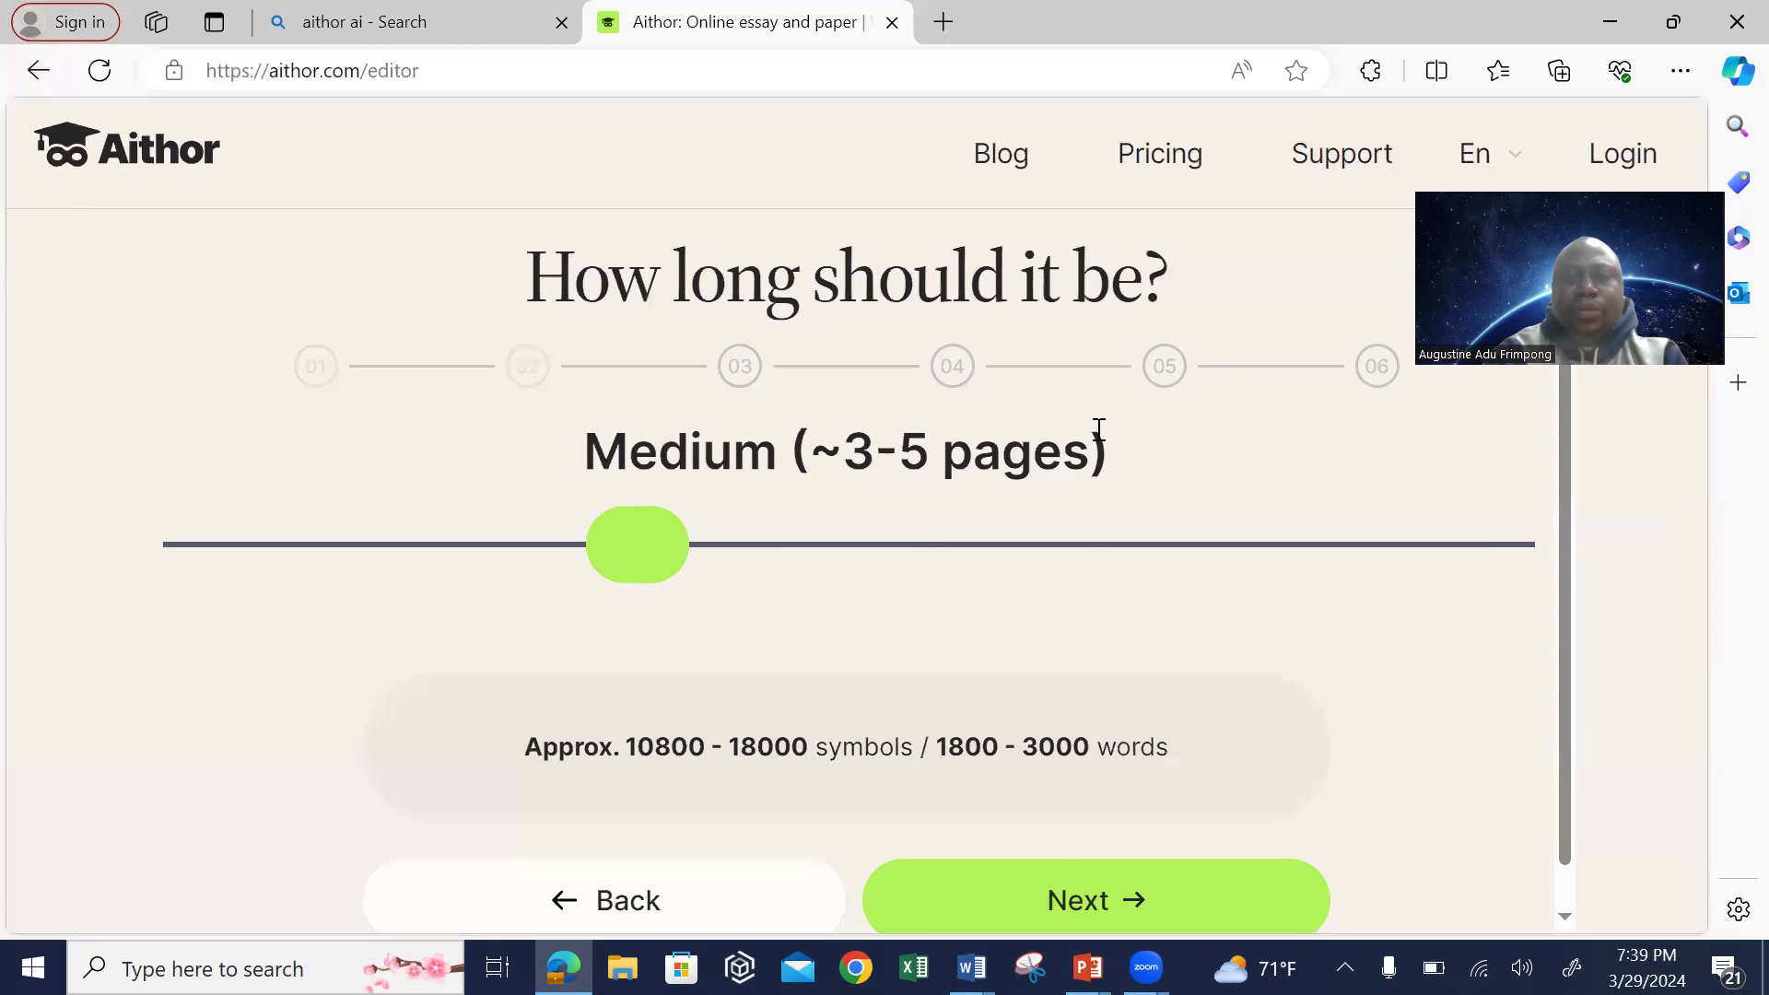
left_click(1084, 920)
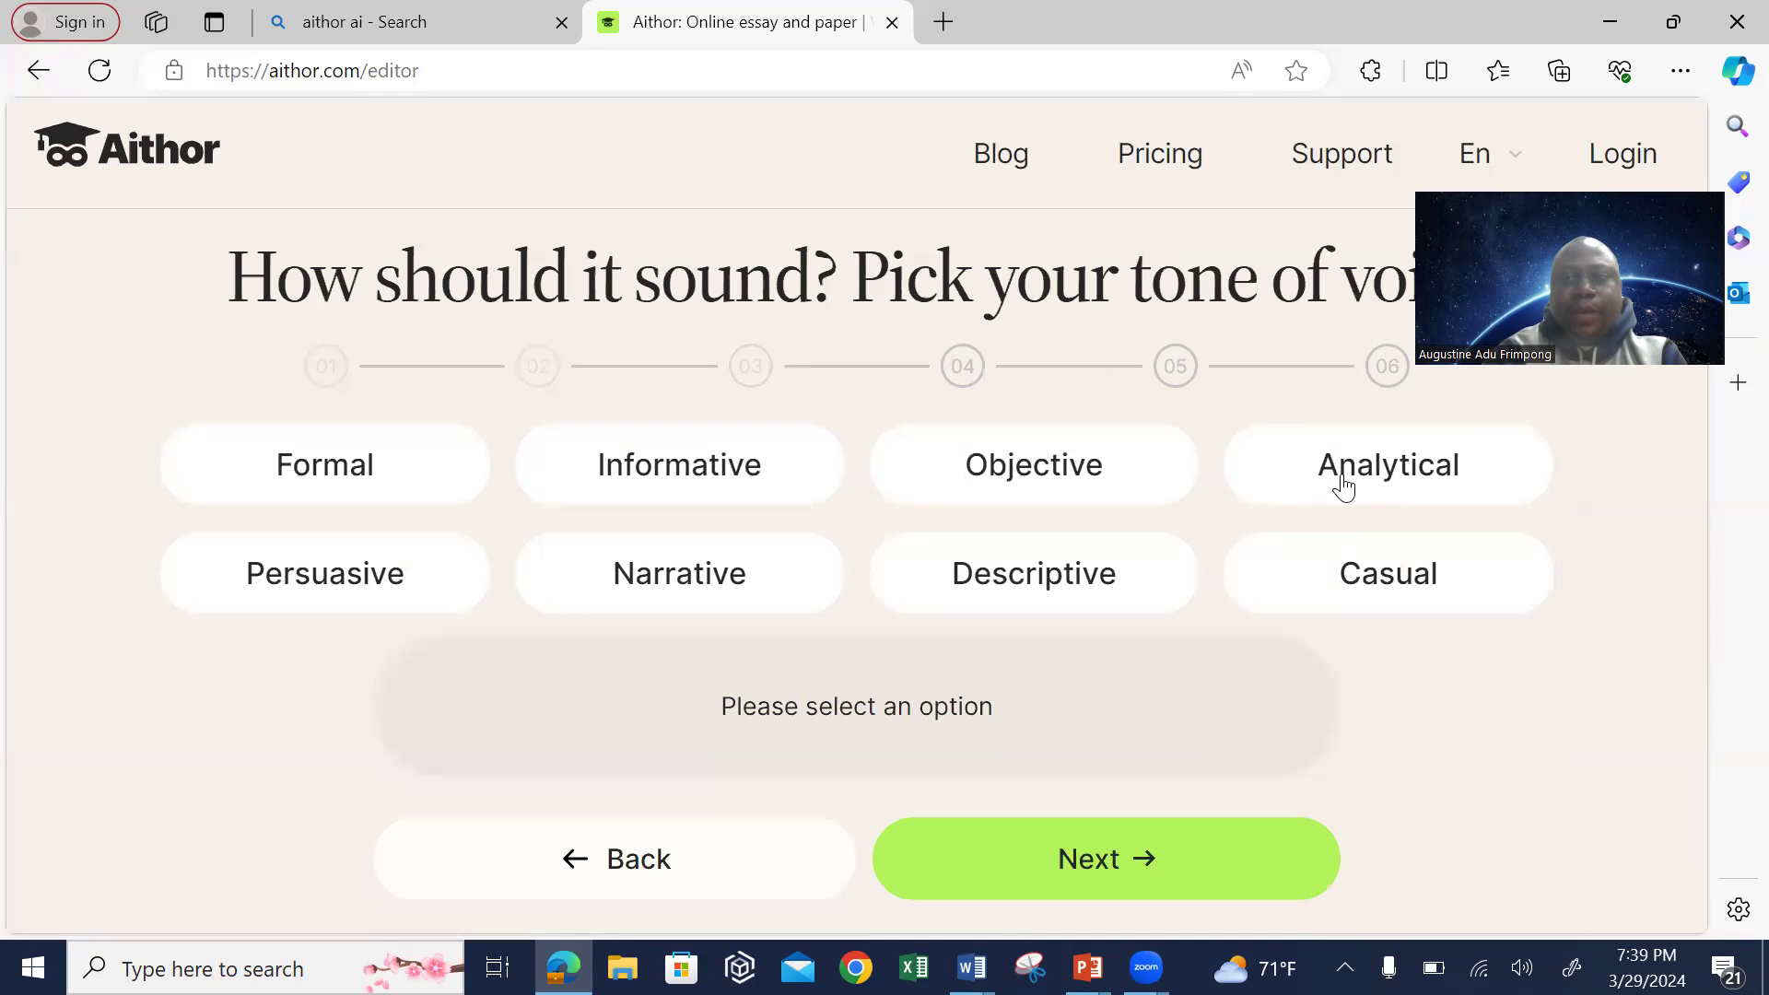
left_click(1357, 484)
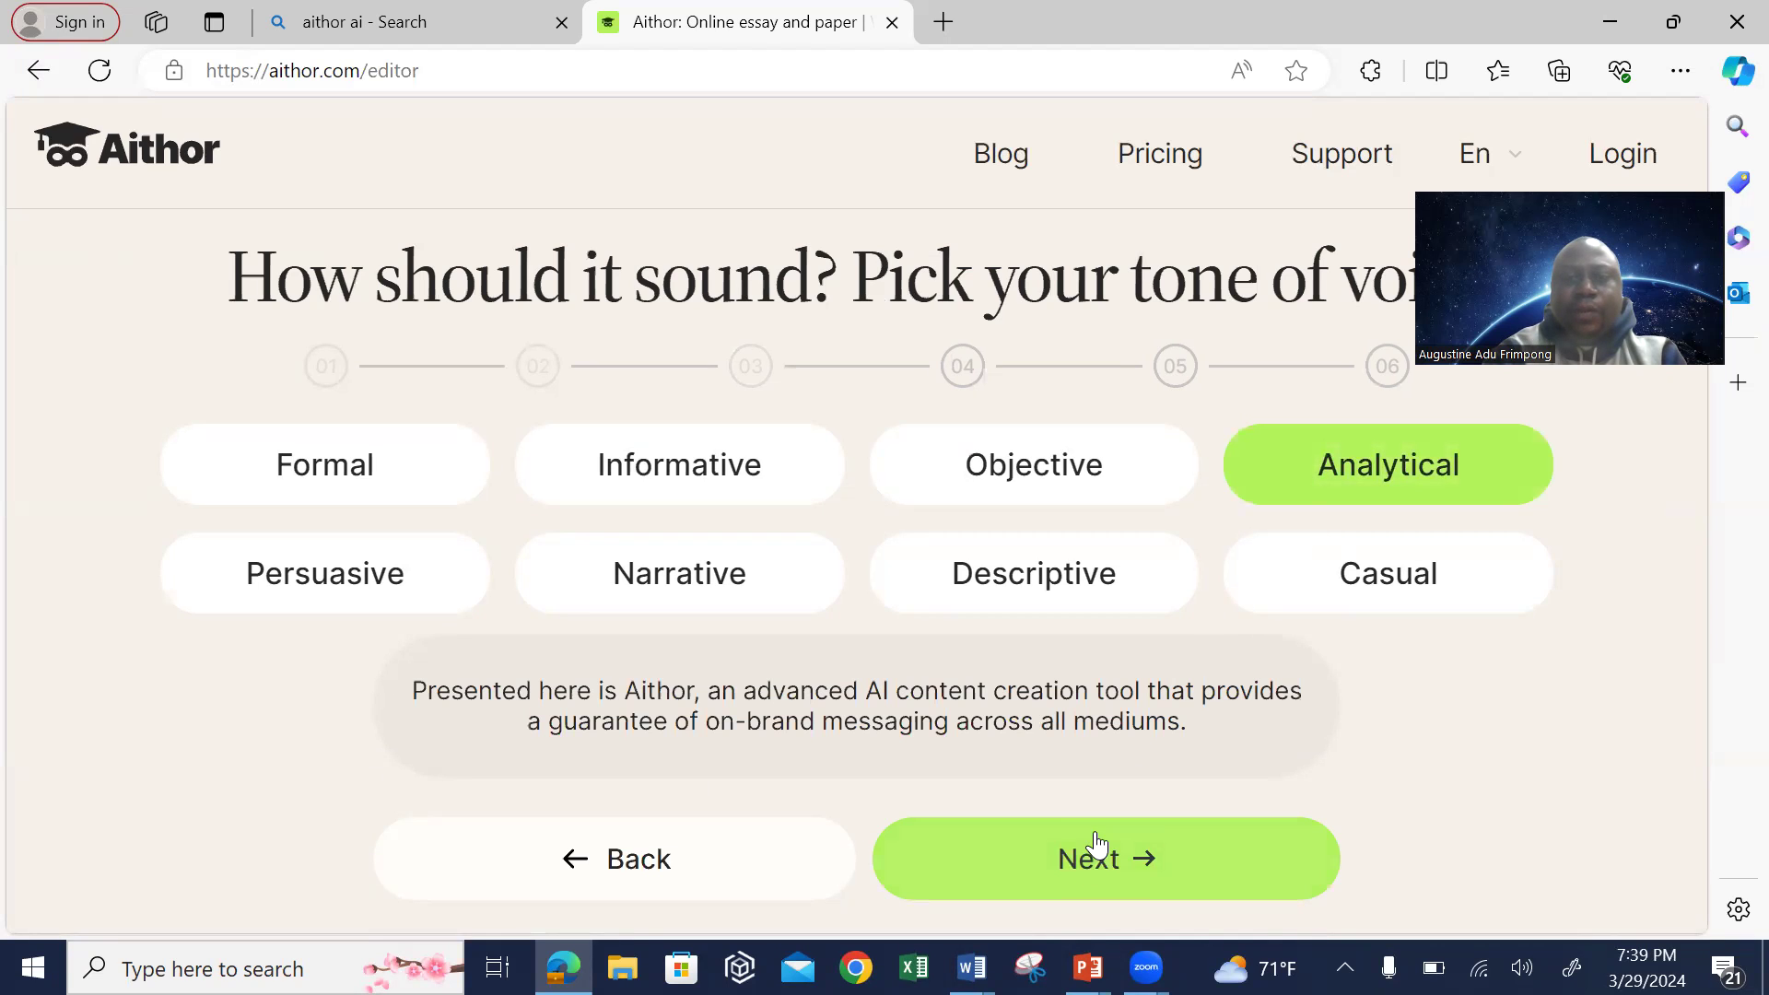
left_click(1088, 871)
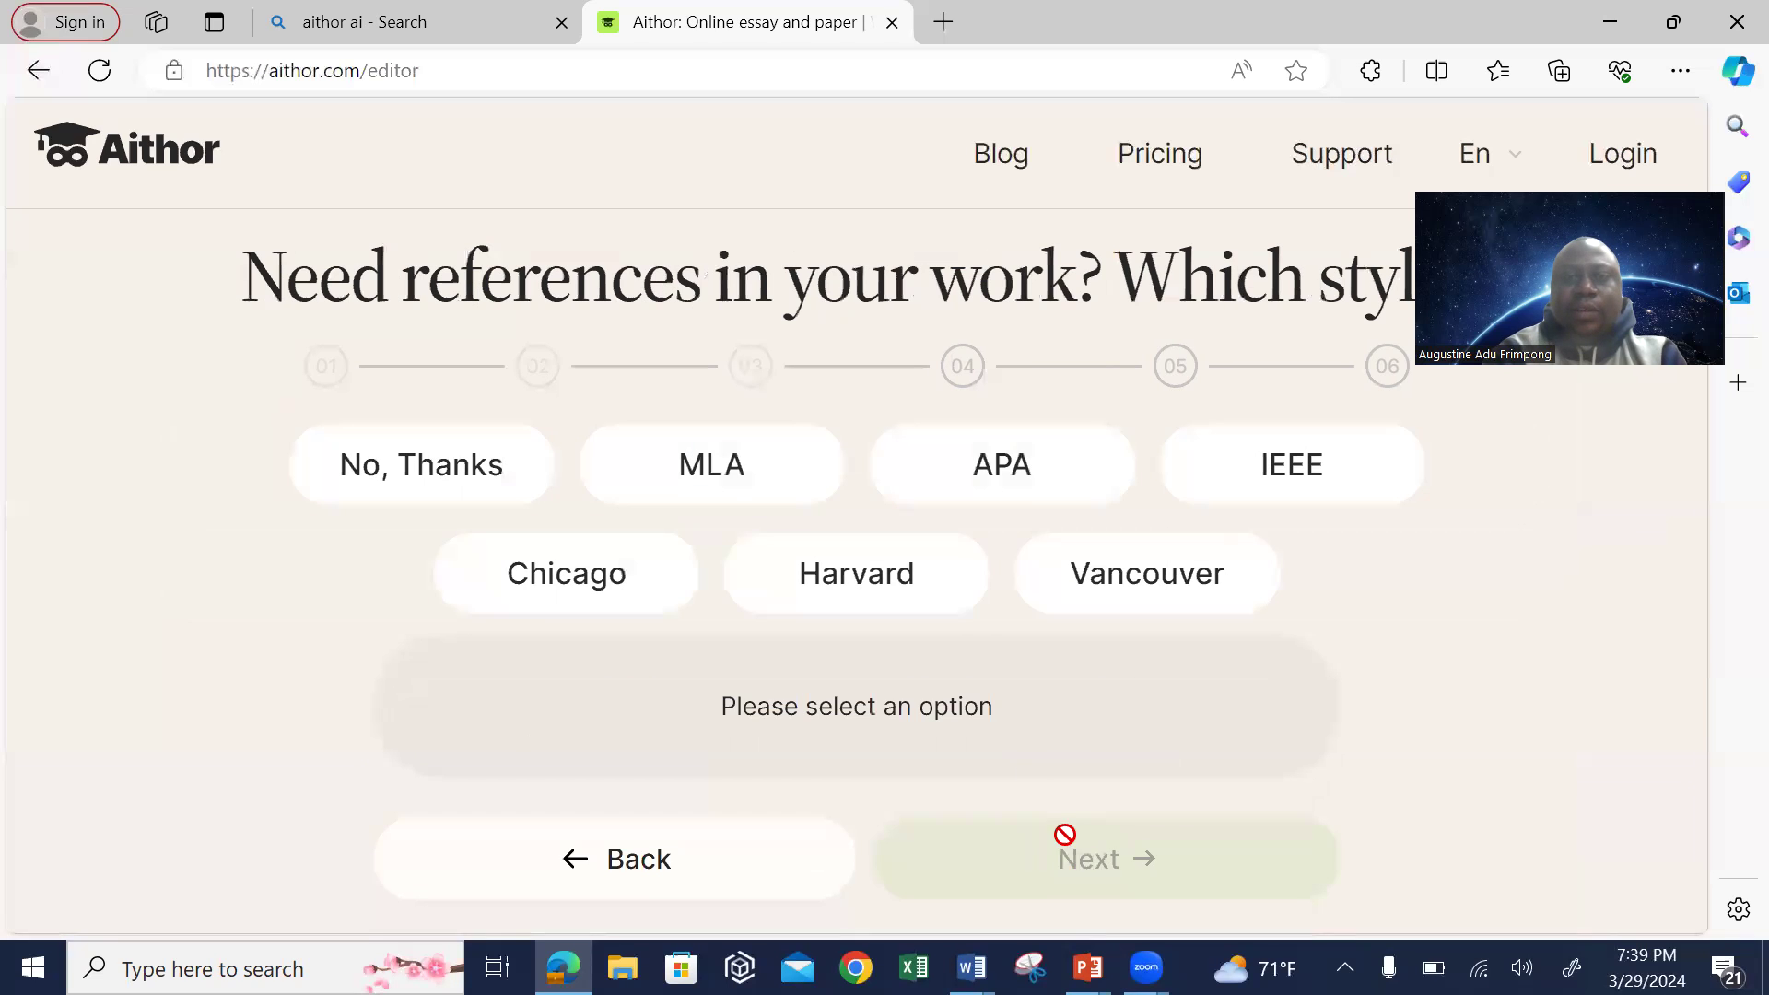
left_click(1023, 466)
left_click(1073, 871)
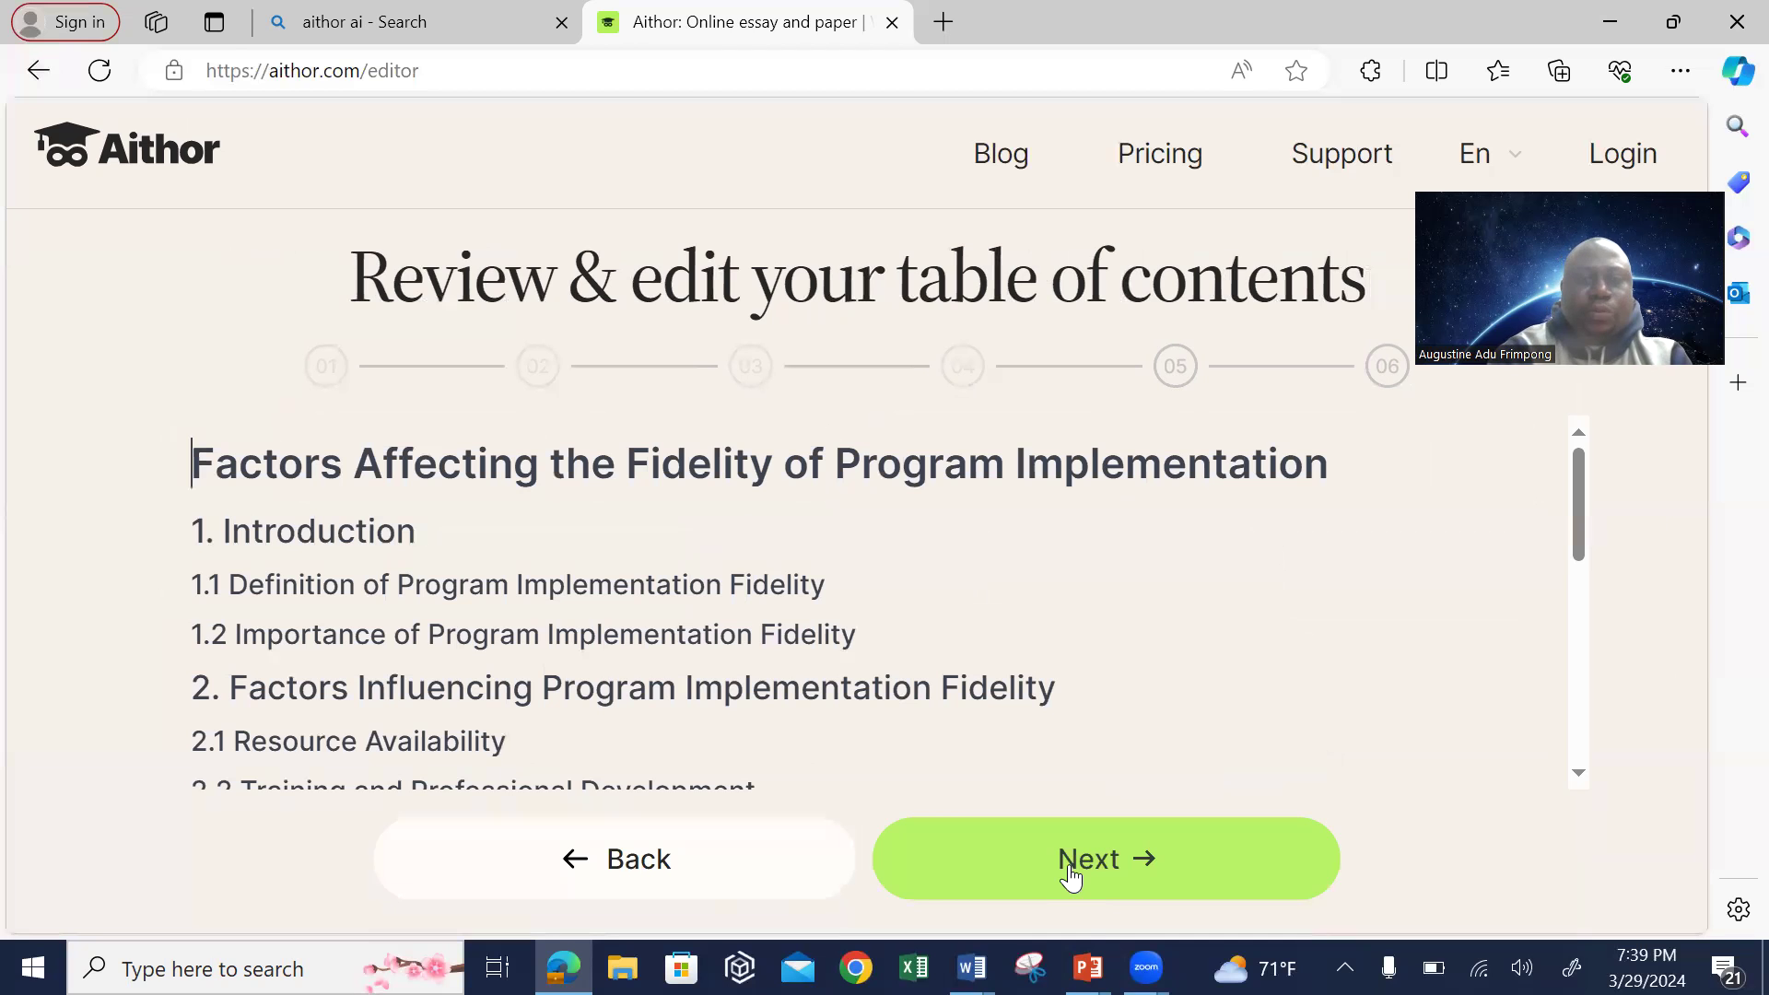
Look over the table of contents and generate the essay from it
scroll(1154, 675, "down", 5)
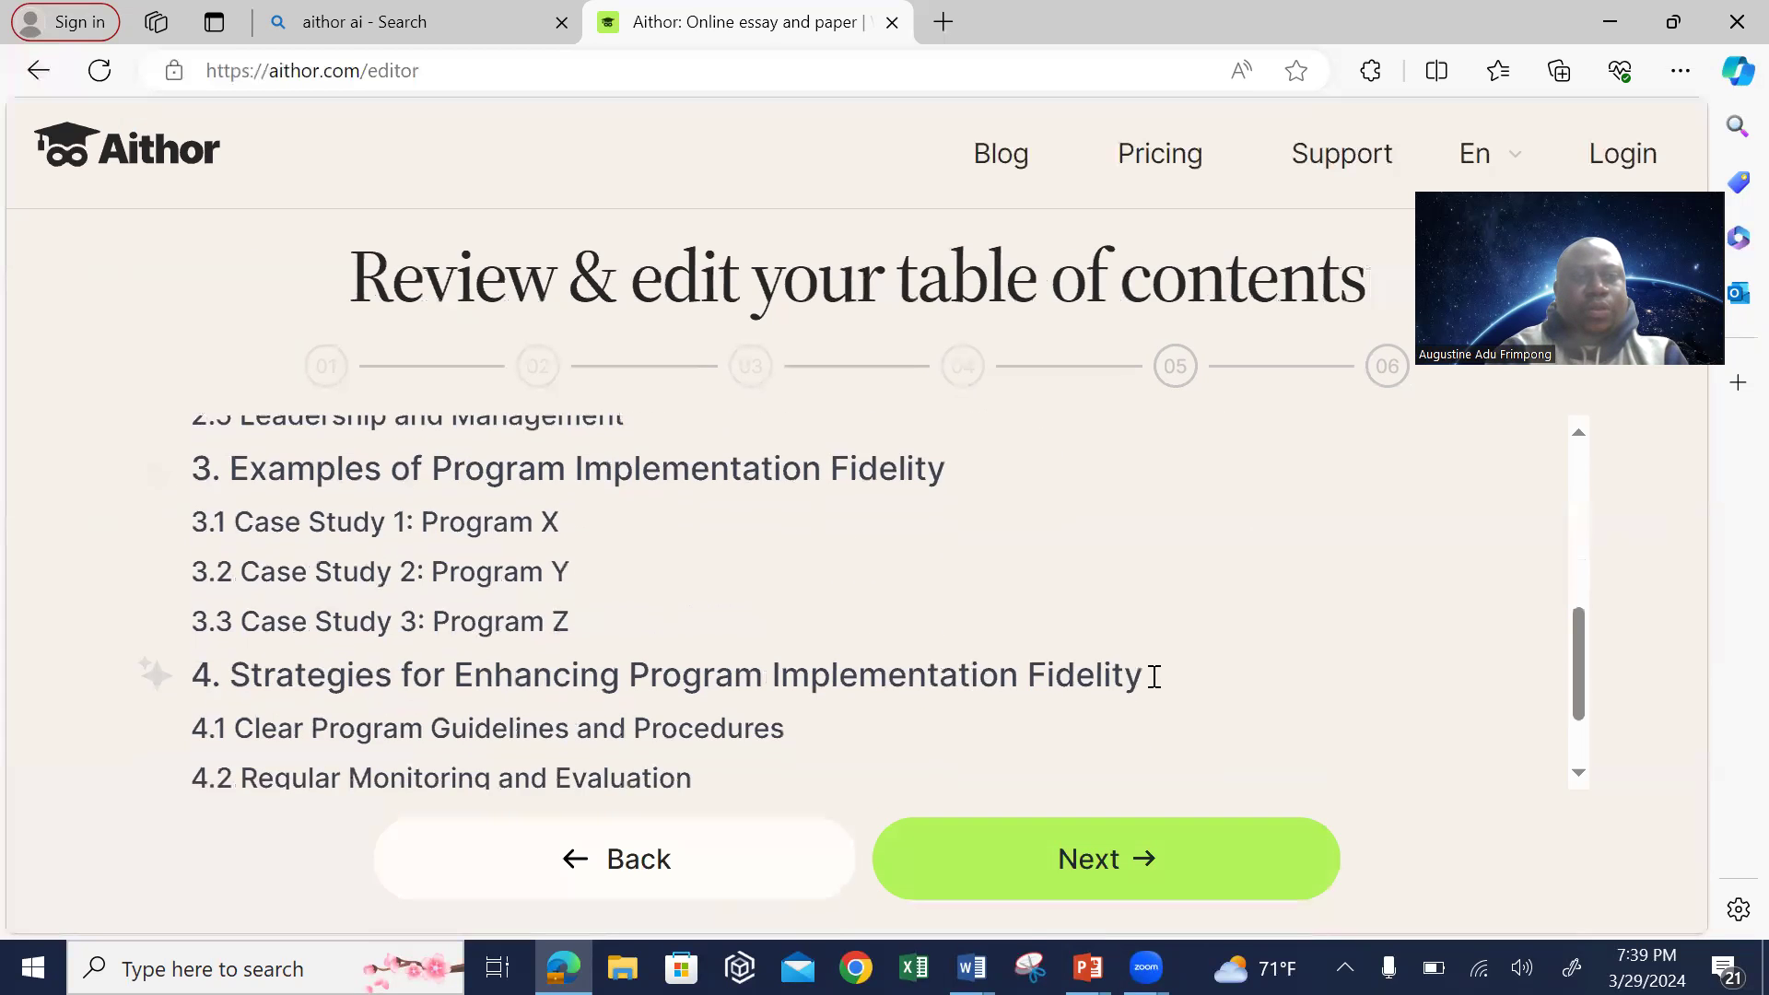
scroll(1153, 675, "up", 7)
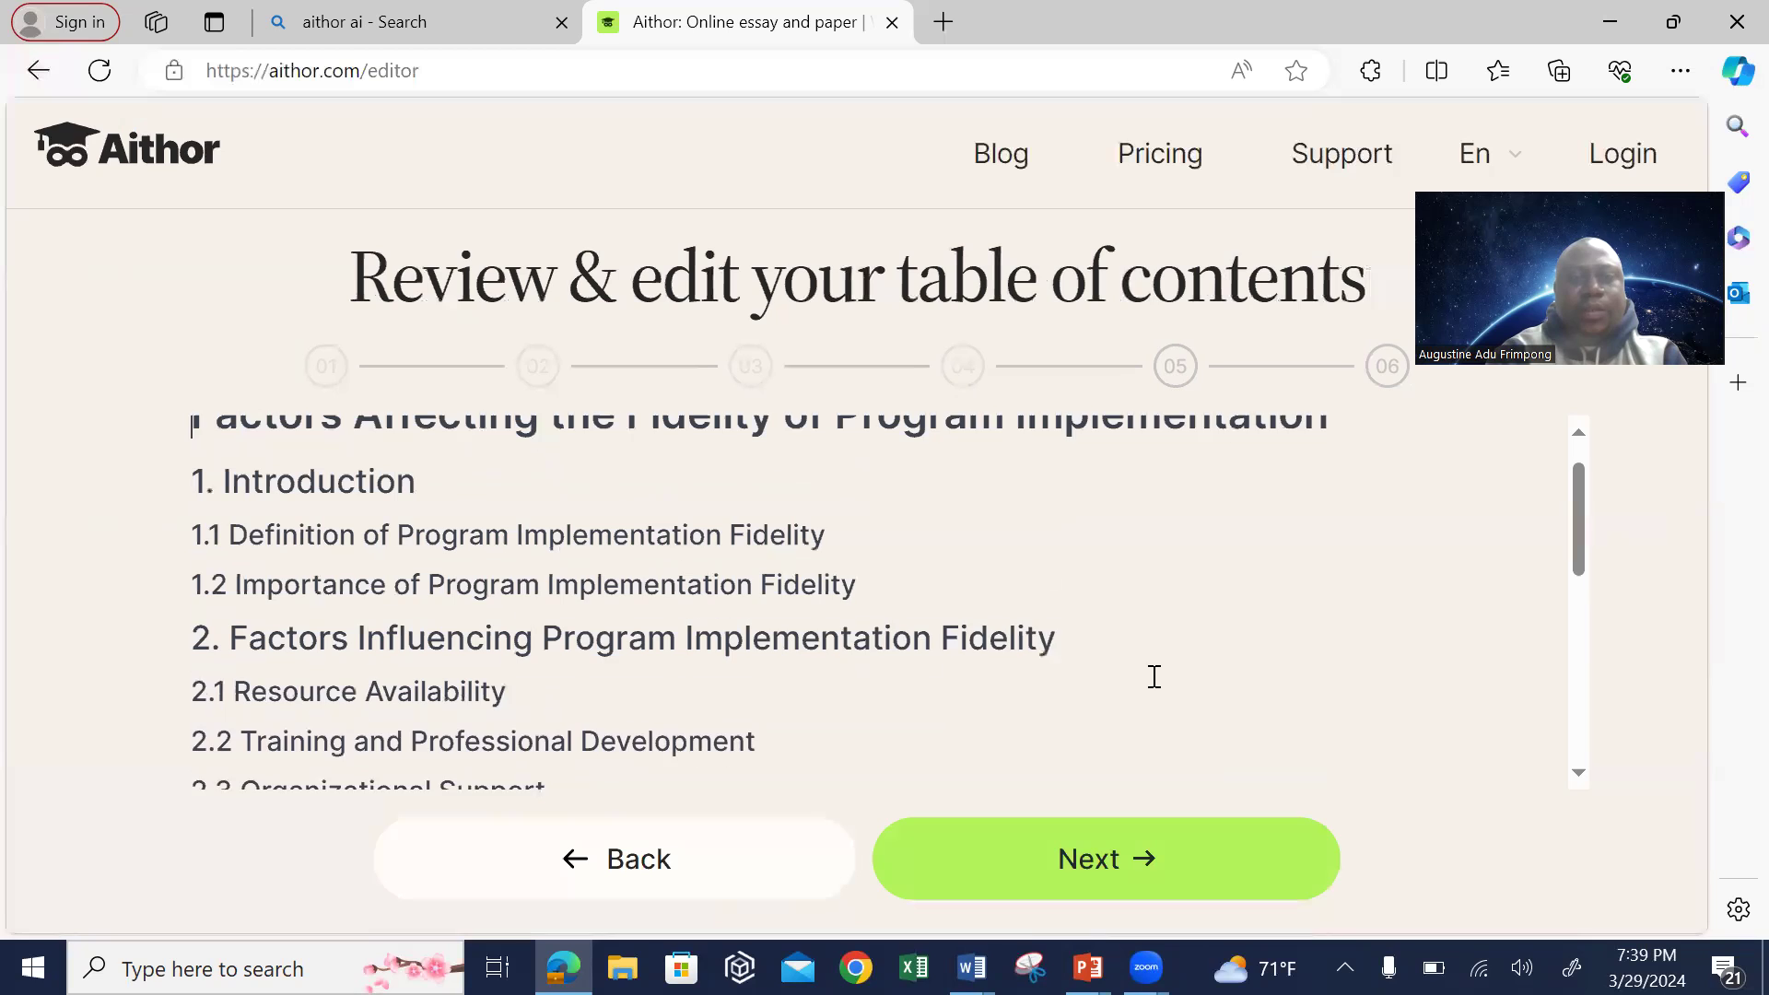
scroll(1154, 675, "up", 1)
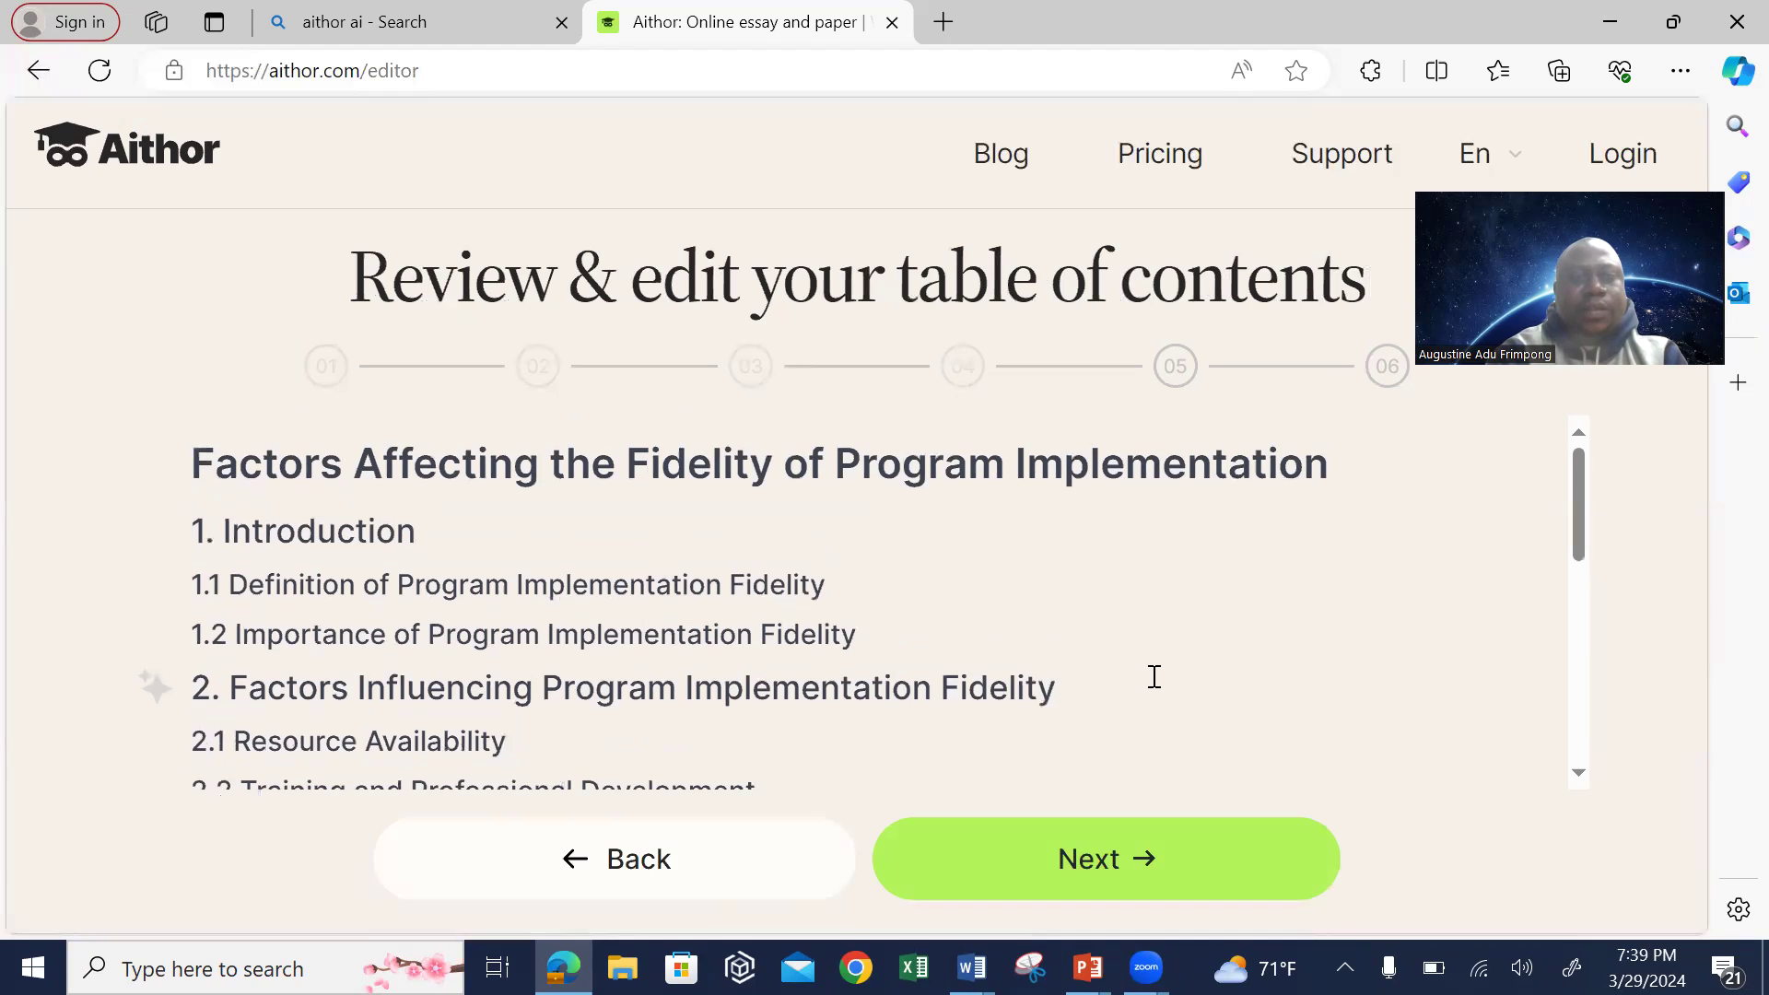
left_click(1128, 858)
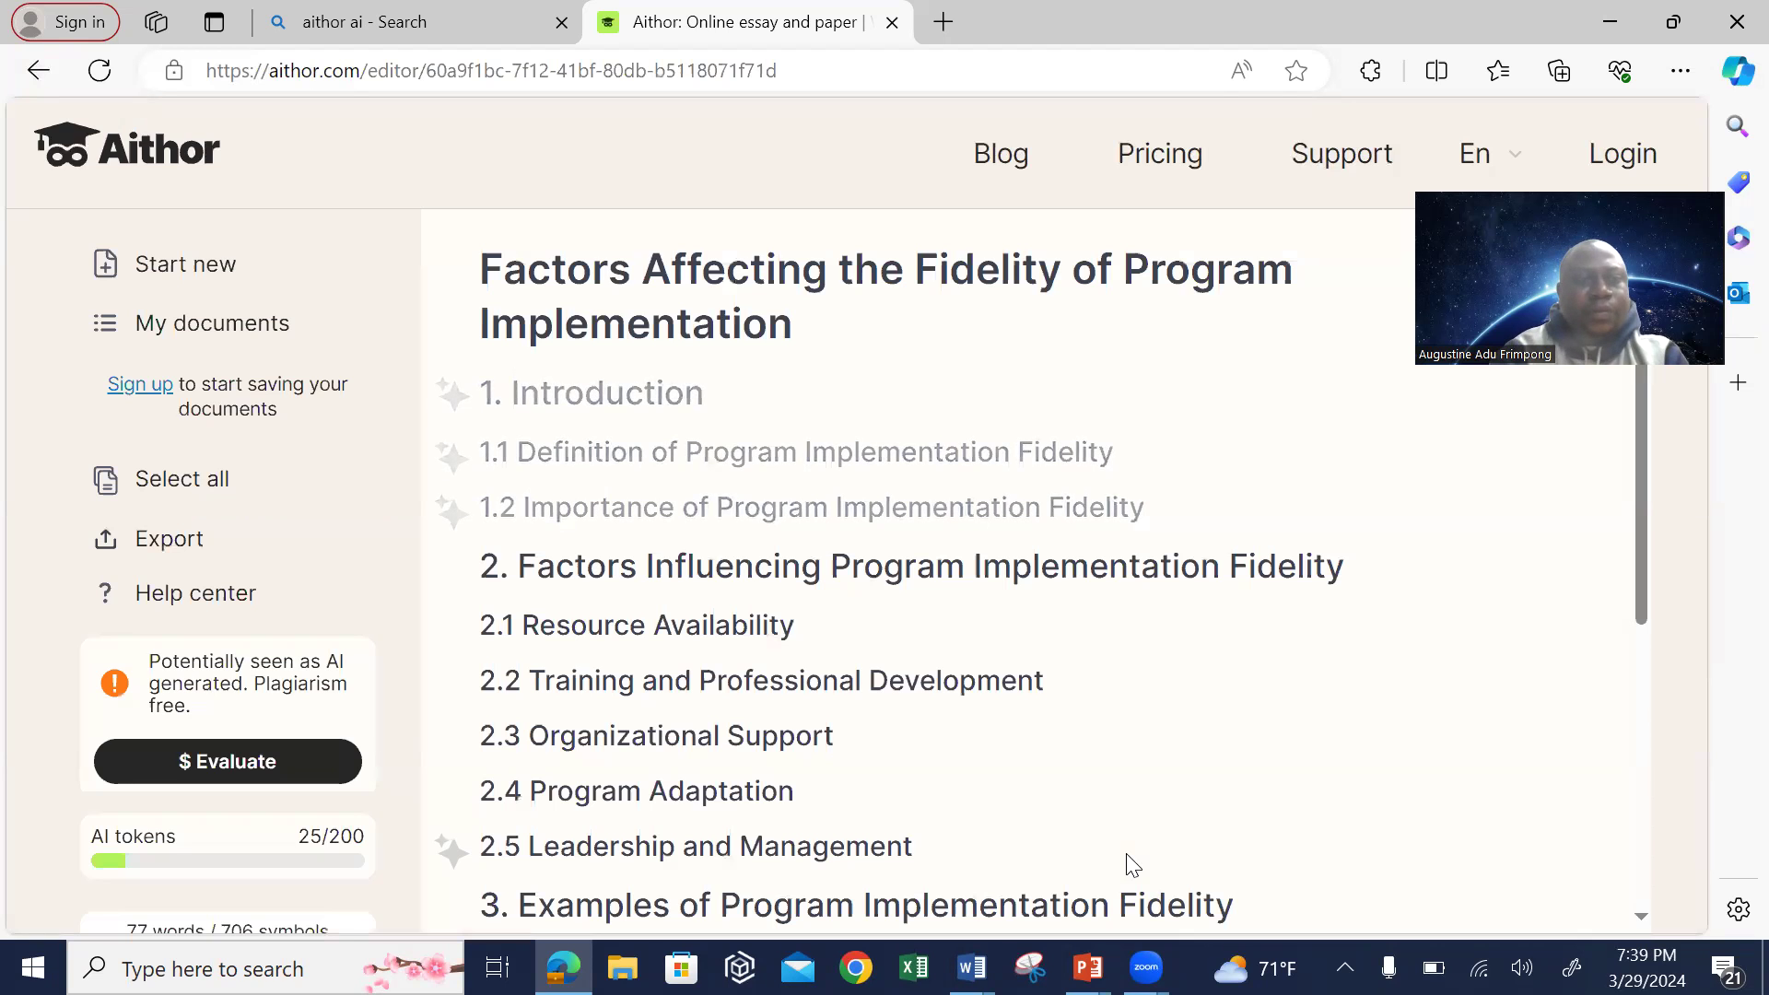
Read the generated Introduction, 1.1 and 1.2 down to the section 2 free-limit notice
scroll(1134, 864, "down", 6)
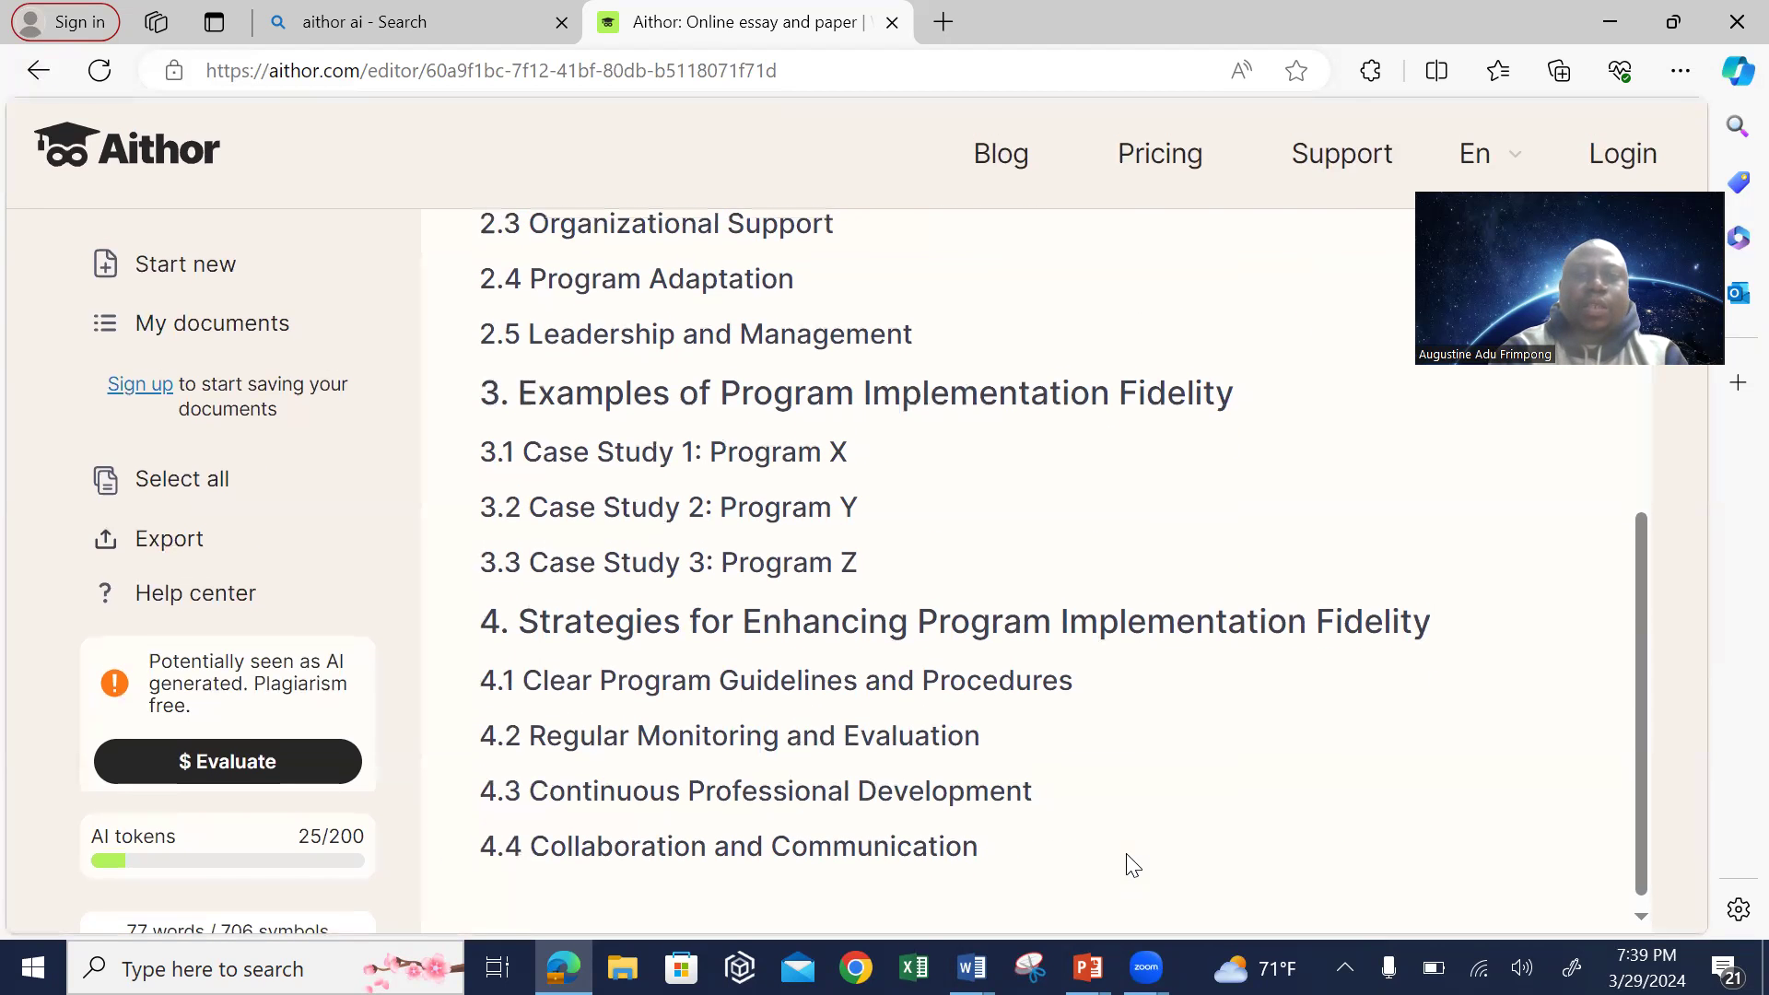
scroll(1132, 862, "up", 6)
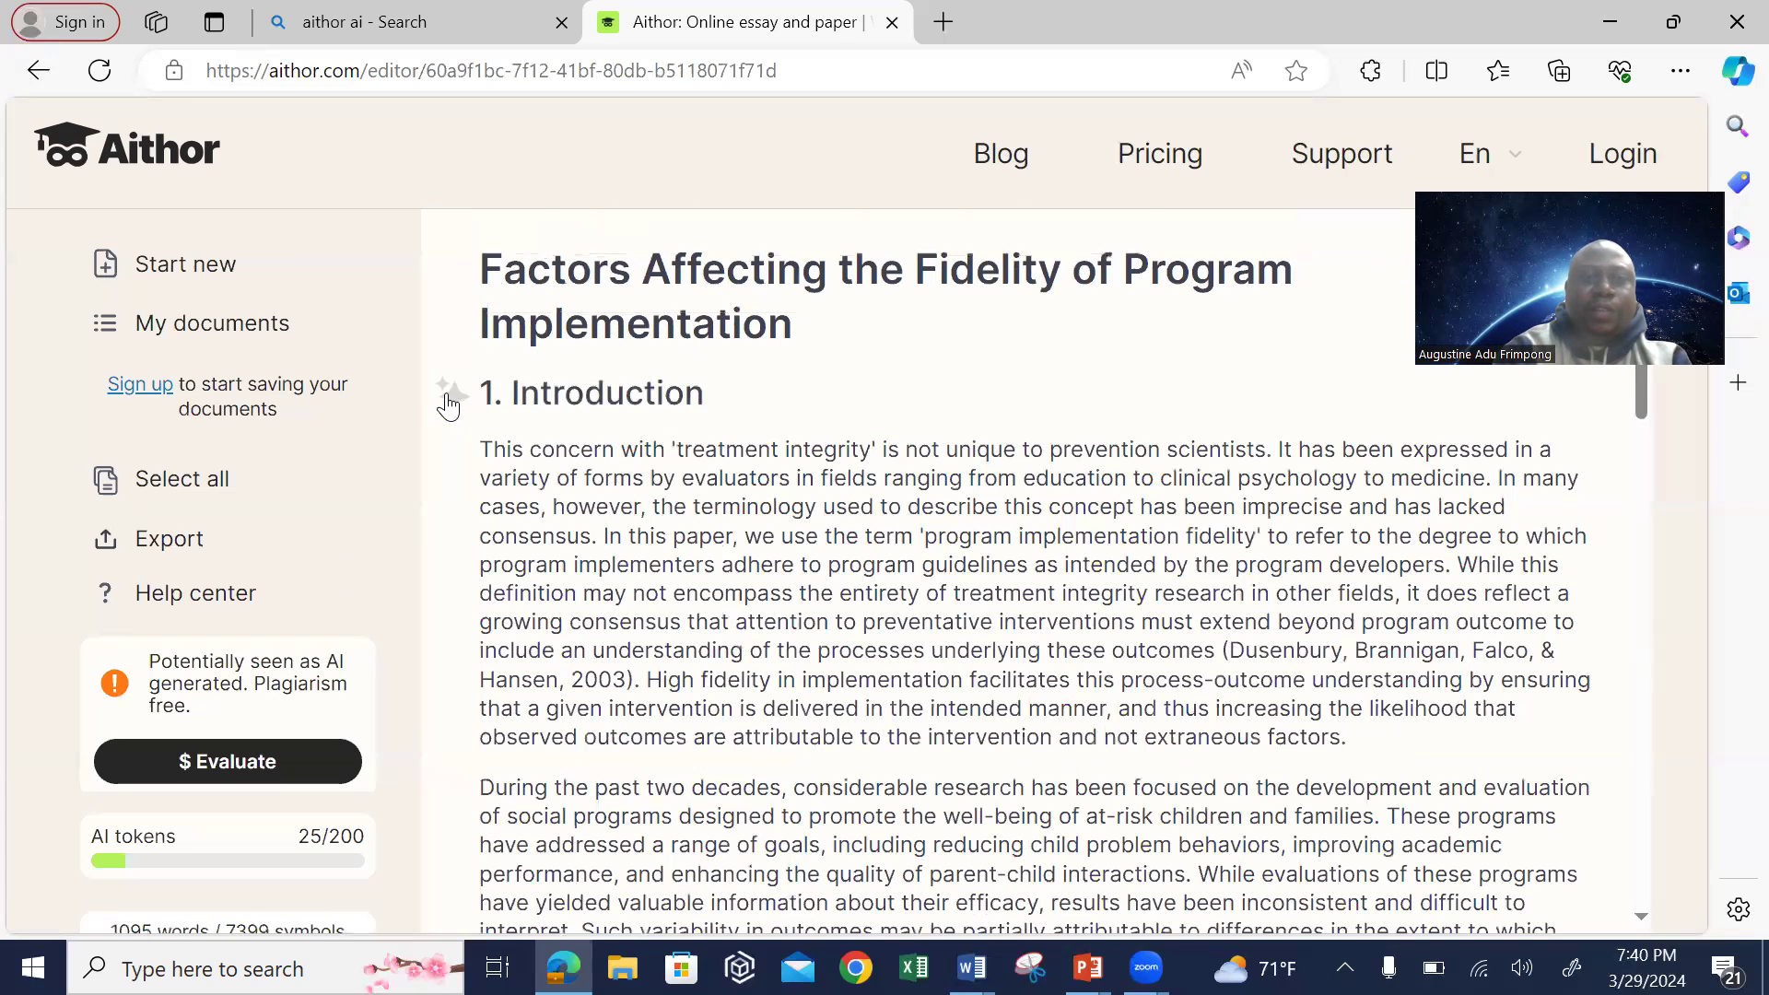
scroll(449, 401, "down", 3)
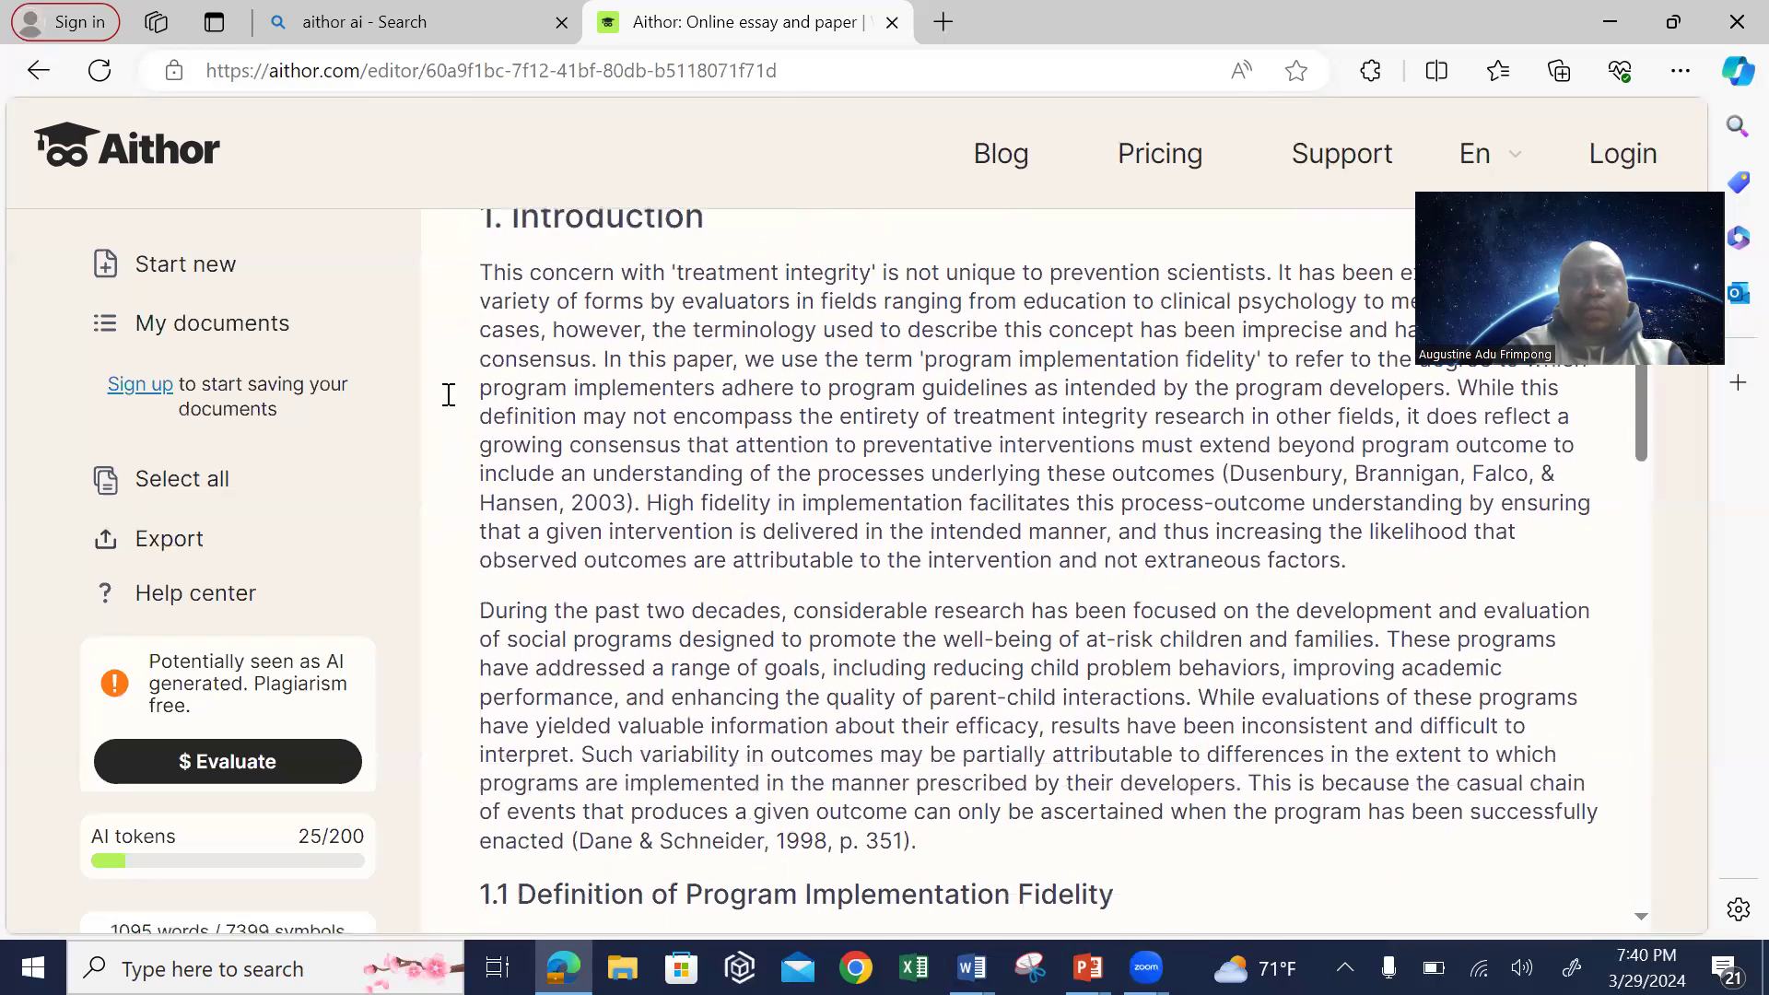
scroll(447, 392, "up", 1)
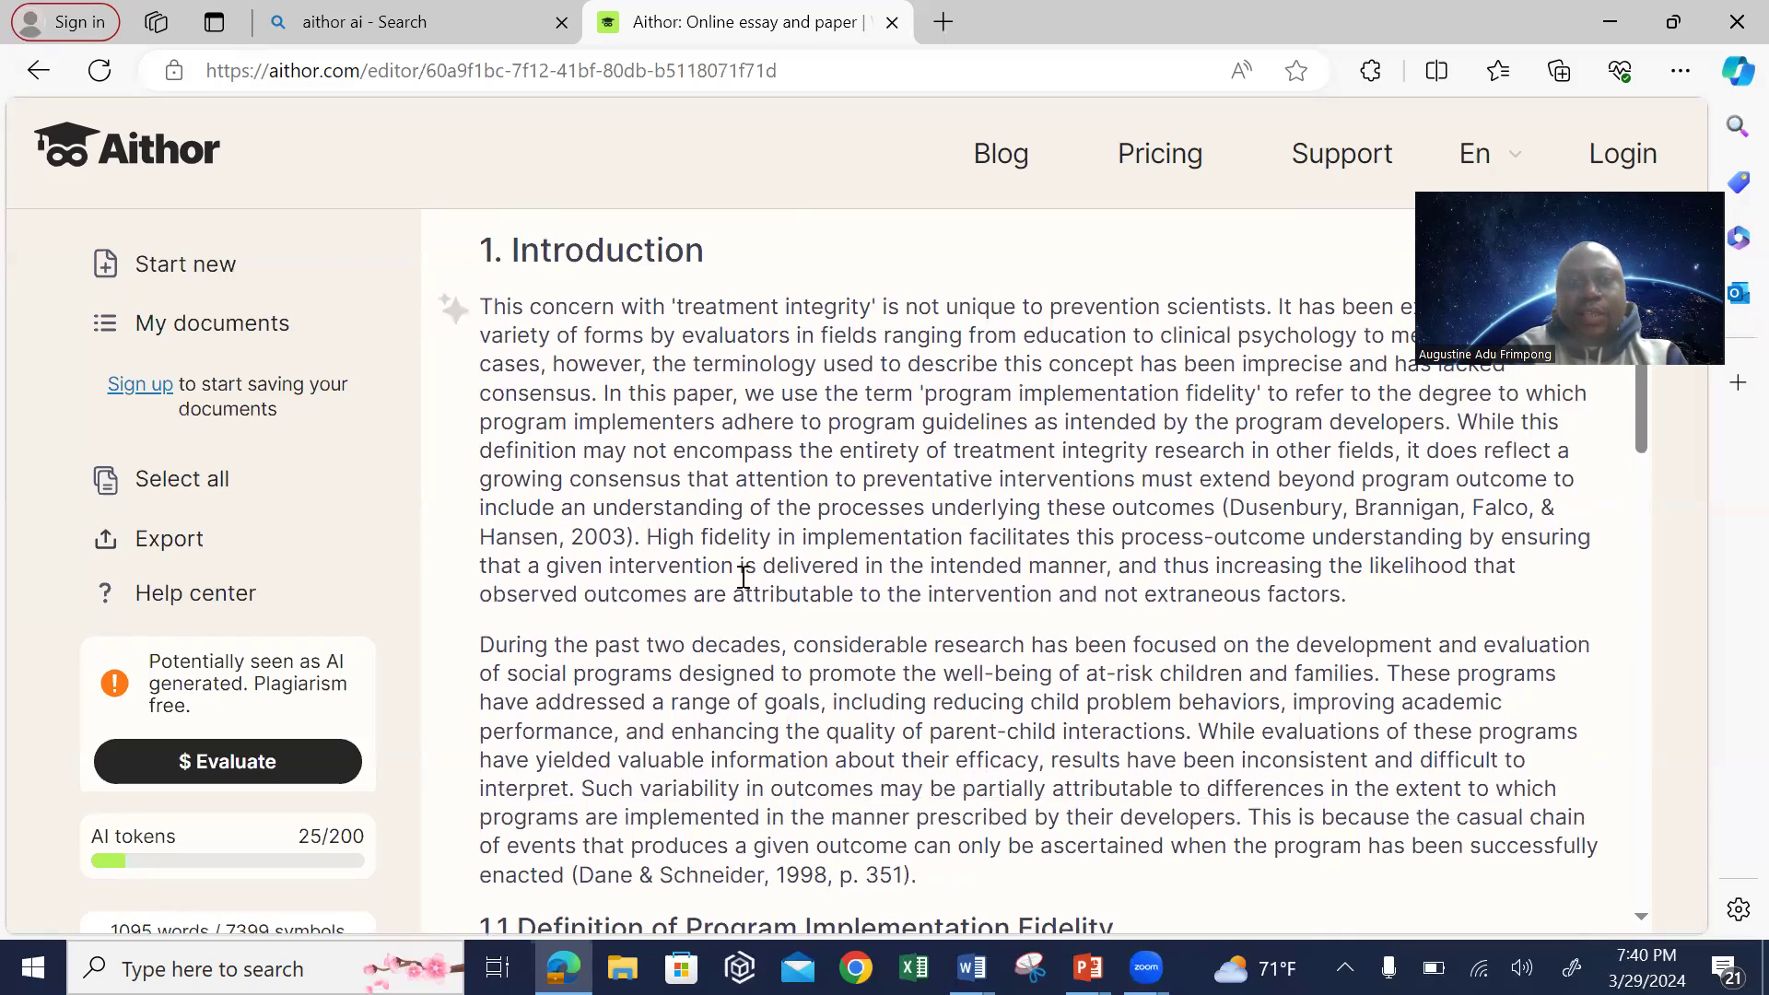
scroll(1037, 710, "down", 2)
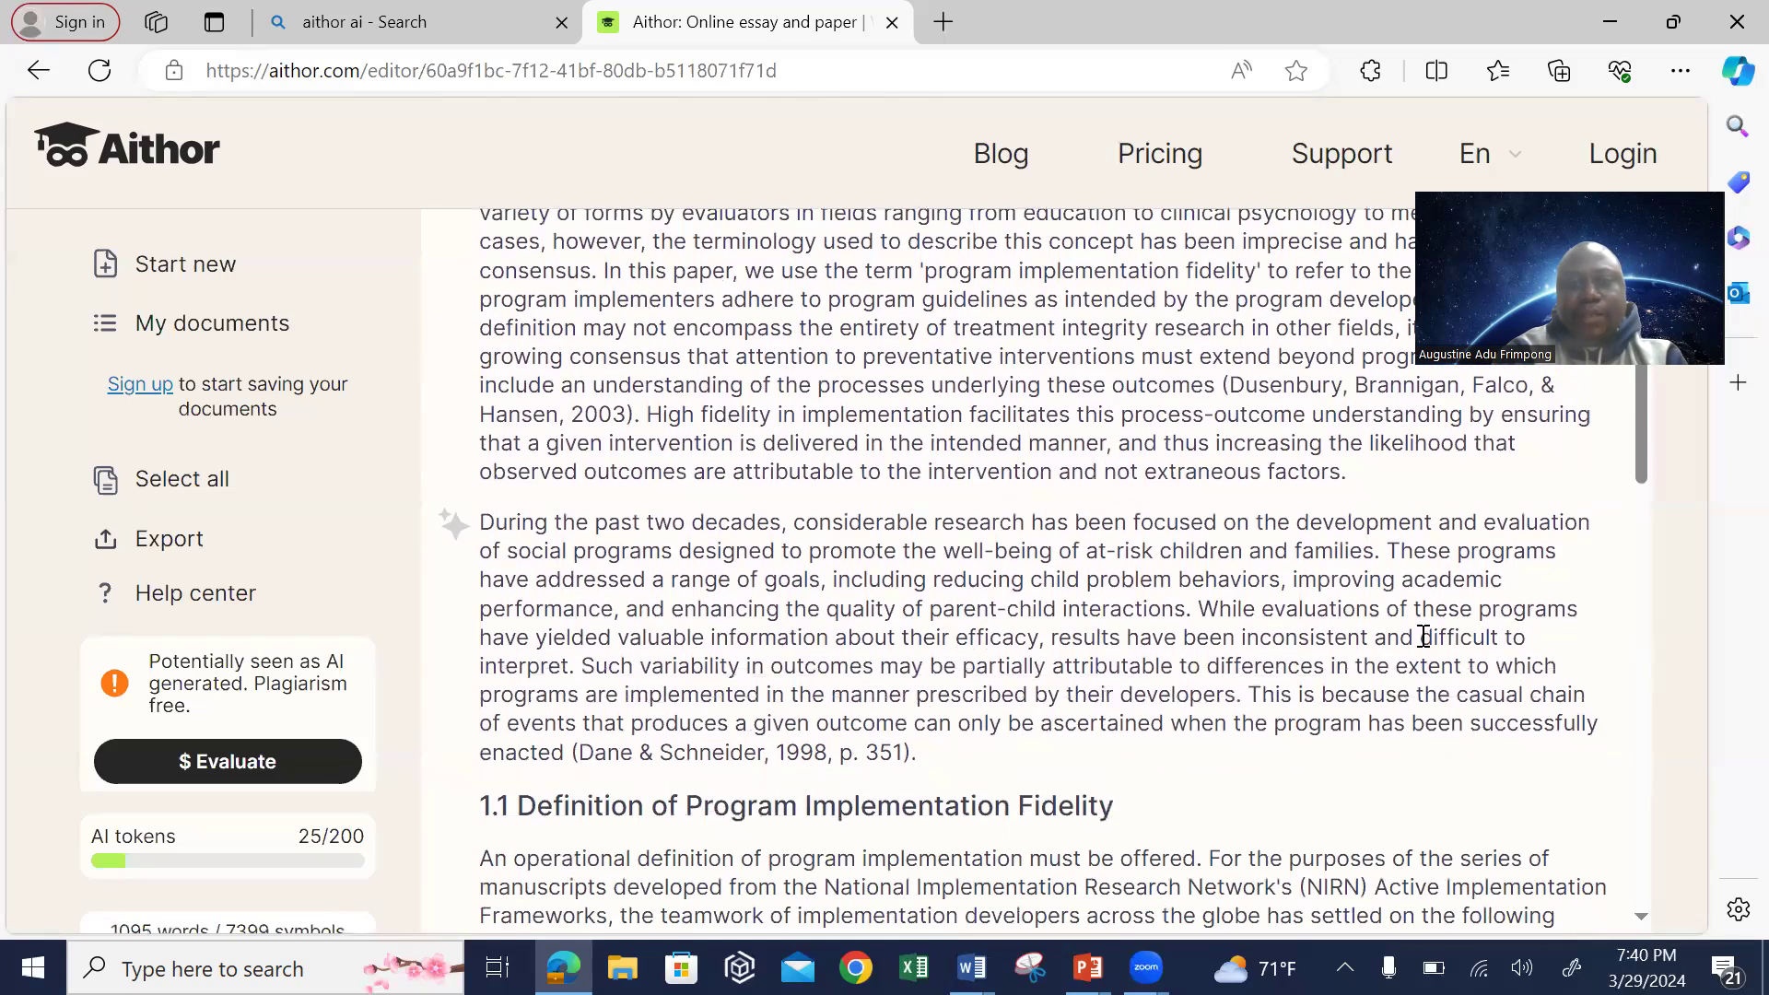
scroll(906, 577, "down", 10)
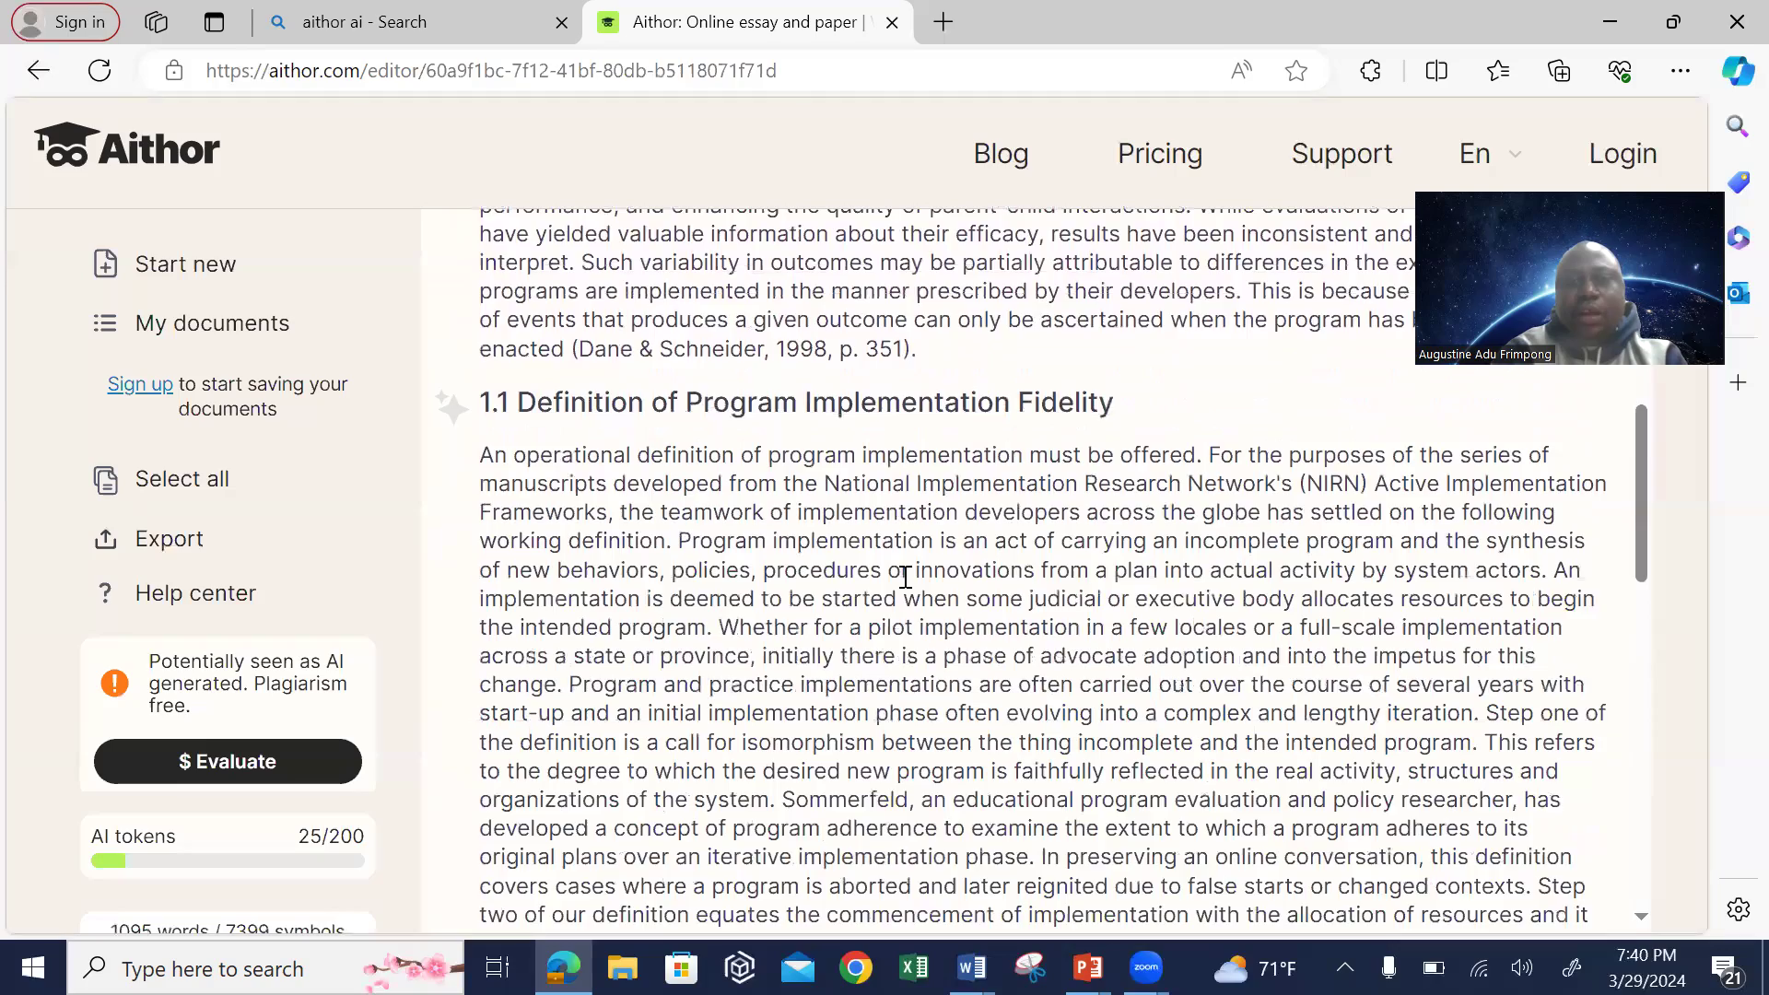
scroll(906, 577, "down", 7)
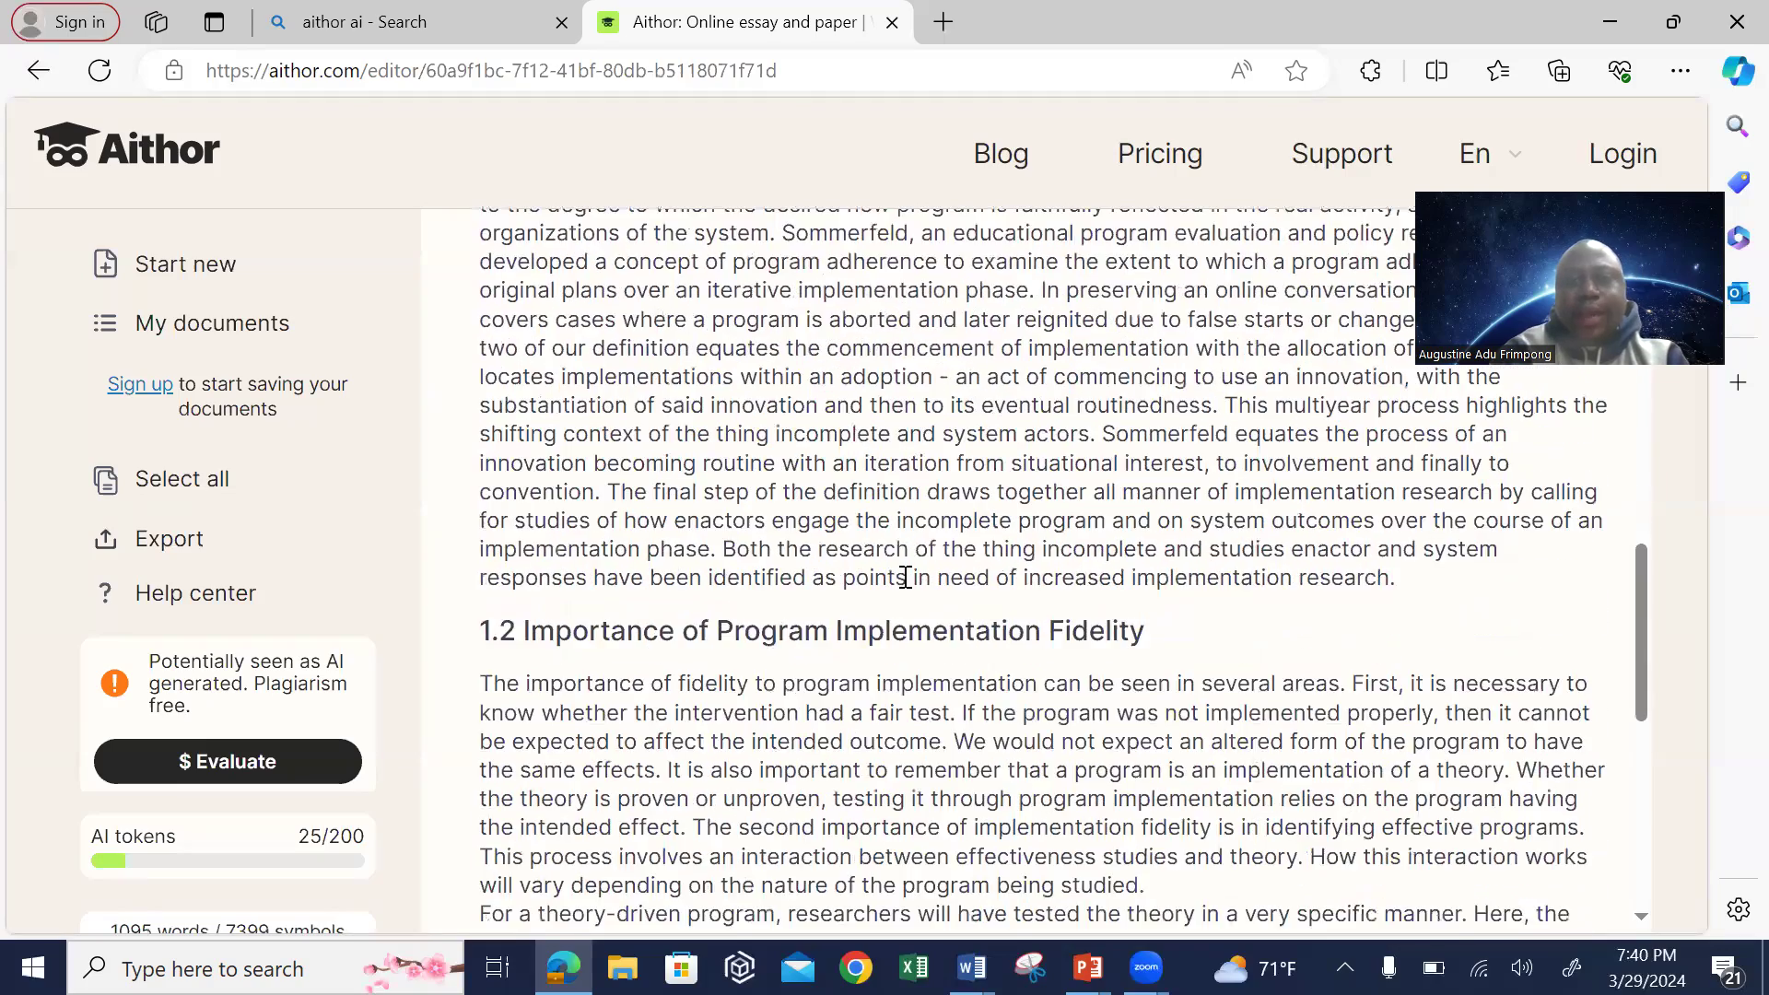
scroll(906, 577, "down", 3)
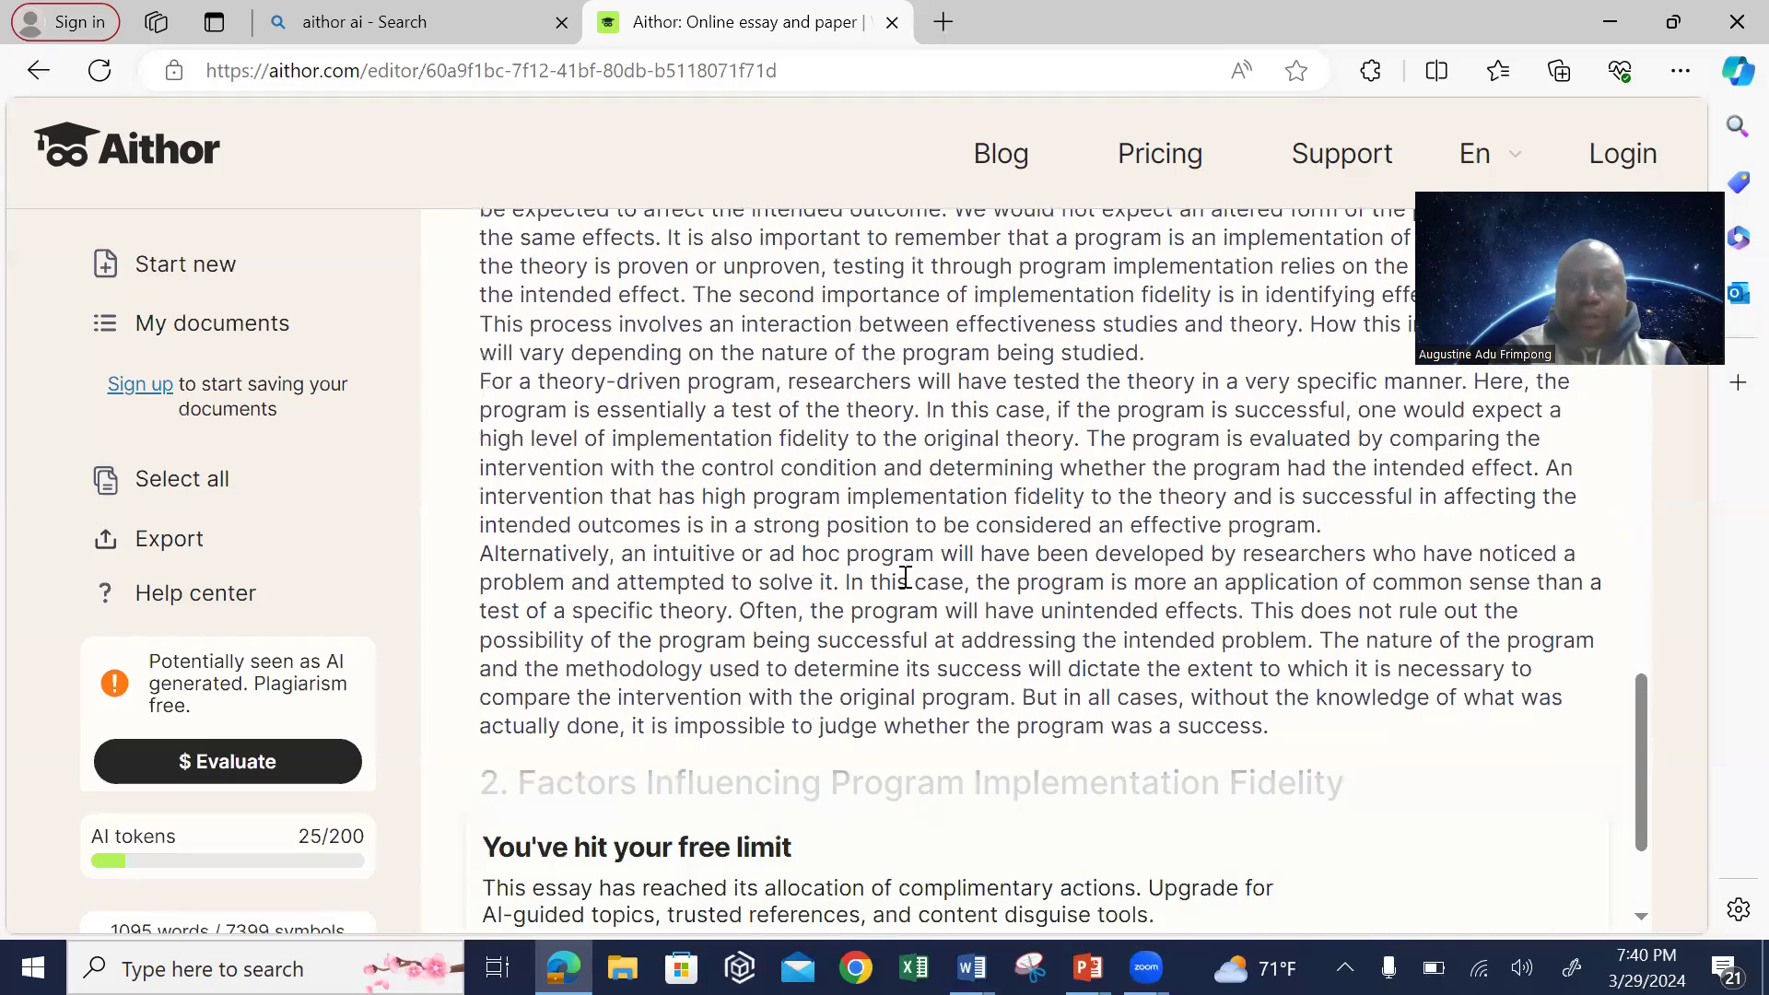
scroll(906, 577, "up", 7)
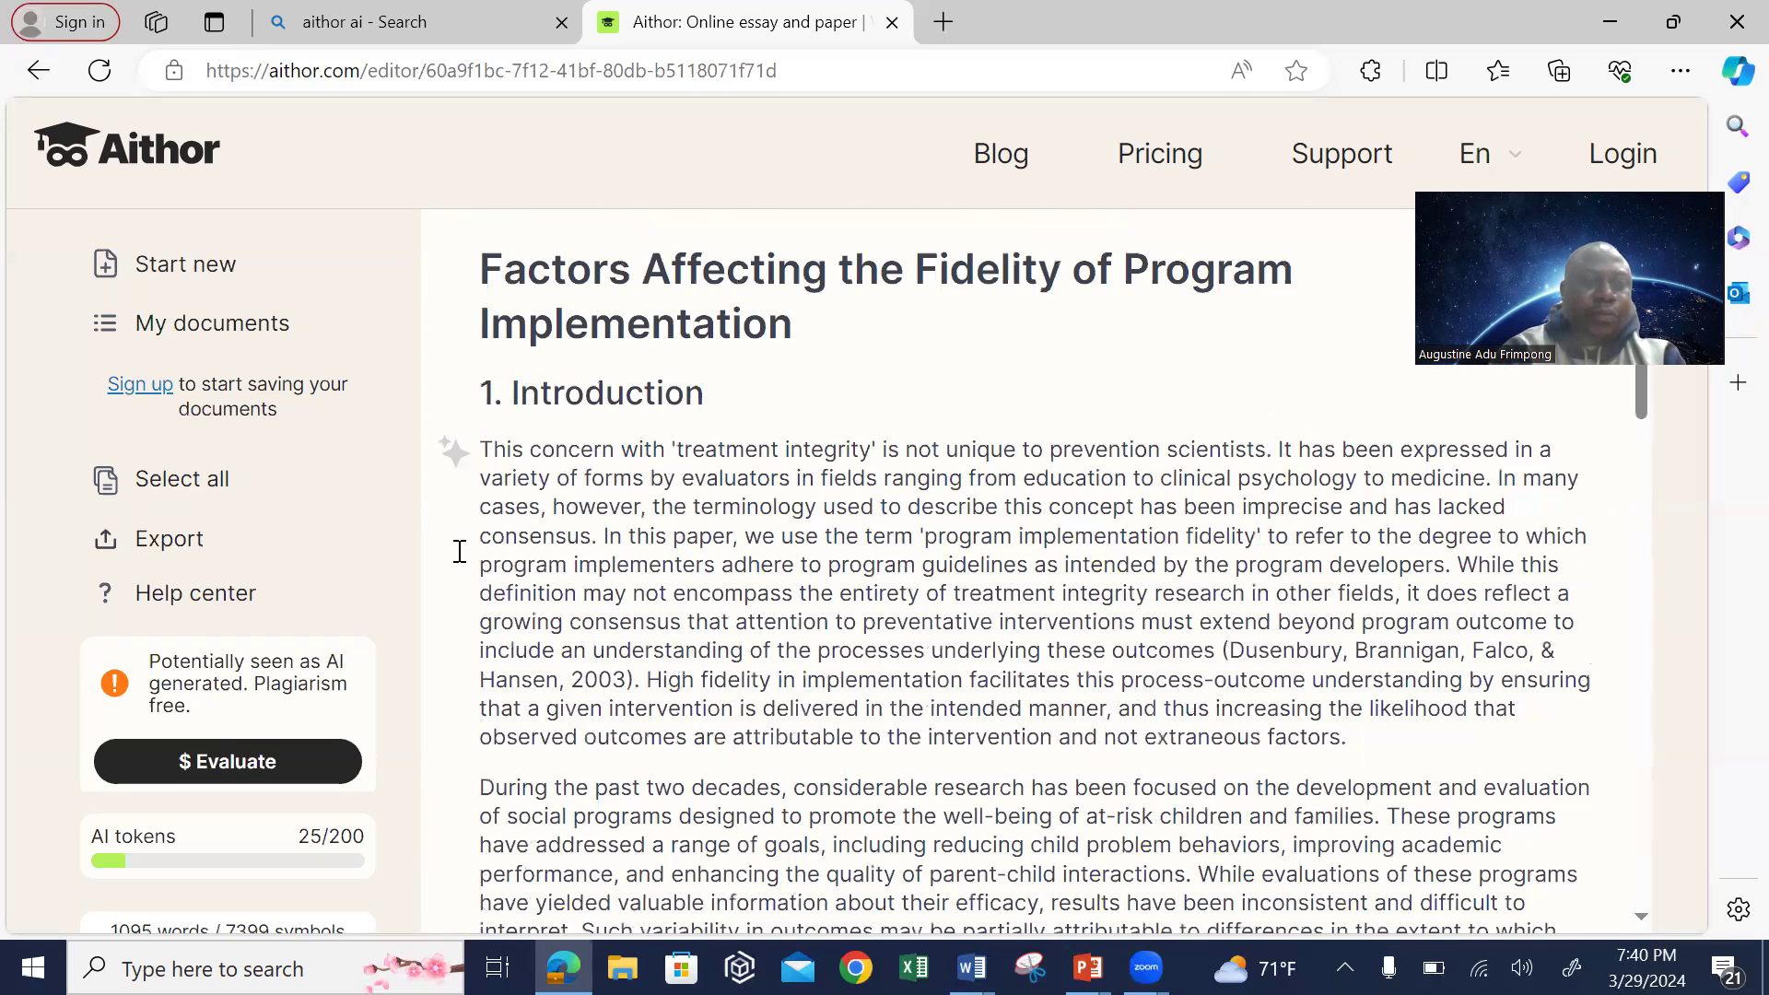
scroll(939, 525, "down", 3)
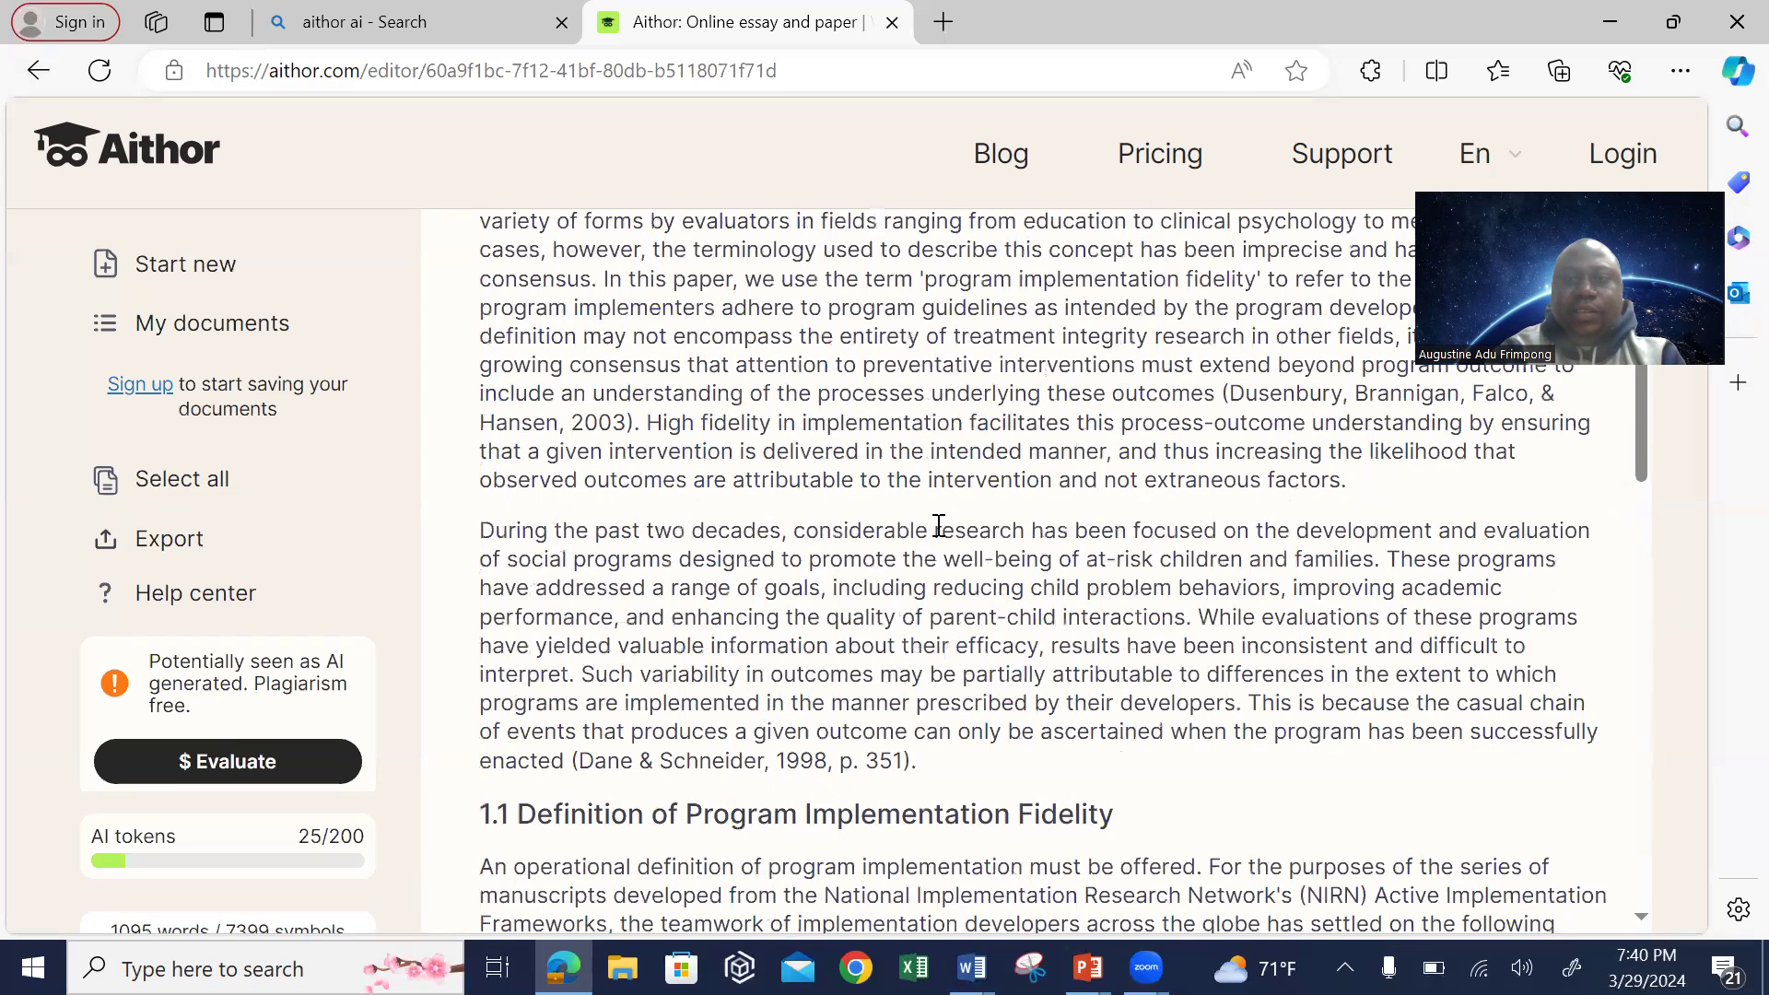
scroll(939, 525, "down", 10)
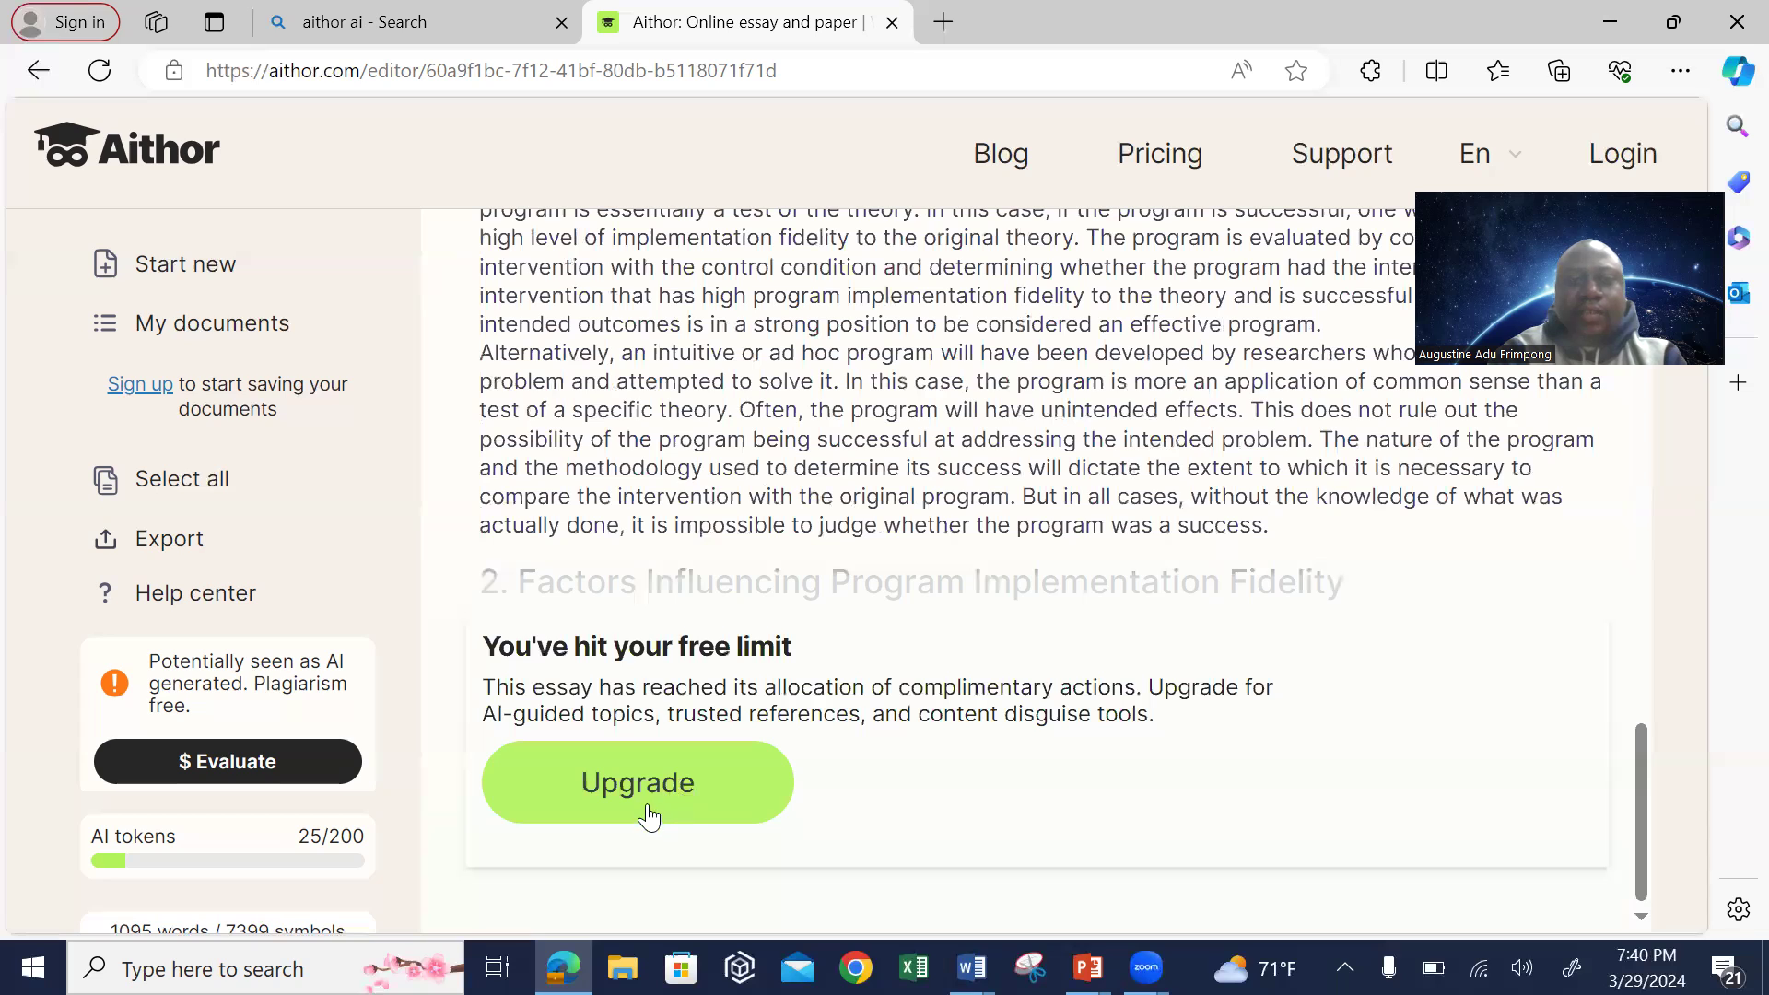
Export the essay as a PDF, then choose Upgrade to Pro at the Pro-only notice
left_click(161, 544)
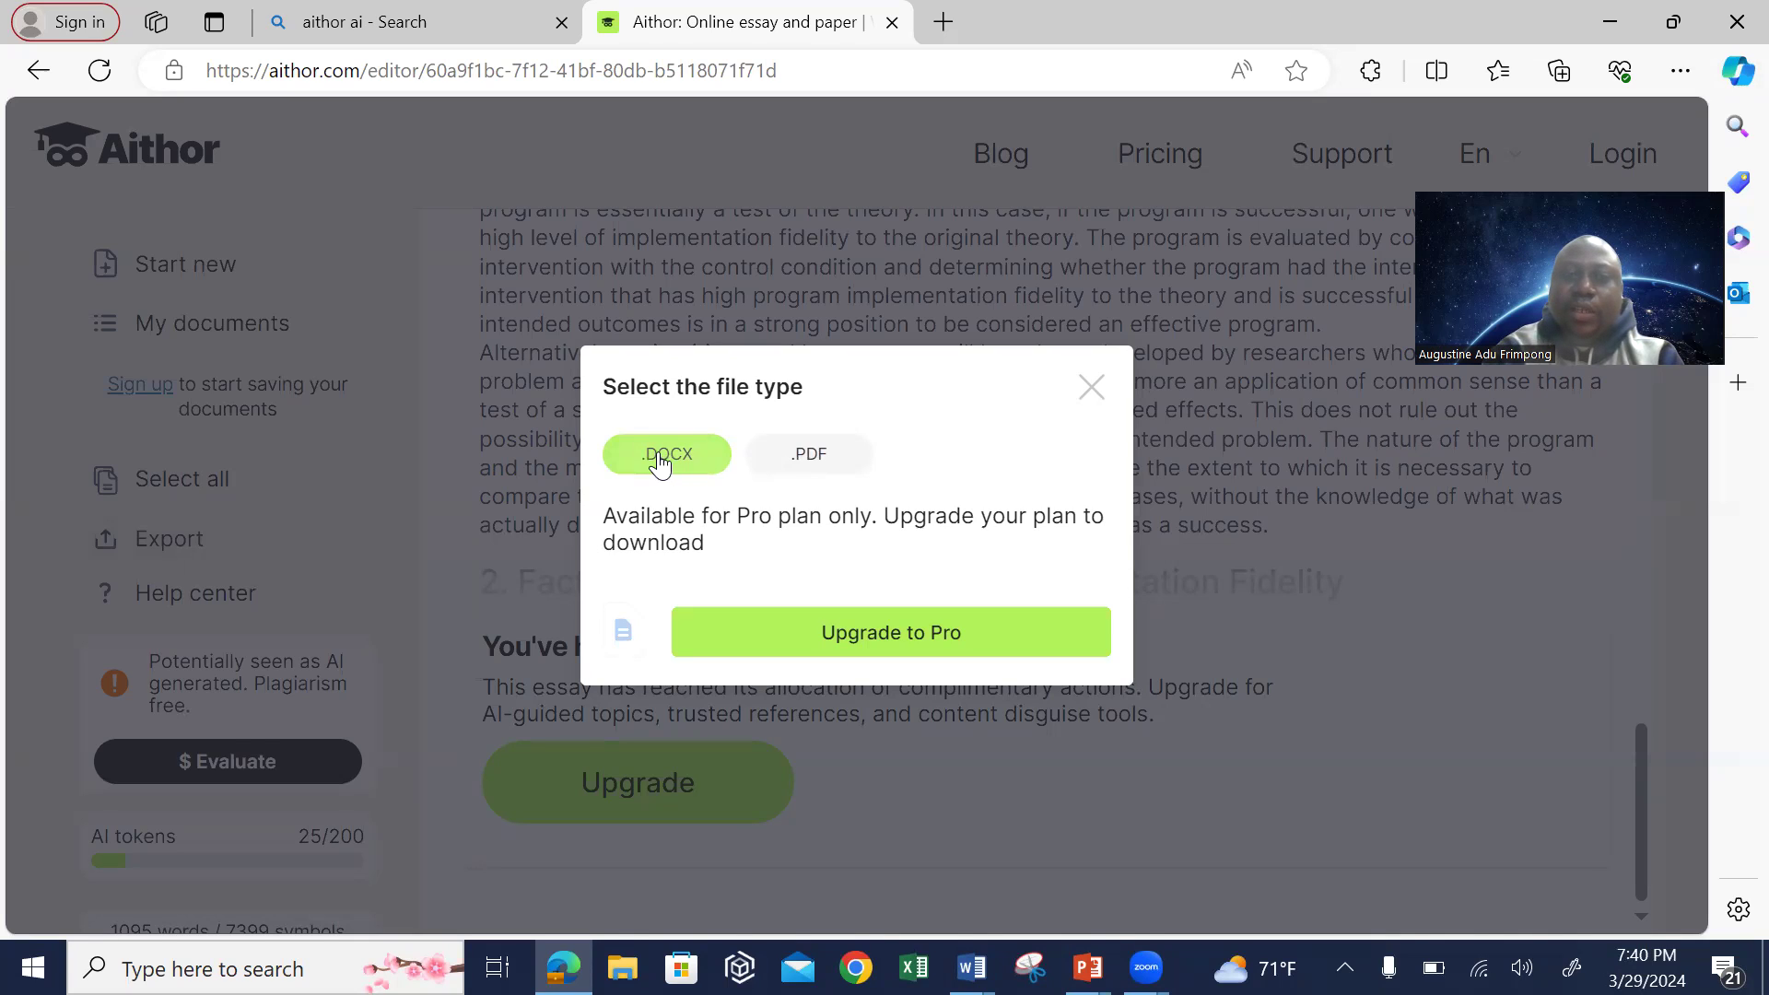
left_click(813, 465)
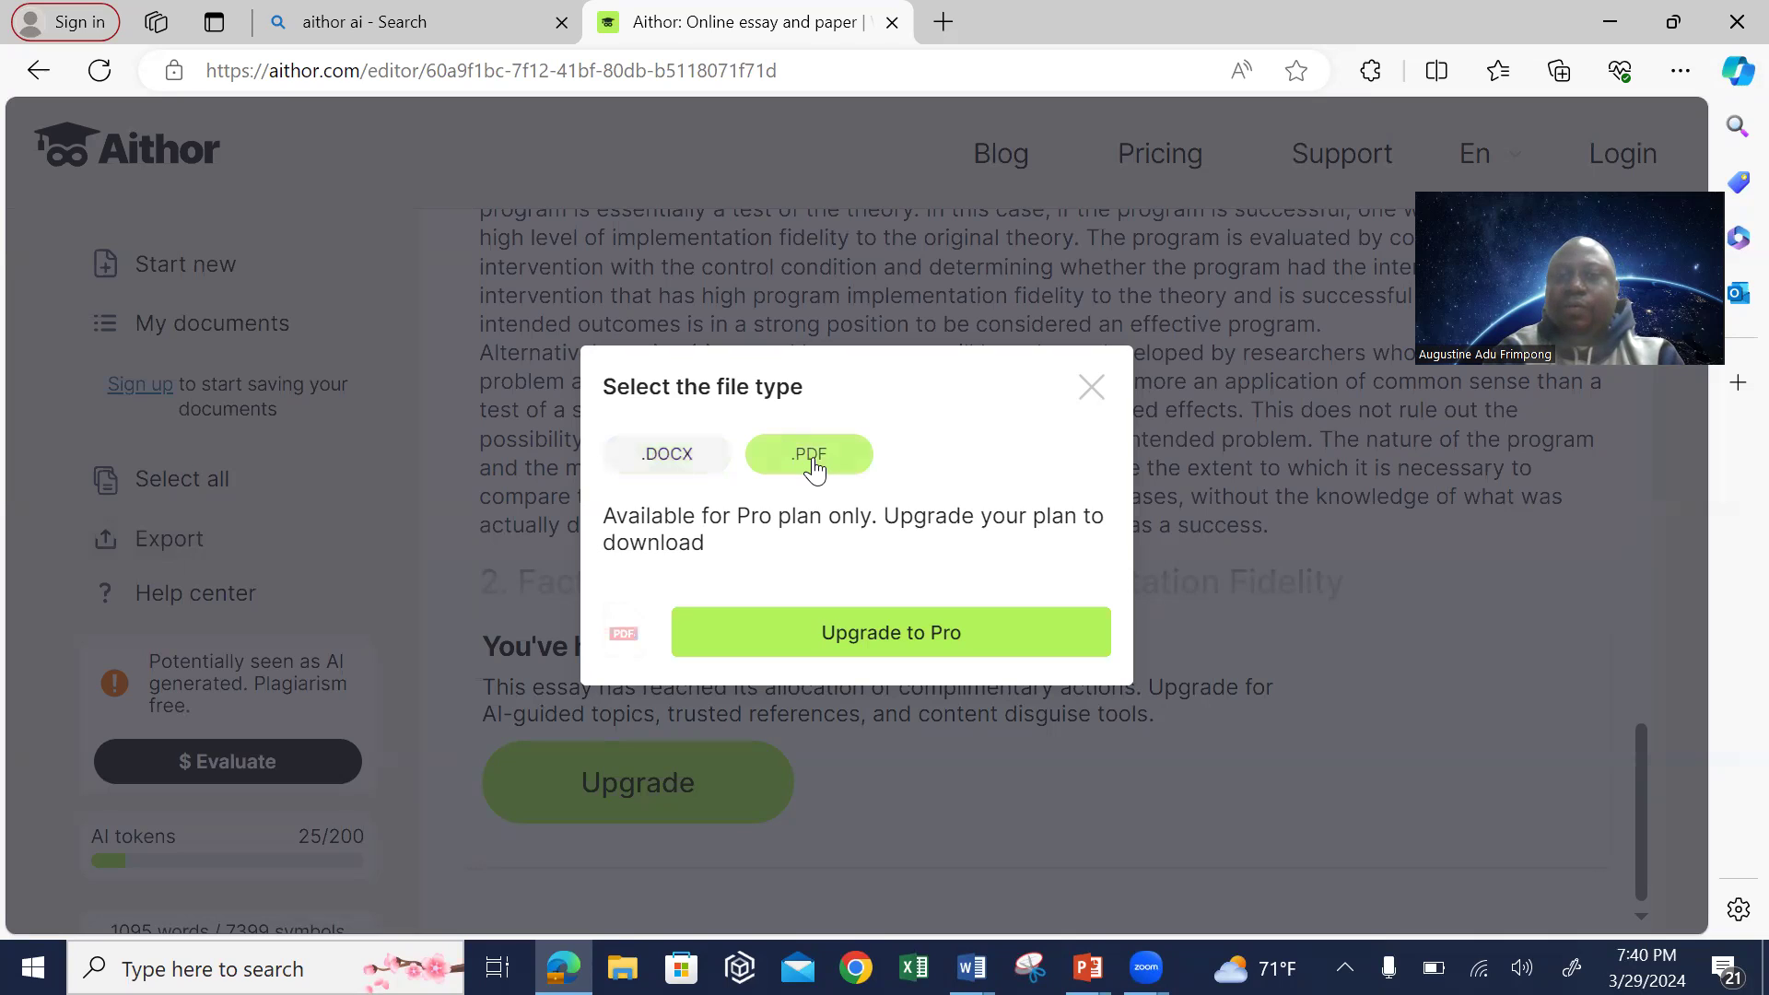
left_click(863, 636)
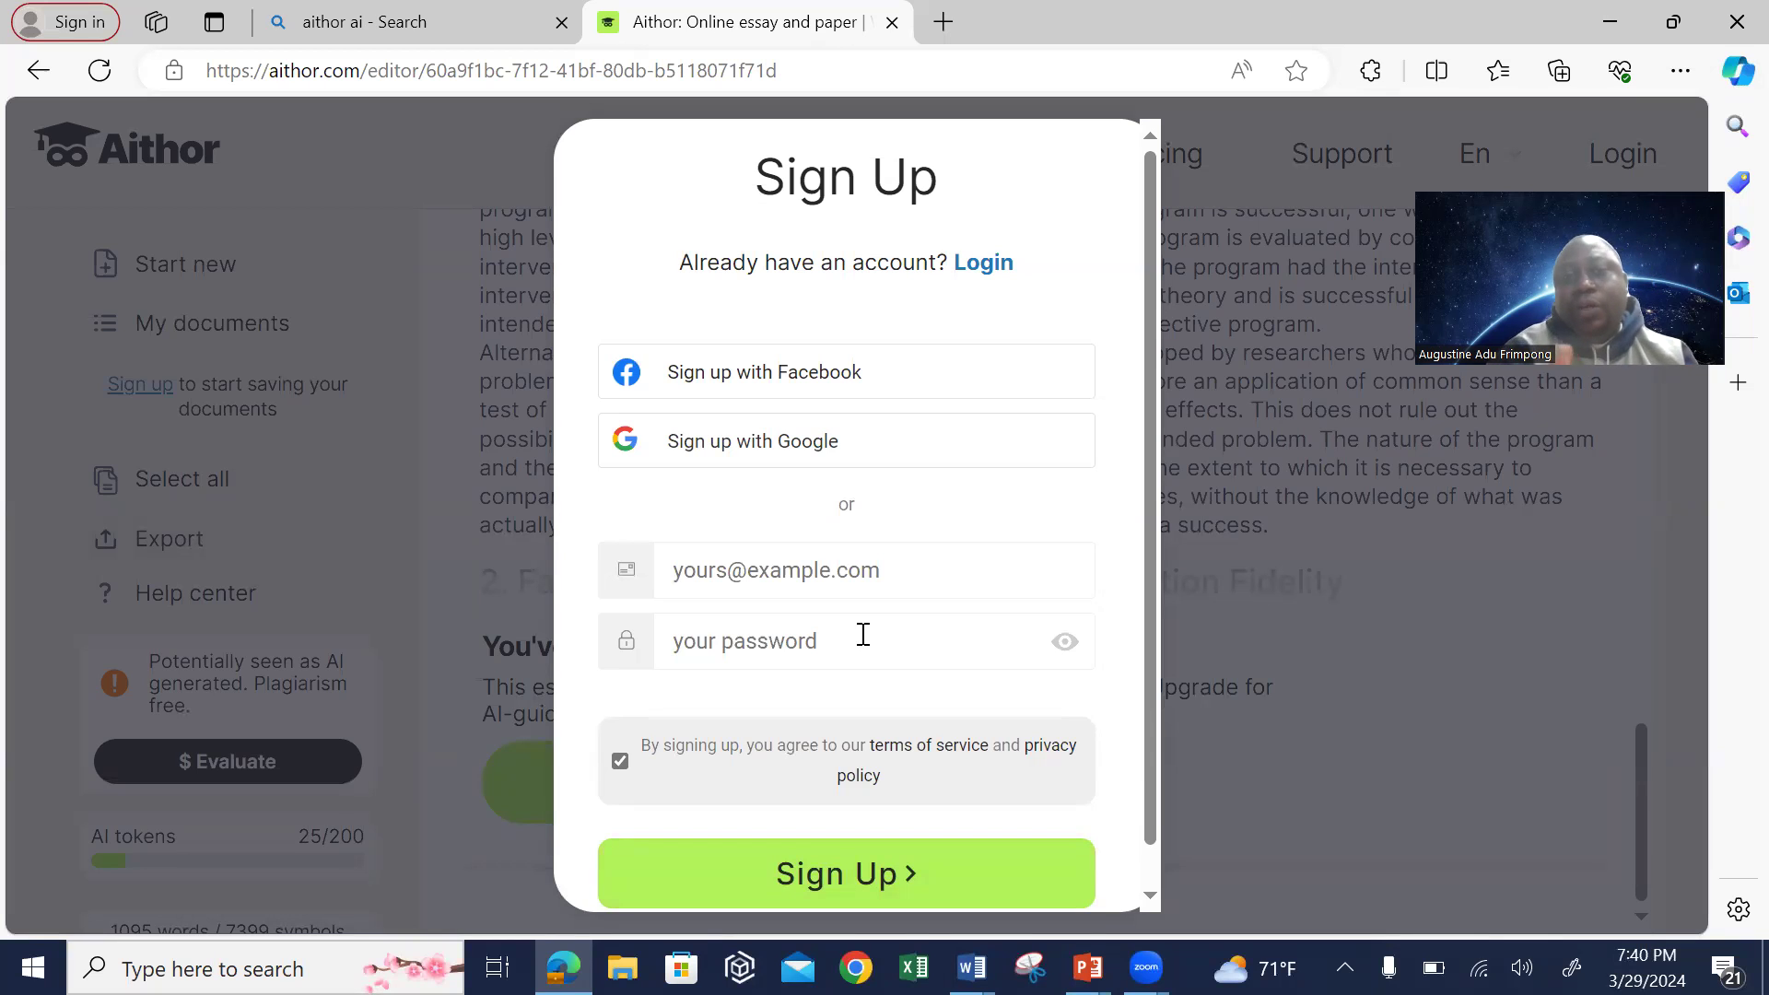
Sign up with Google, picking the account and allowing details to be shared with aithor.com
scroll(864, 635, "down", 1)
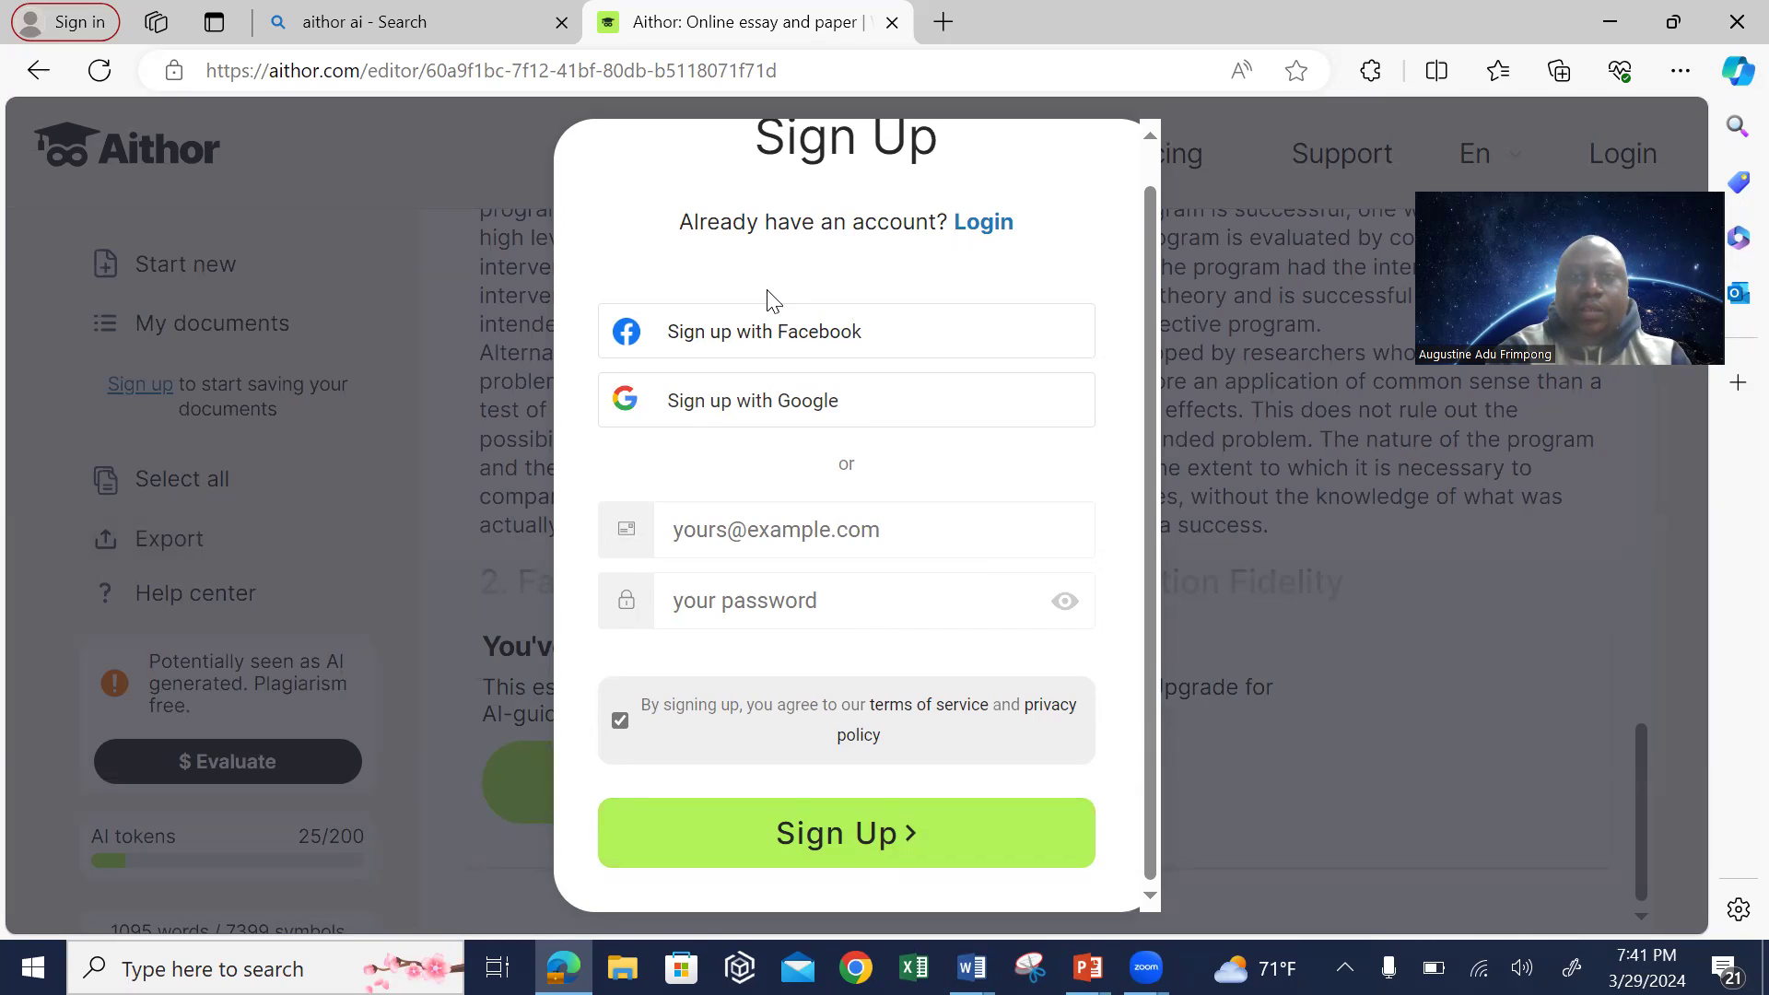
left_click(734, 410)
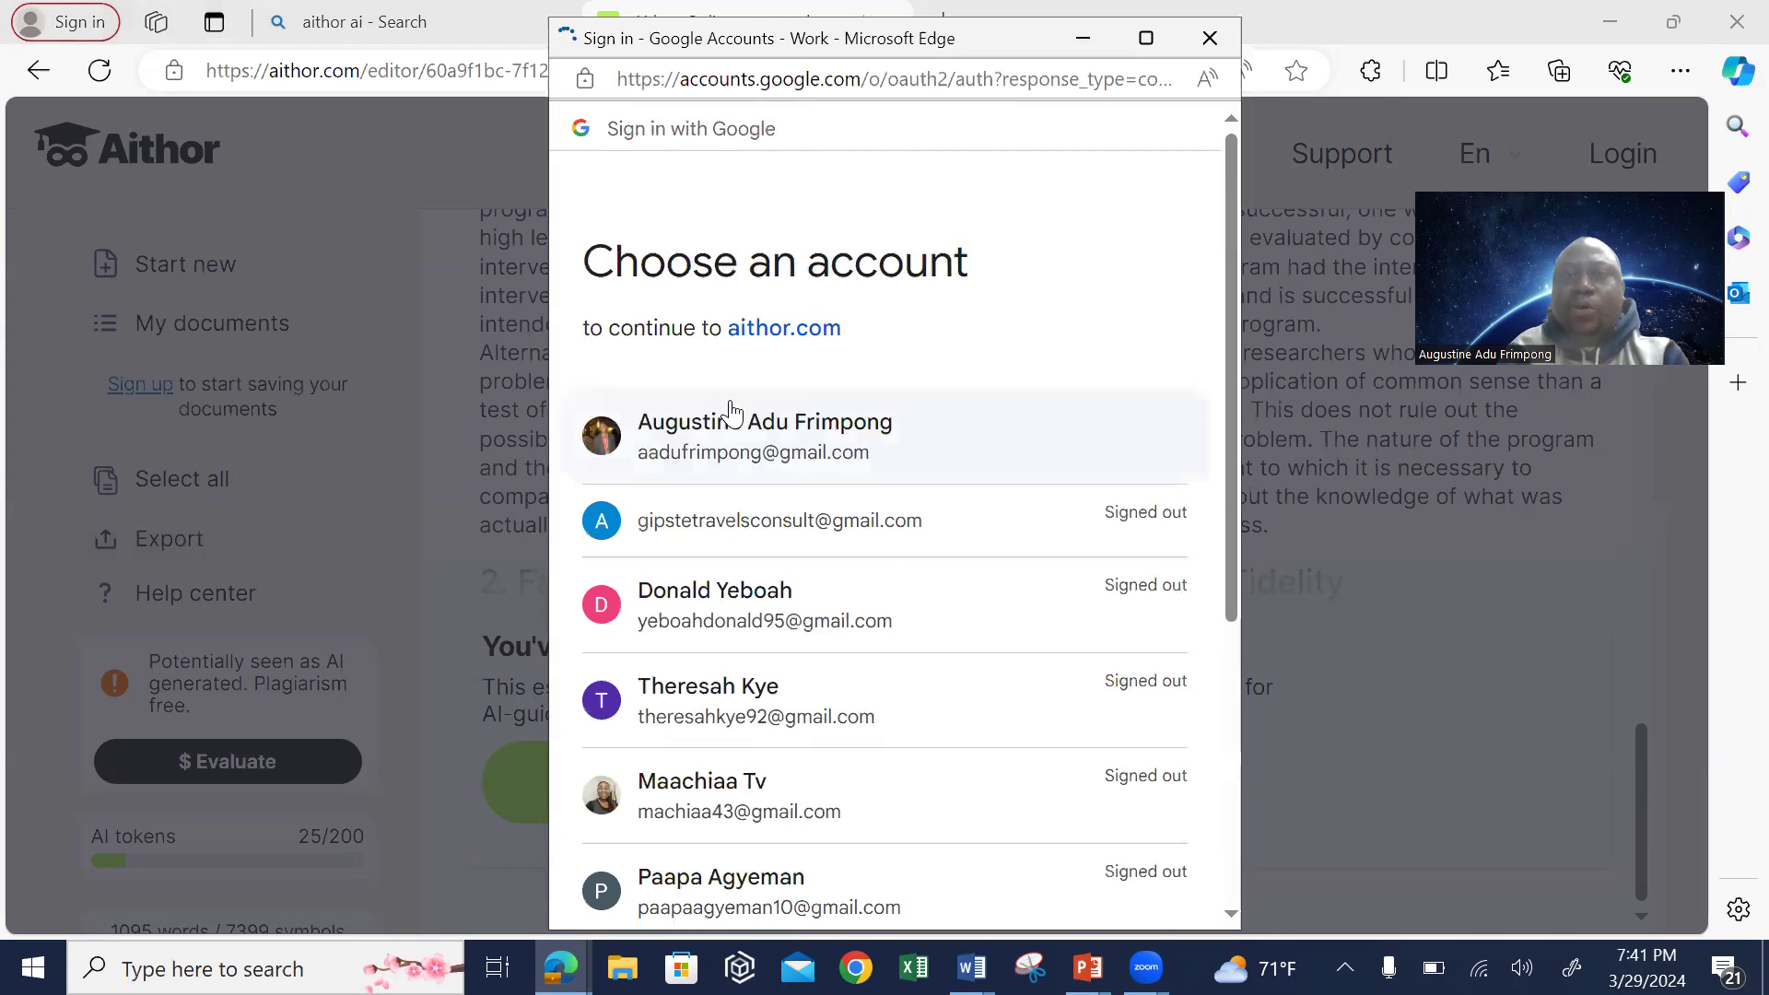
left_click(739, 630)
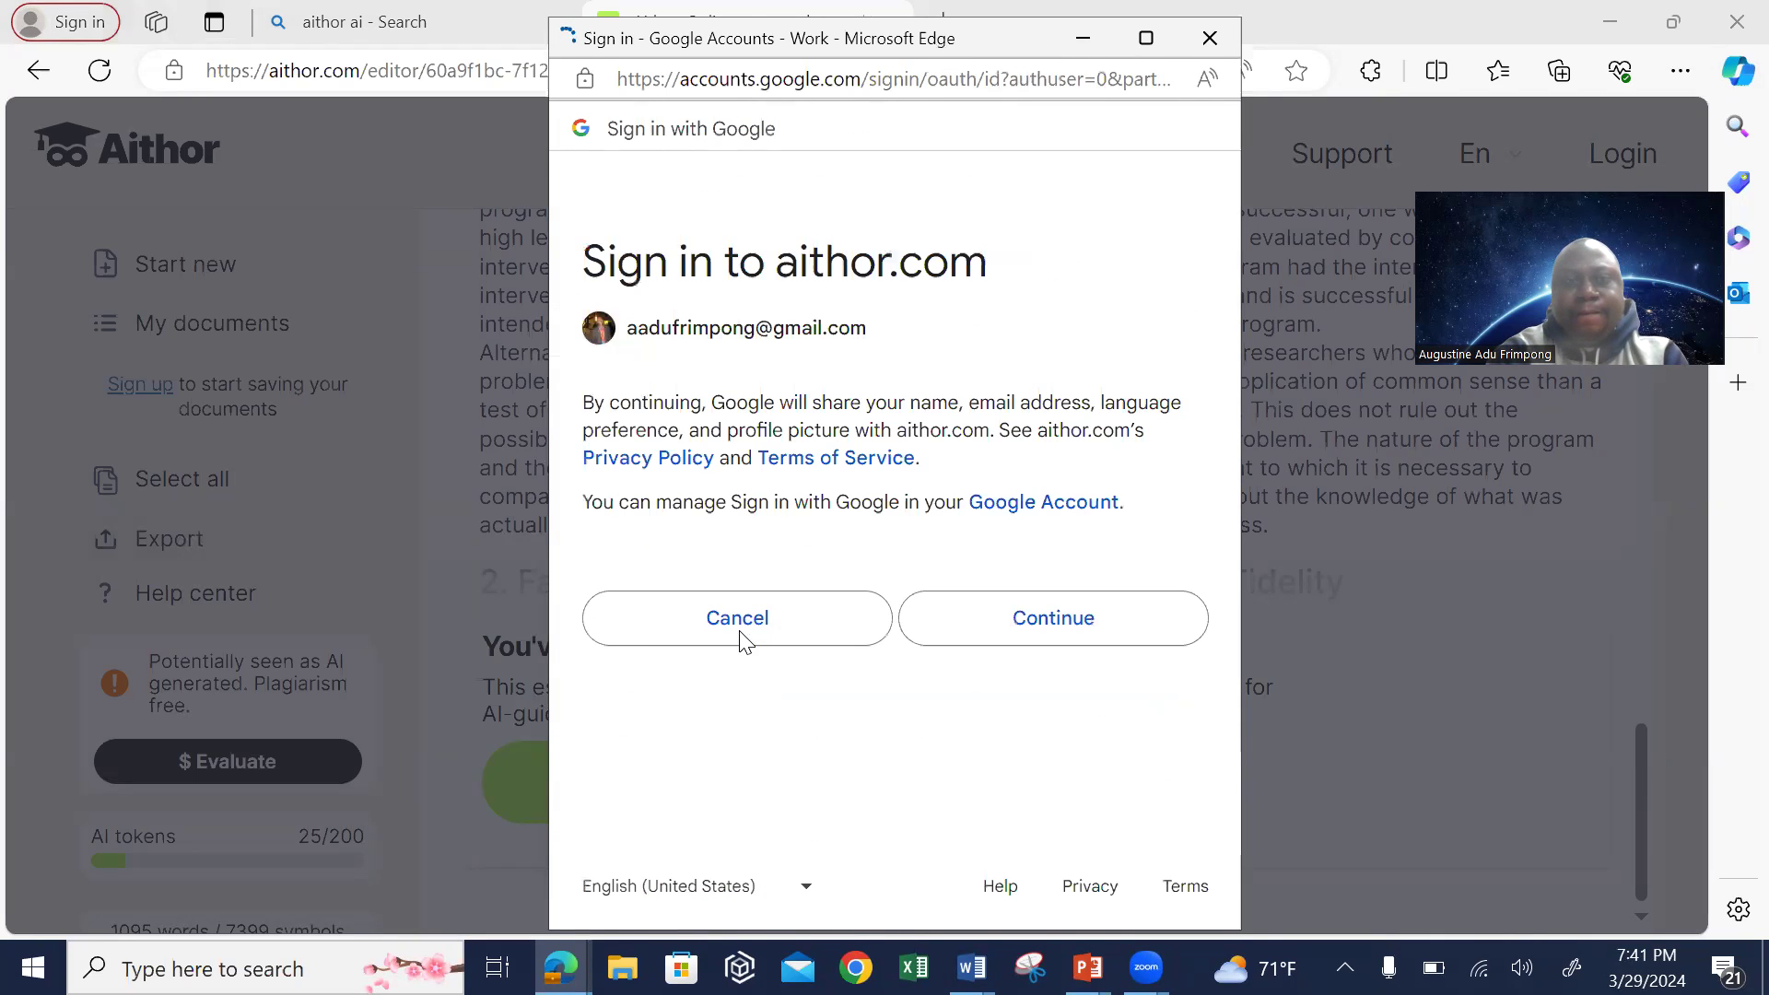
left_click(1051, 822)
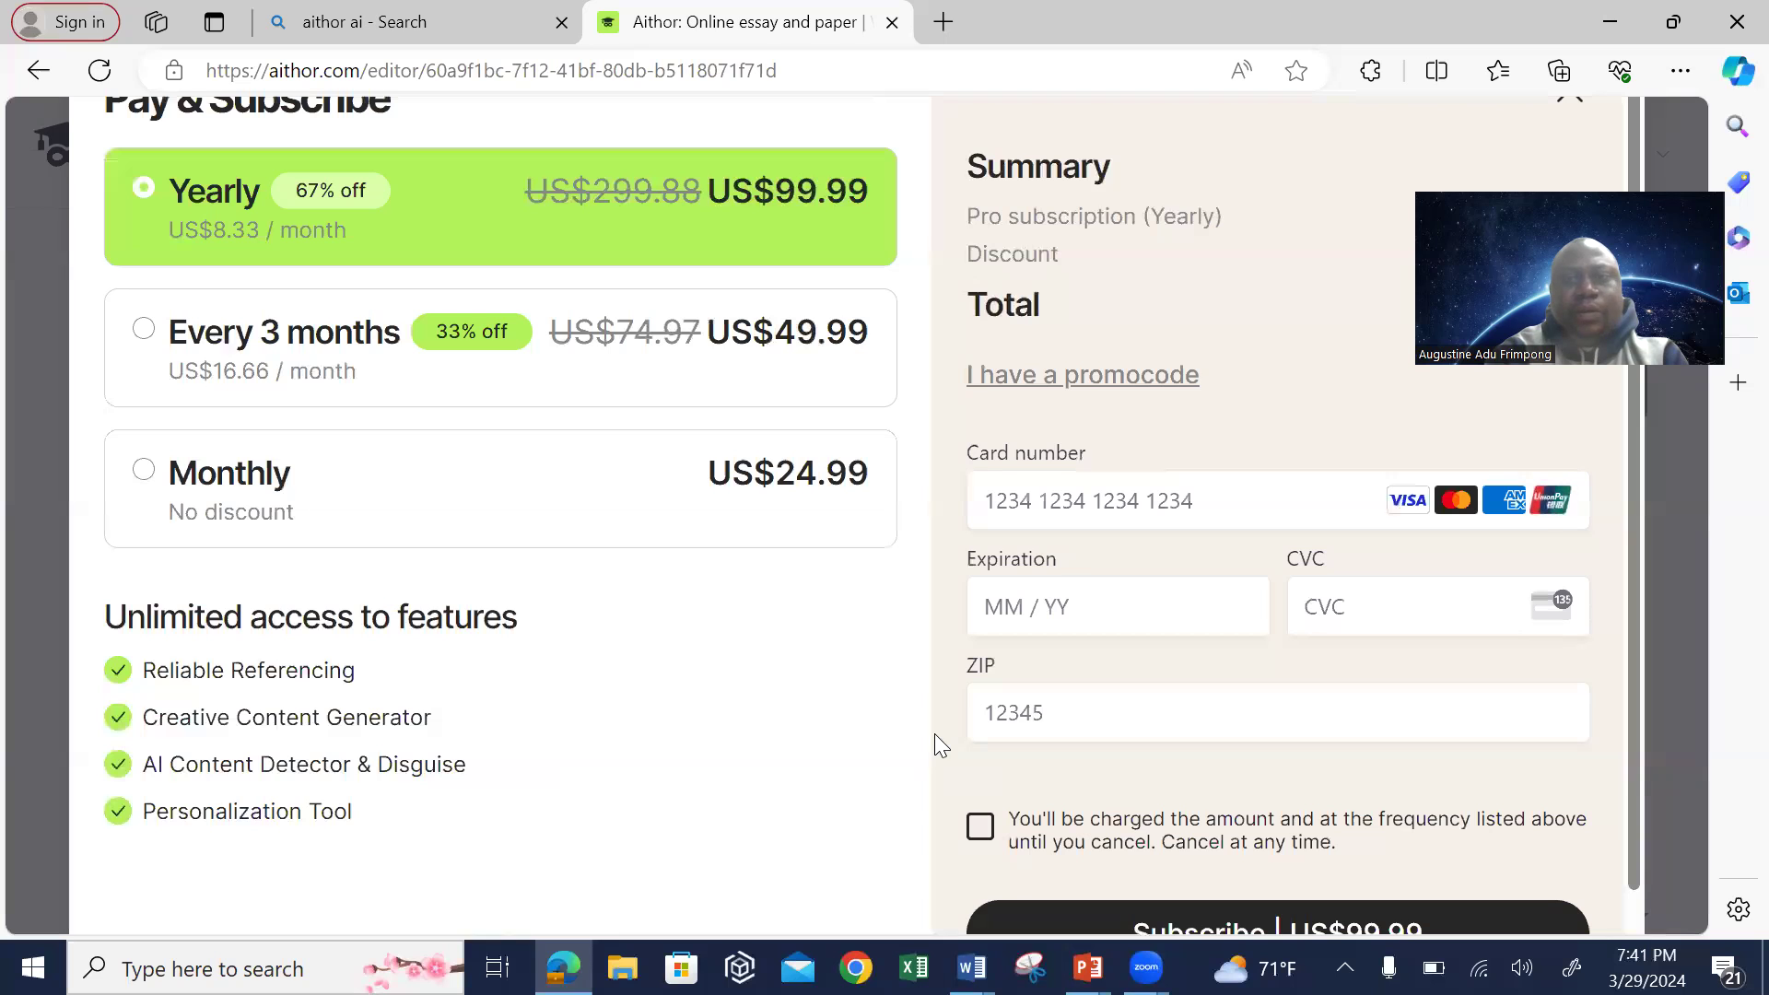
scroll(934, 733, "down", 1)
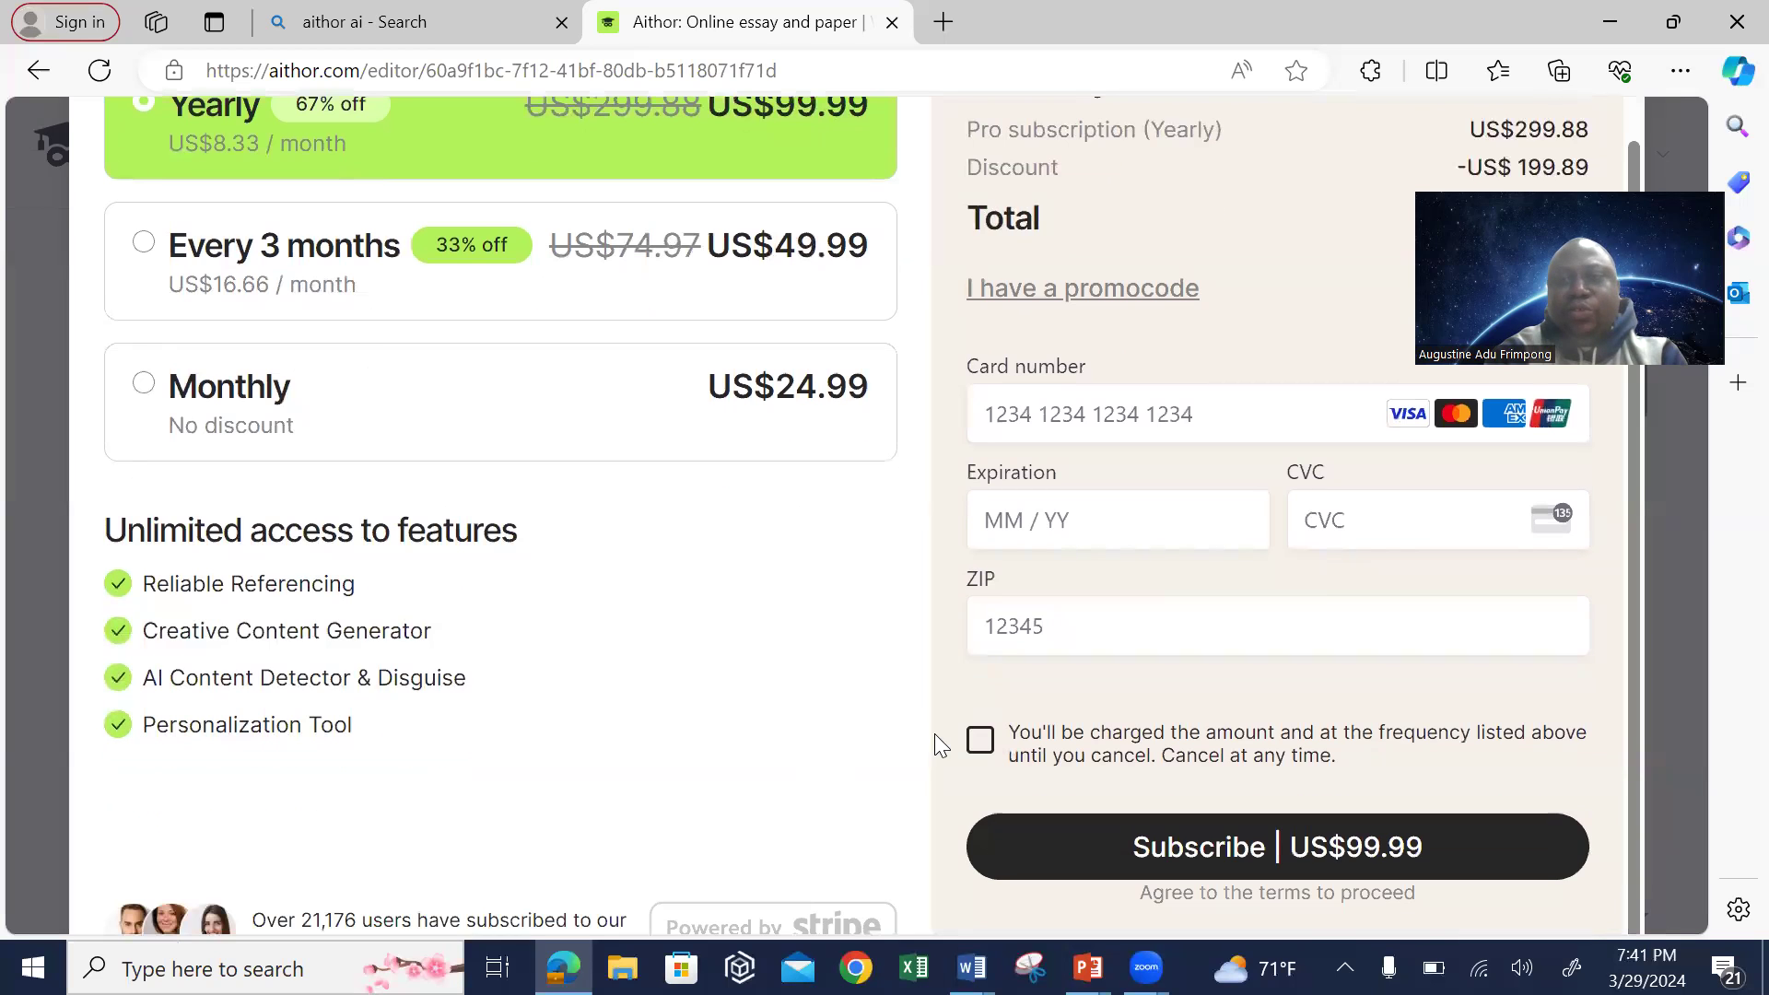
scroll(1345, 600, "up", 1)
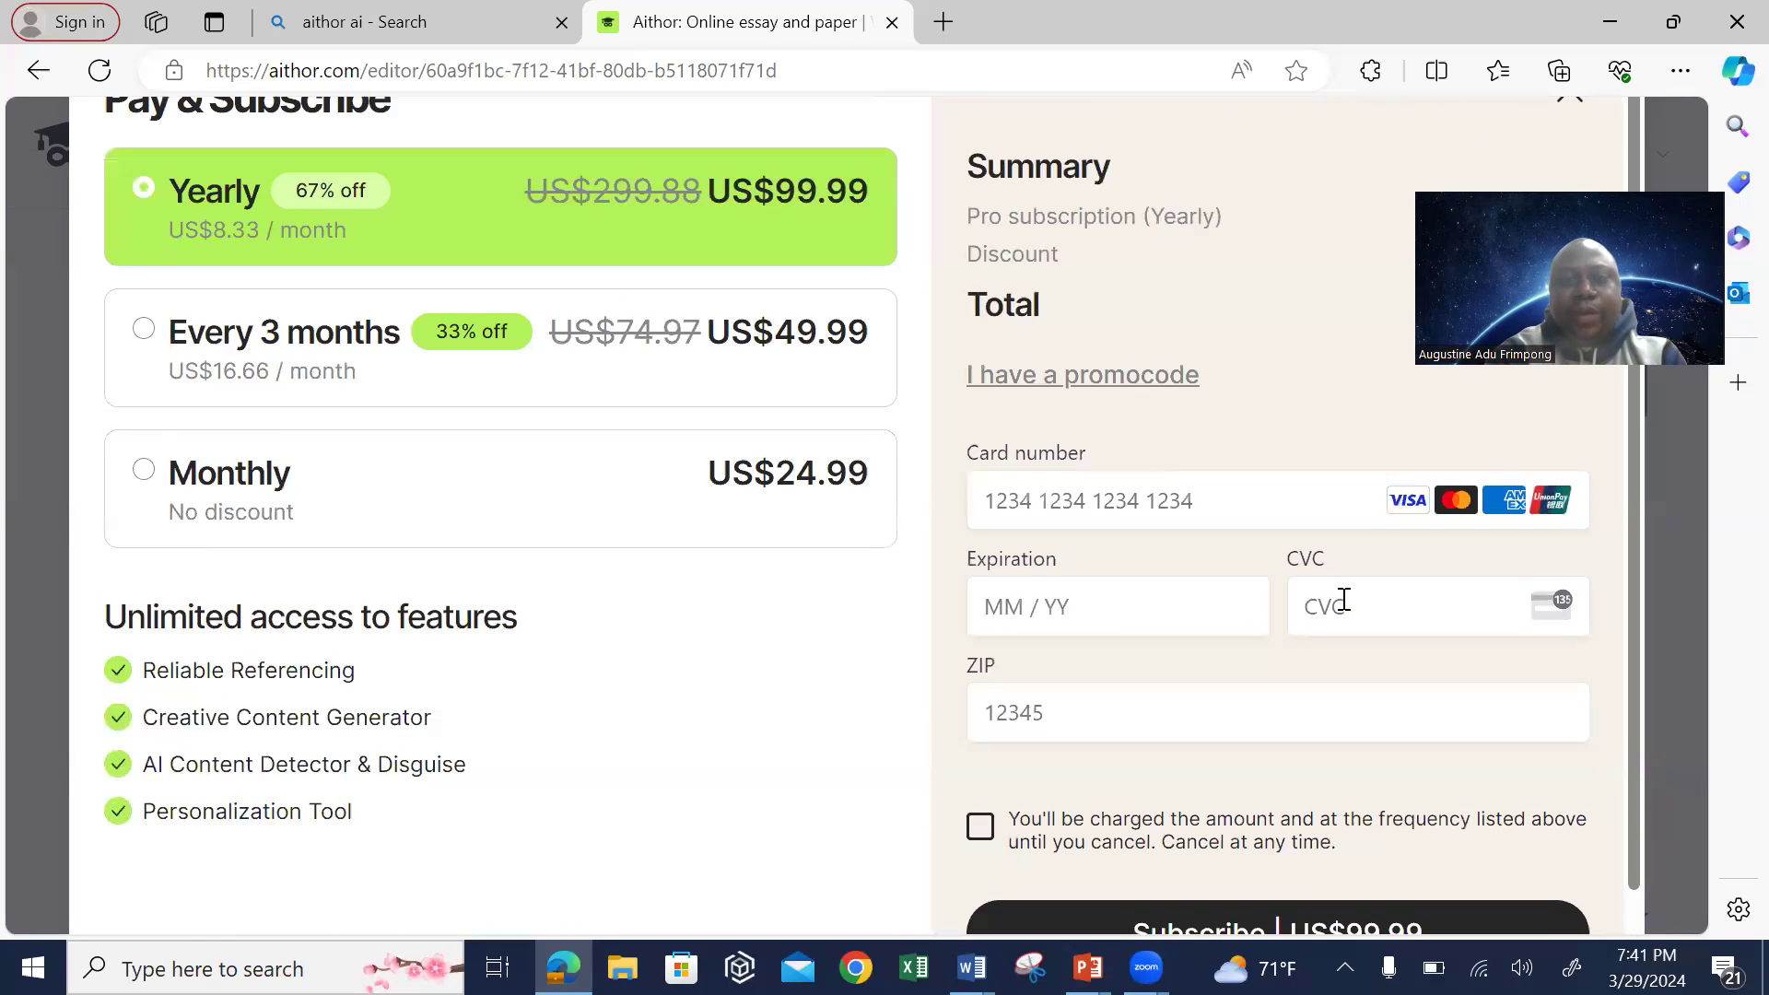
scroll(1344, 600, "down", 1)
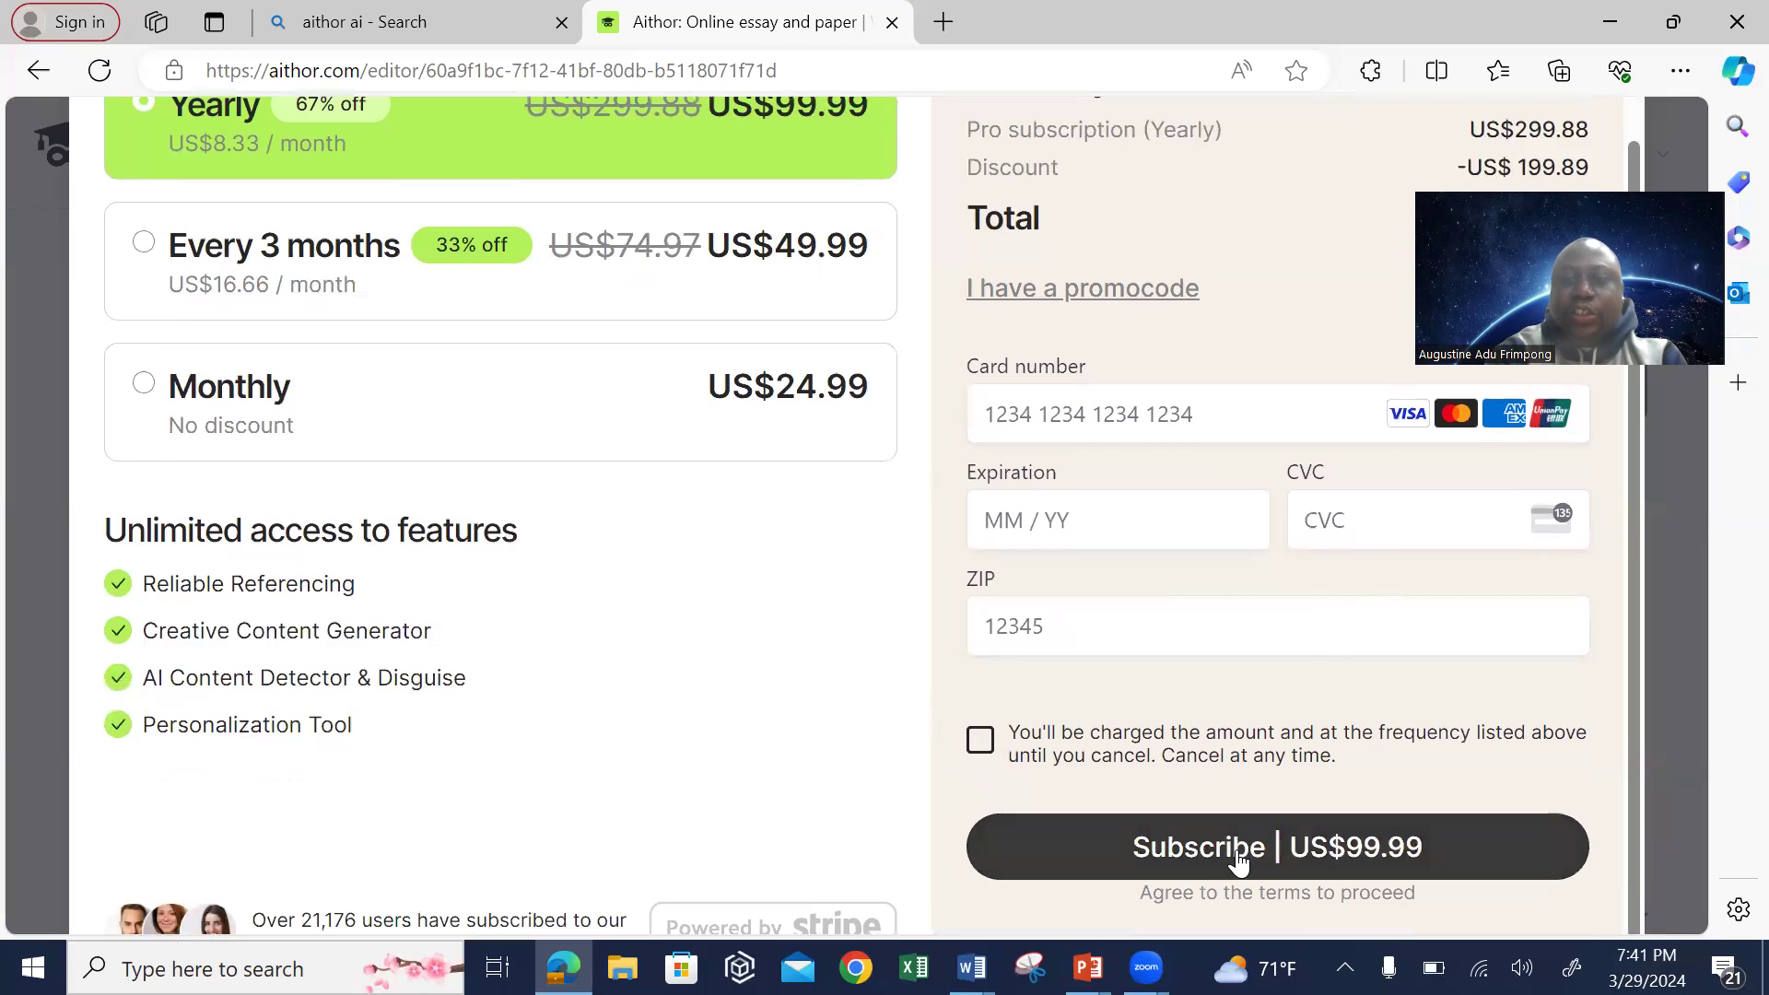
scroll(646, 627, "up", 1)
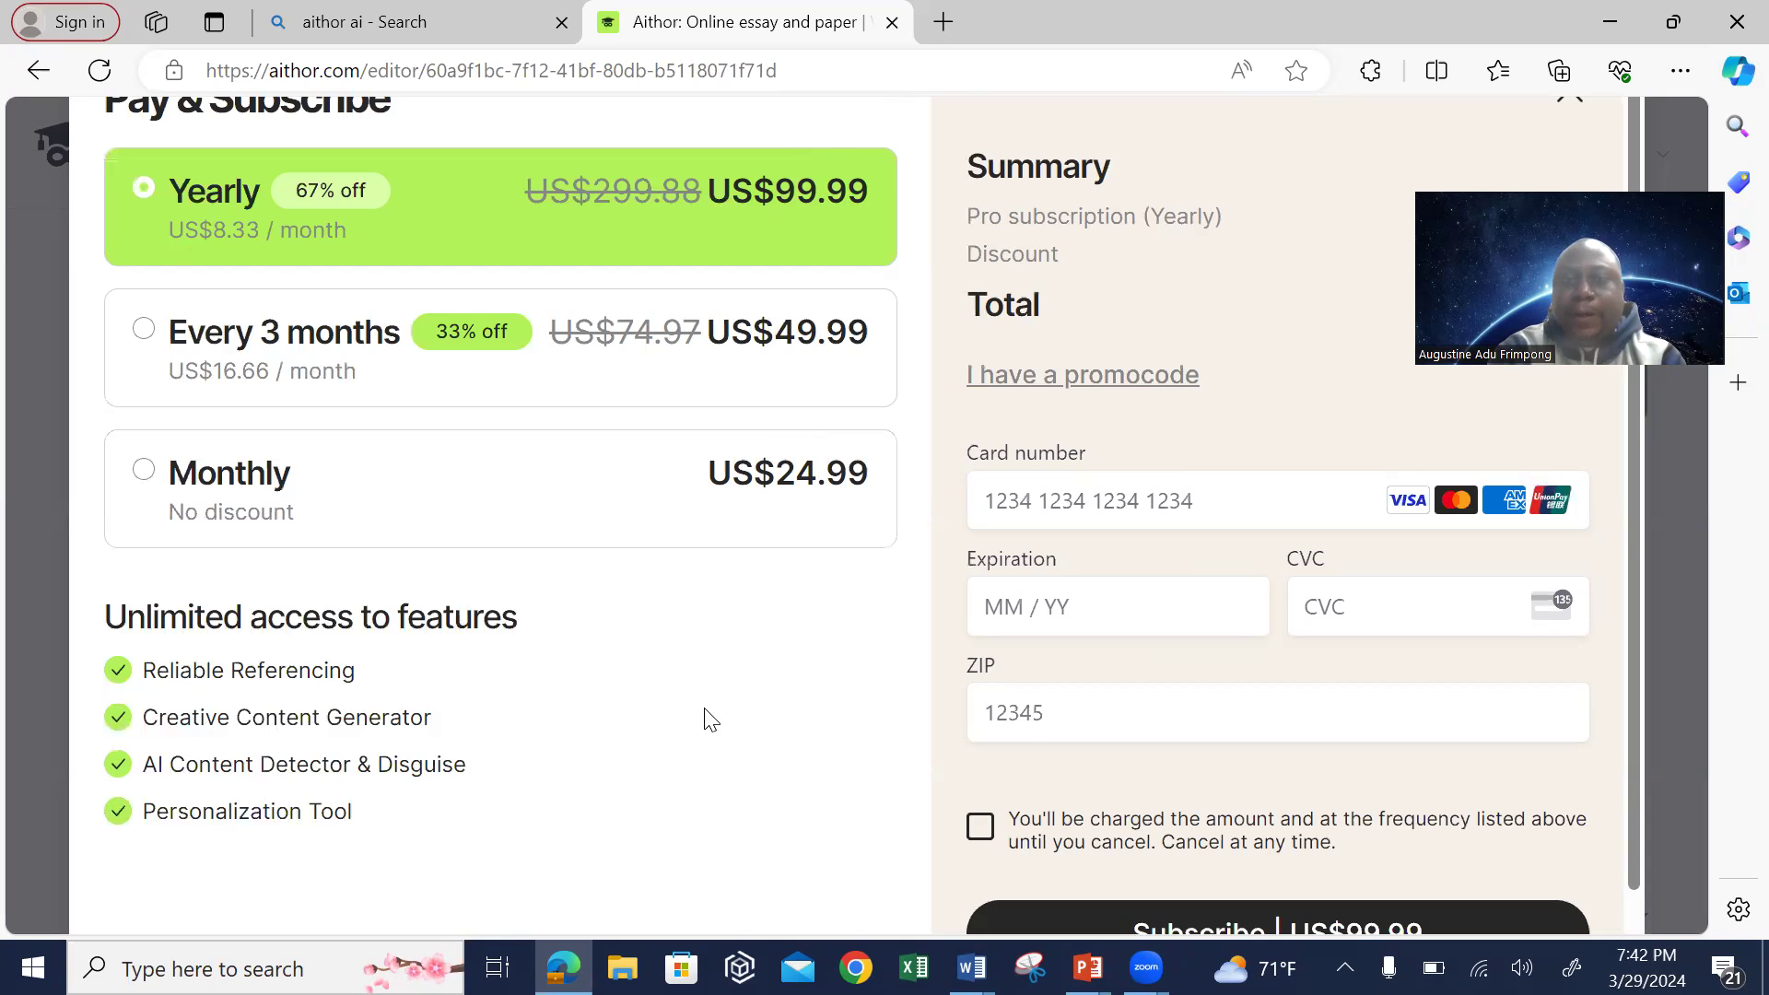
scroll(710, 719, "down", 1)
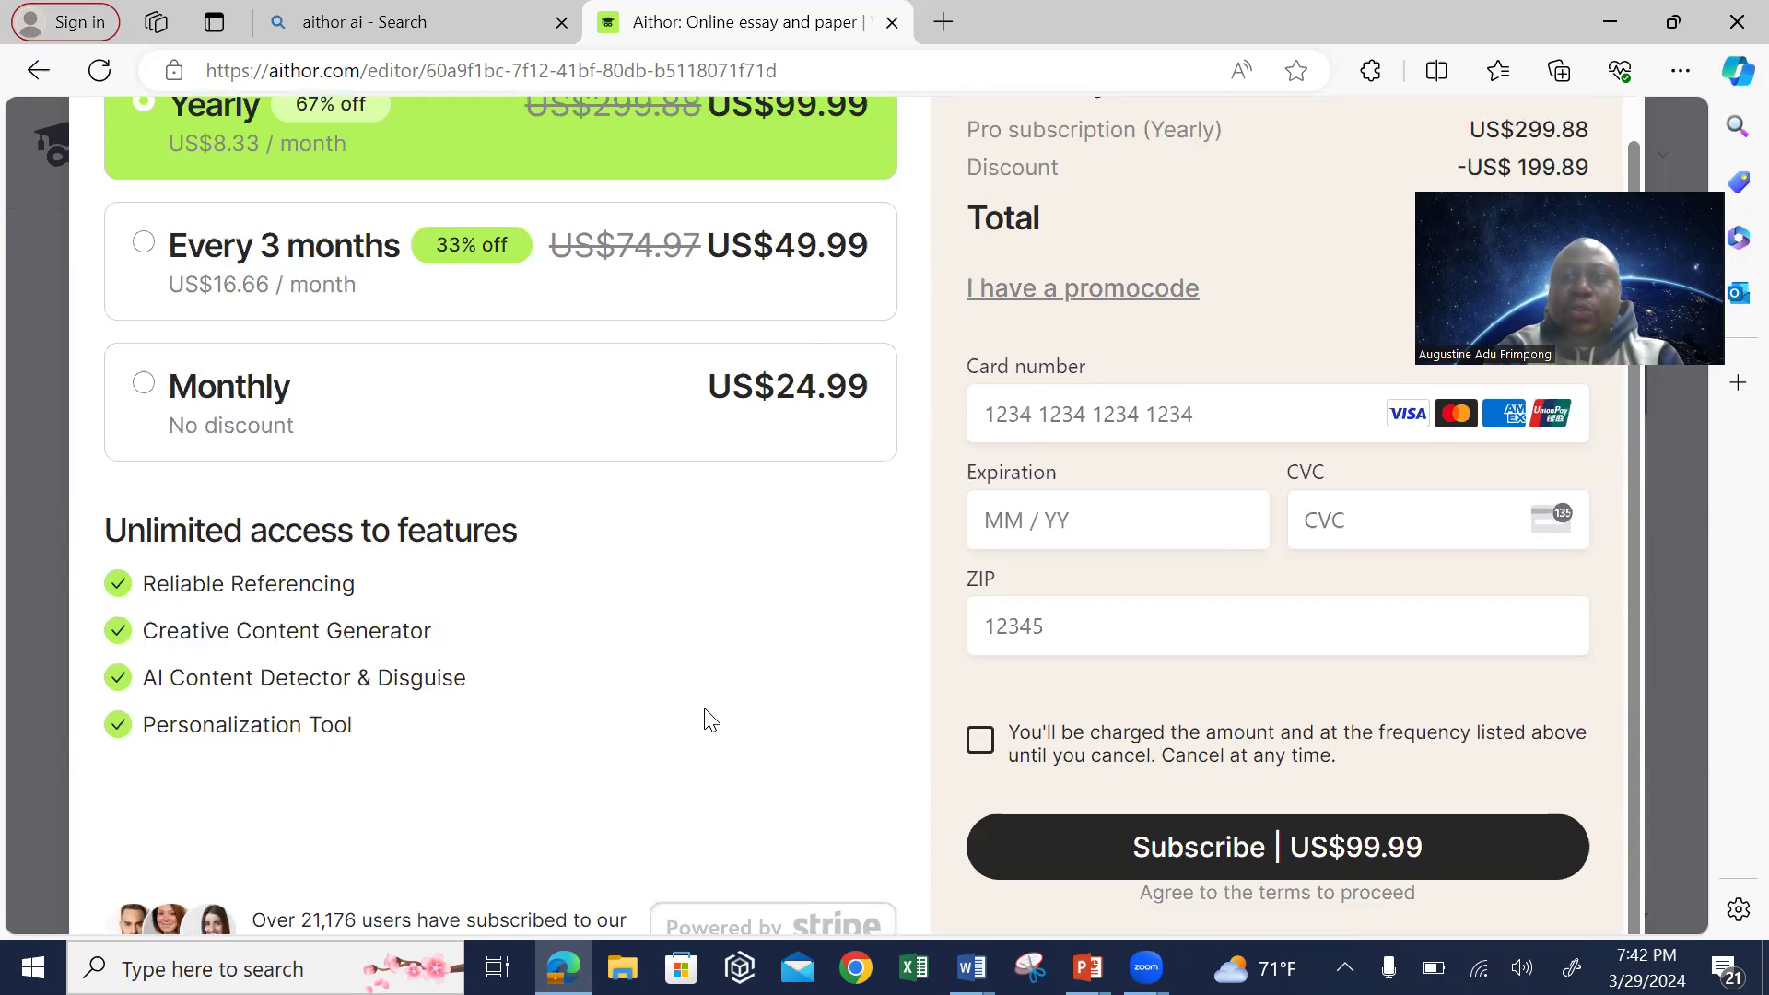
scroll(710, 719, "up", 1)
scroll(710, 719, "down", 1)
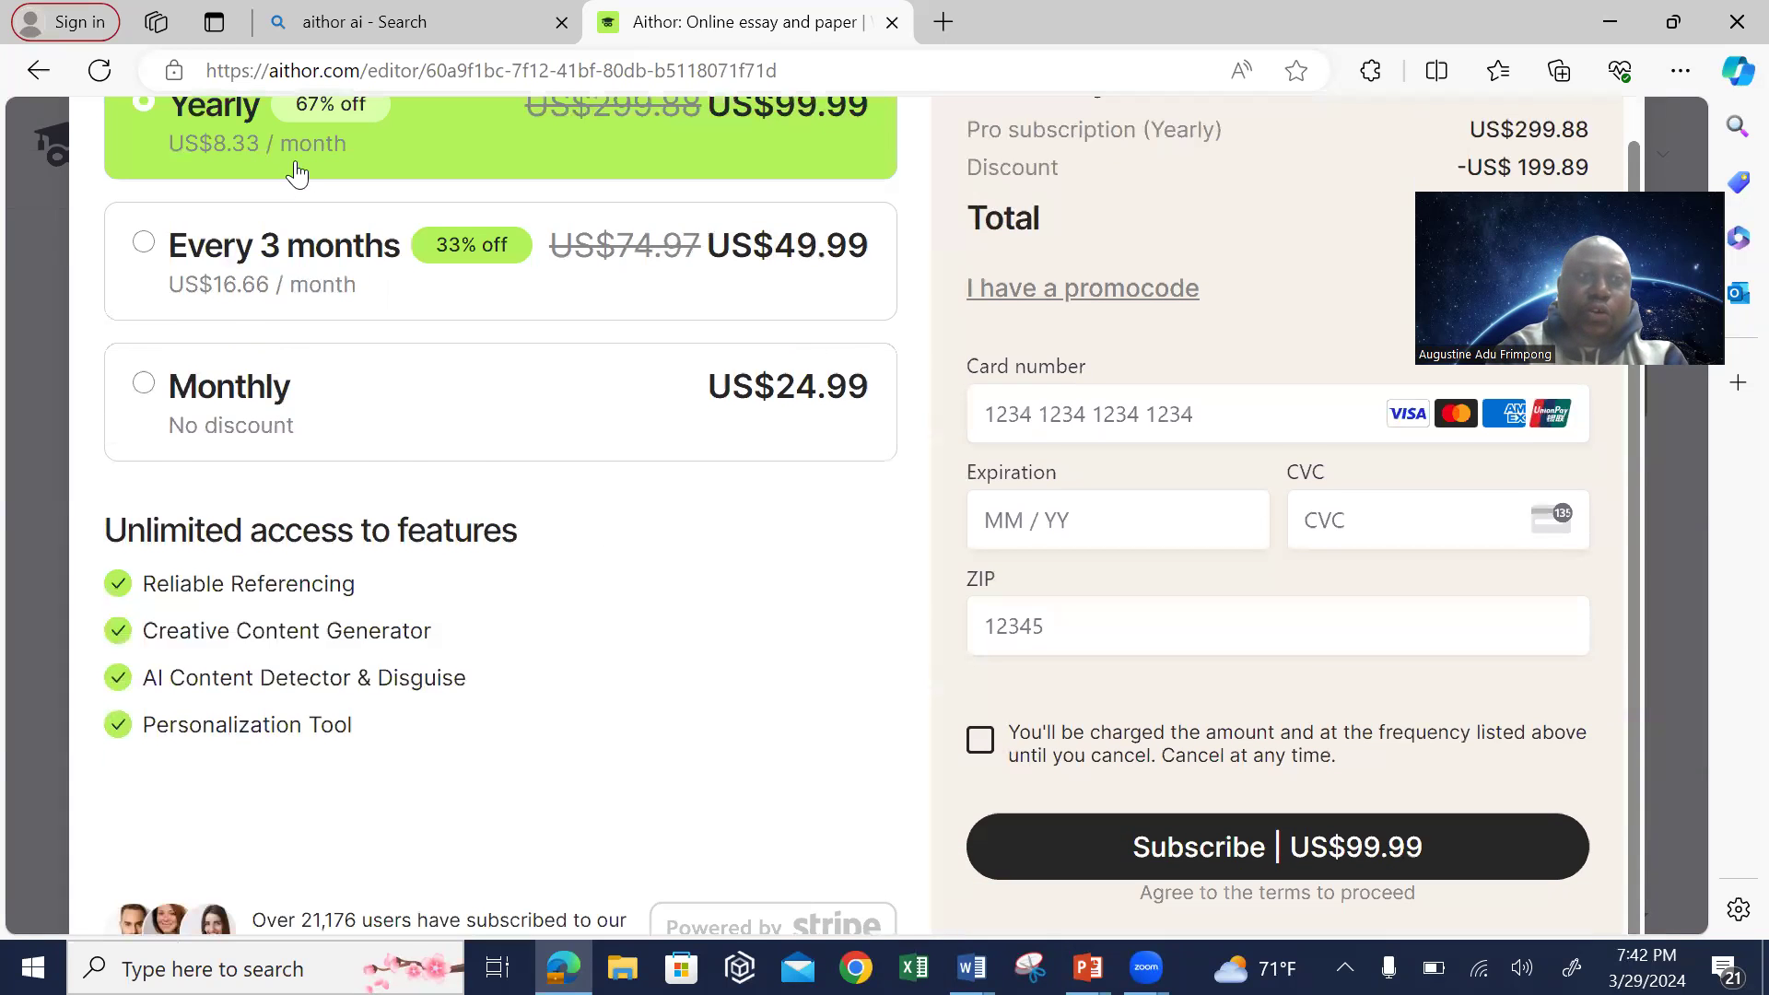
Leave the payment page and reveal the Windows desktop with Win+D
left_click(39, 71)
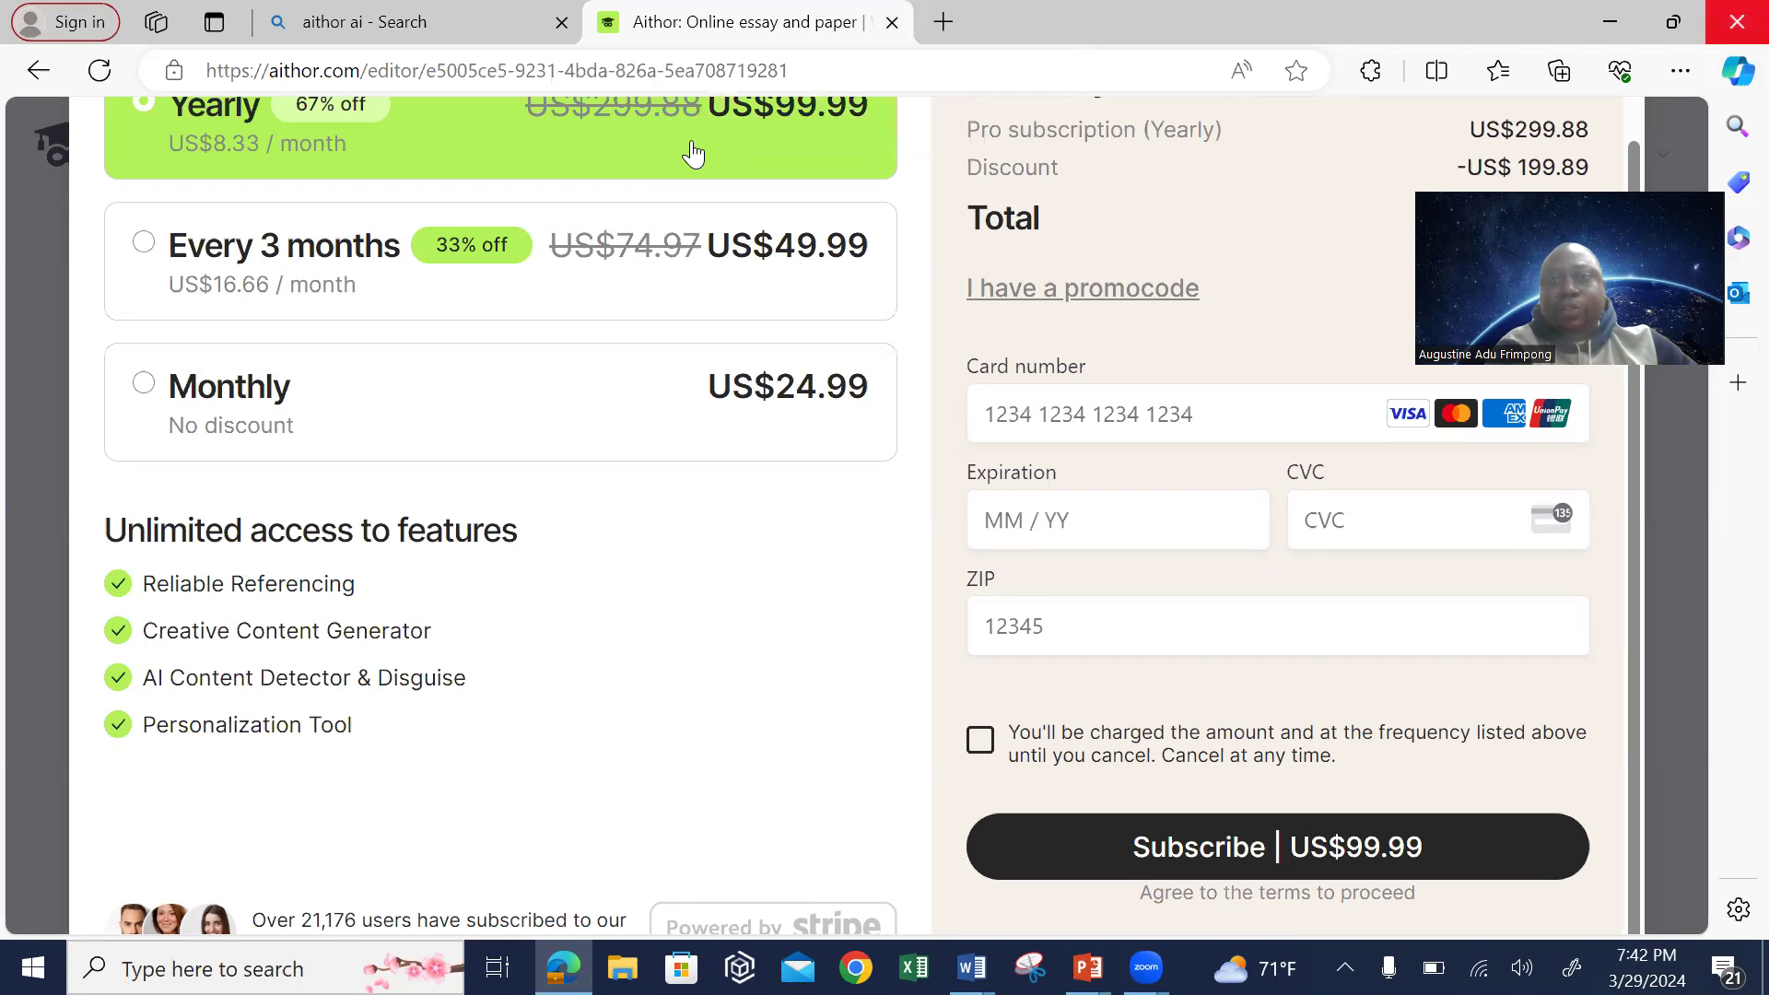
key("super+d")
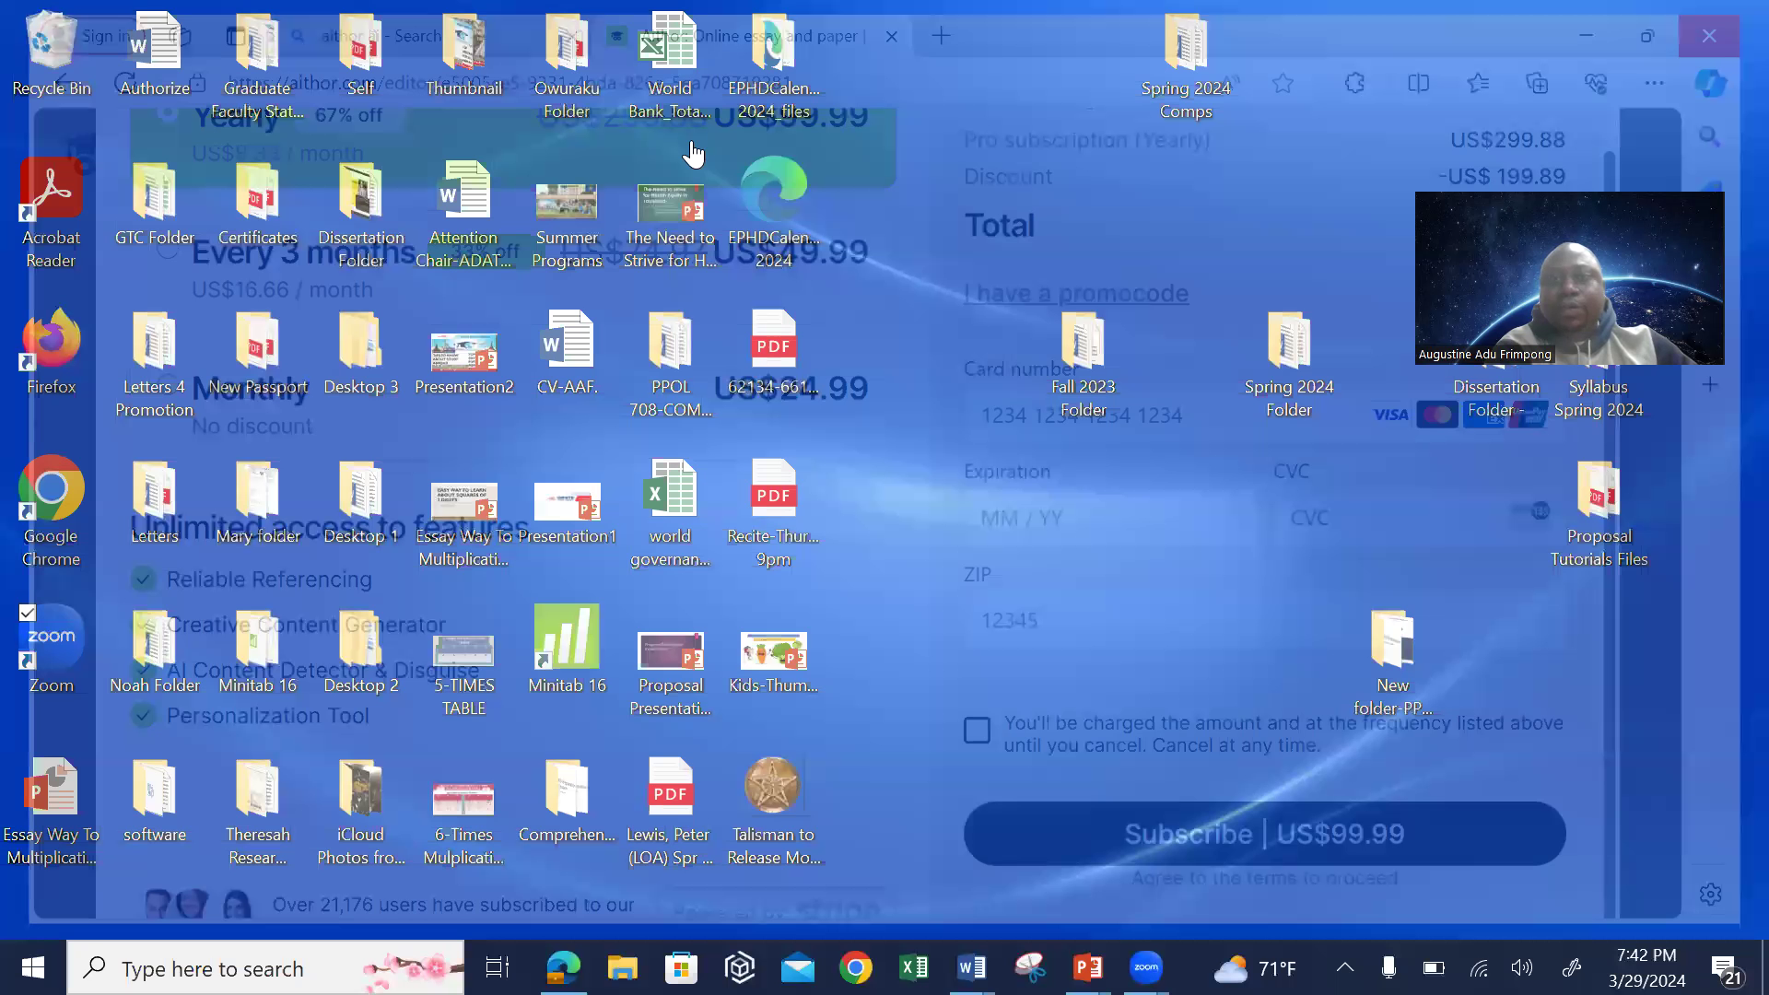